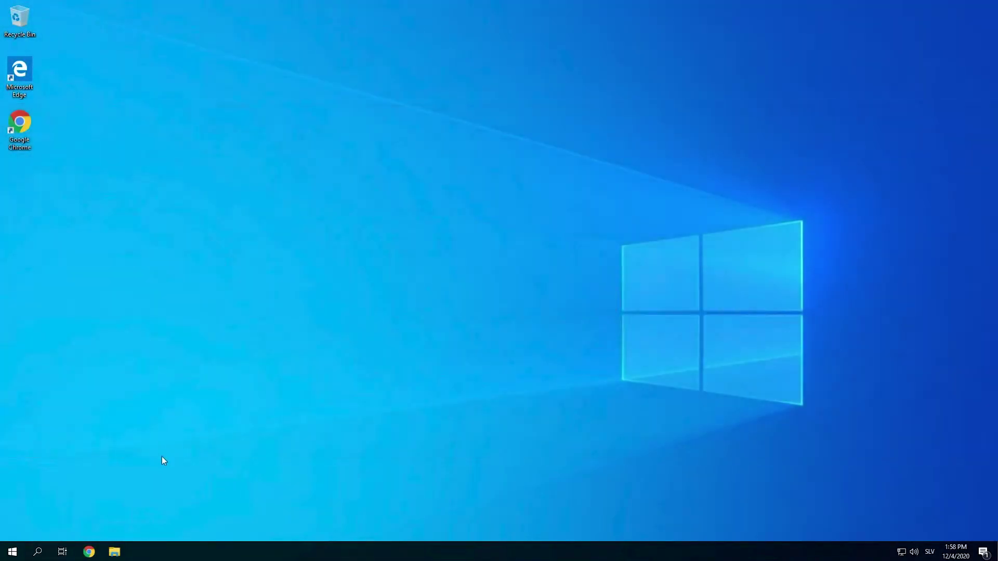
# - Search Google in Chrome for "devianart ubuntu cursor" and download the Ubuntu 'Human' Cursors archive from its DeviantArt page
pyautogui.click(91, 547)
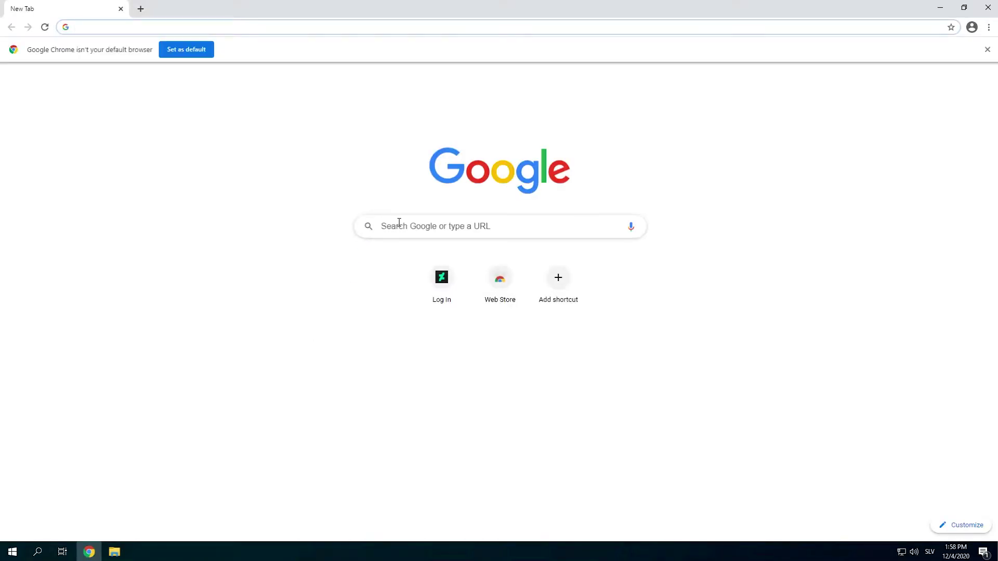
pyautogui.click(399, 222)
pyautogui.click(422, 248)
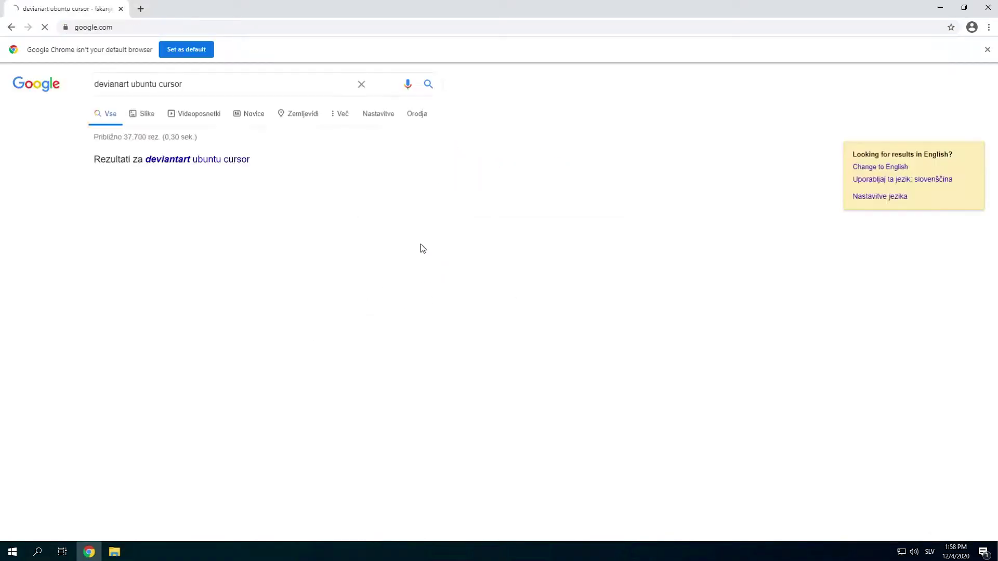
pyautogui.click(312, 209)
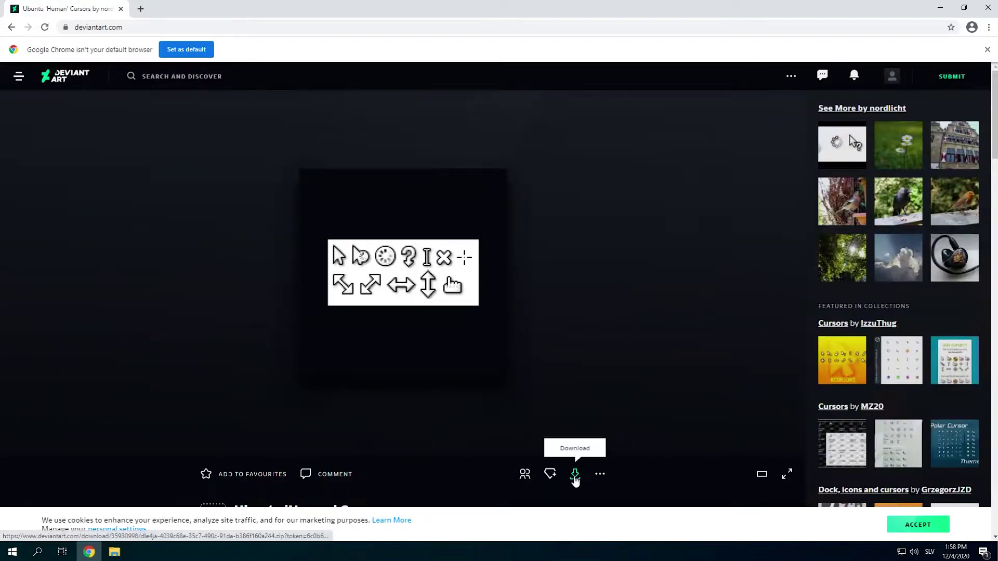
pyautogui.click(575, 475)
# - Show the downloaded Ubuntu cursors archive in its folder and extract all its files
pyautogui.rightClick(90, 527)
pyautogui.click(112, 495)
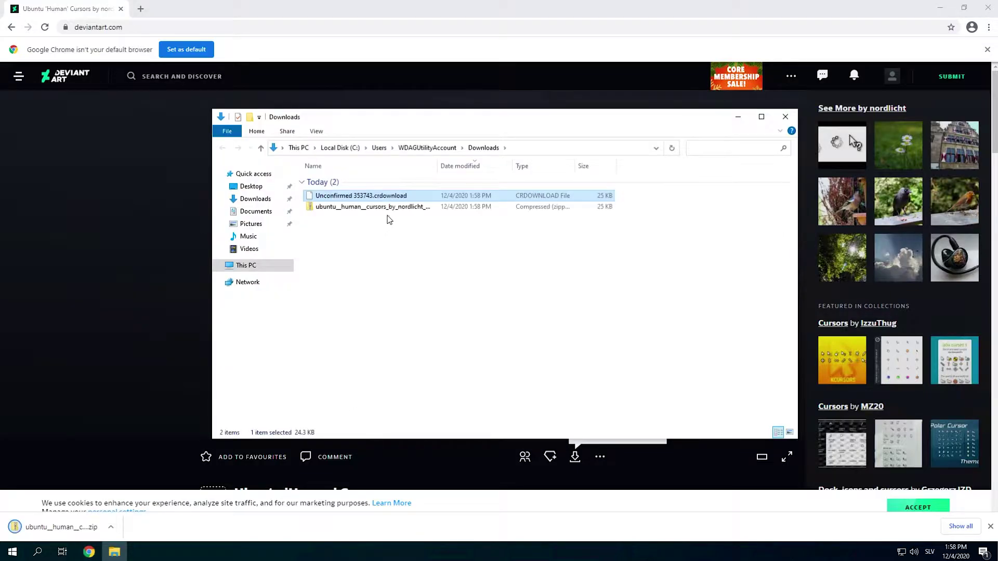
pyautogui.click(388, 209)
pyautogui.rightClick(387, 209)
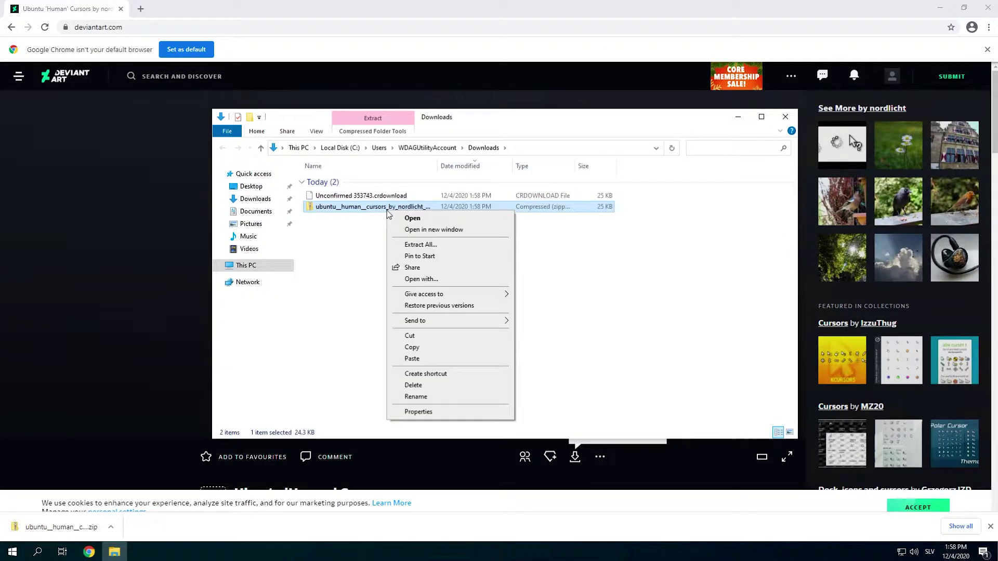
pyautogui.click(425, 246)
pyautogui.click(593, 376)
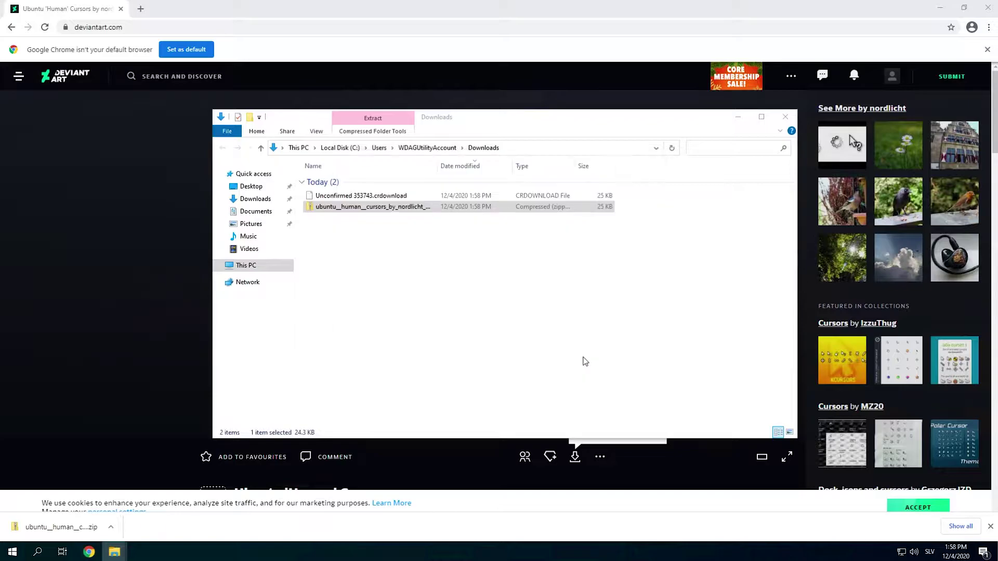
# - Go into the inner ubuntu folder of the extracted files and install the cursors from the Ubuntu setup information file
pyautogui.doubleClick(343, 196)
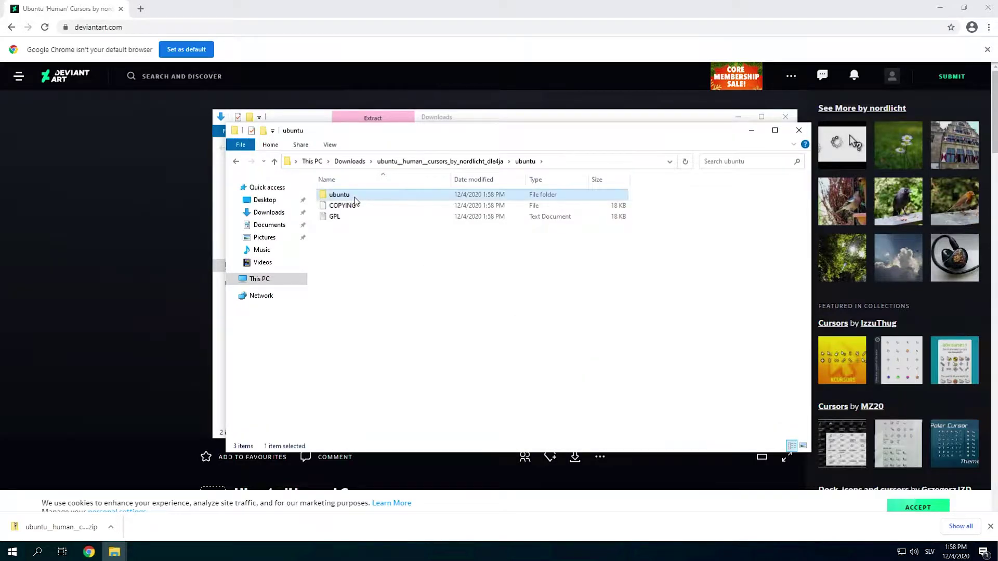
pyautogui.doubleClick(349, 196)
pyautogui.click(343, 326)
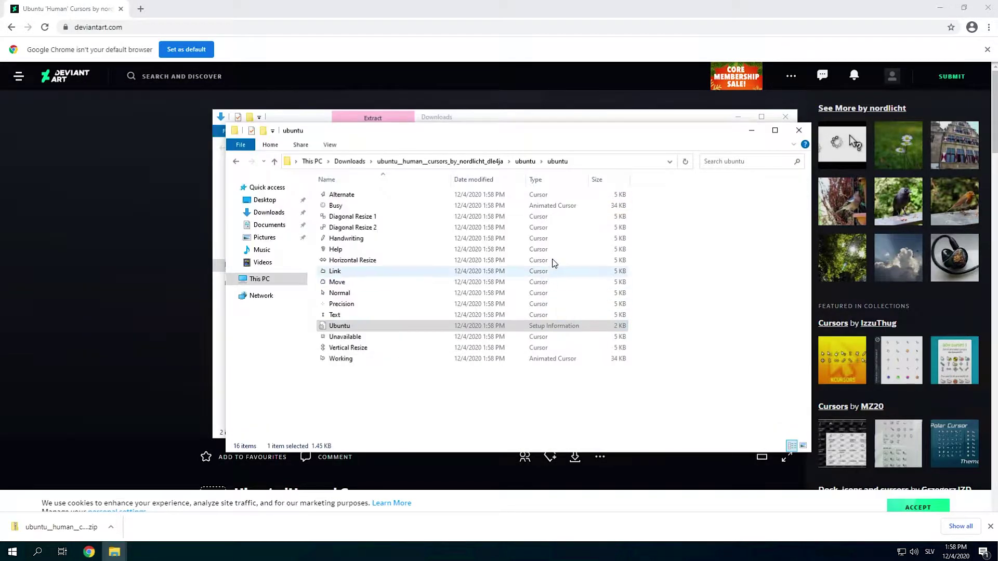
# - Apply the Ubuntu pointer scheme in the Windows mouse properties, and clear the folder and browser windows from the desktop
pyautogui.click(13, 552)
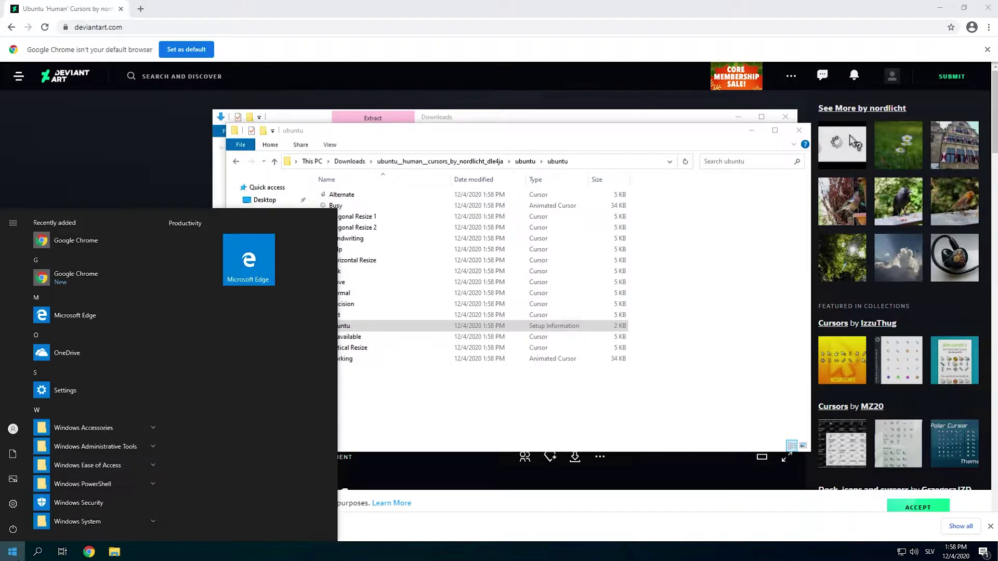
pyautogui.write('curs')
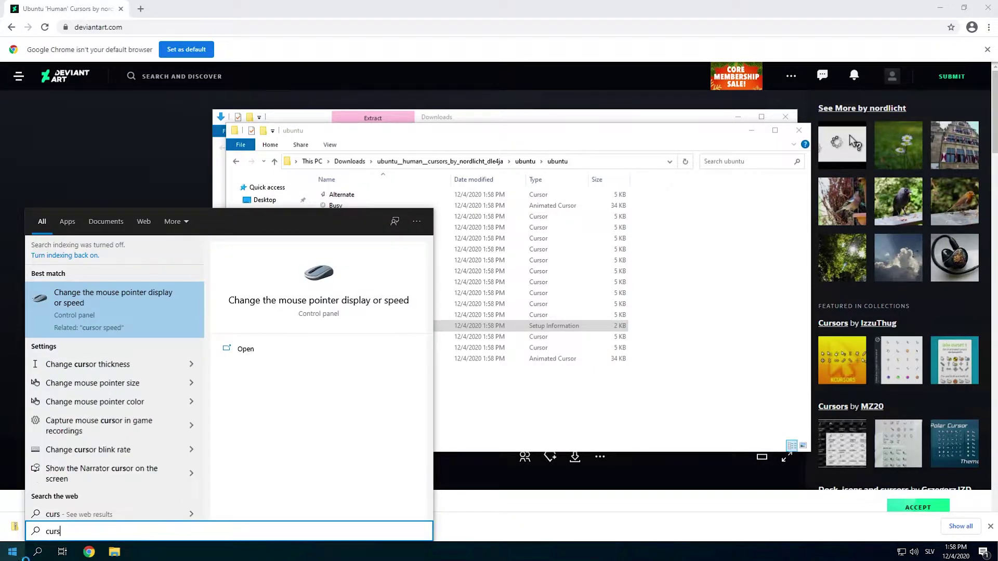
pyautogui.press('Return')
pyautogui.click(141, 121)
pyautogui.click(173, 150)
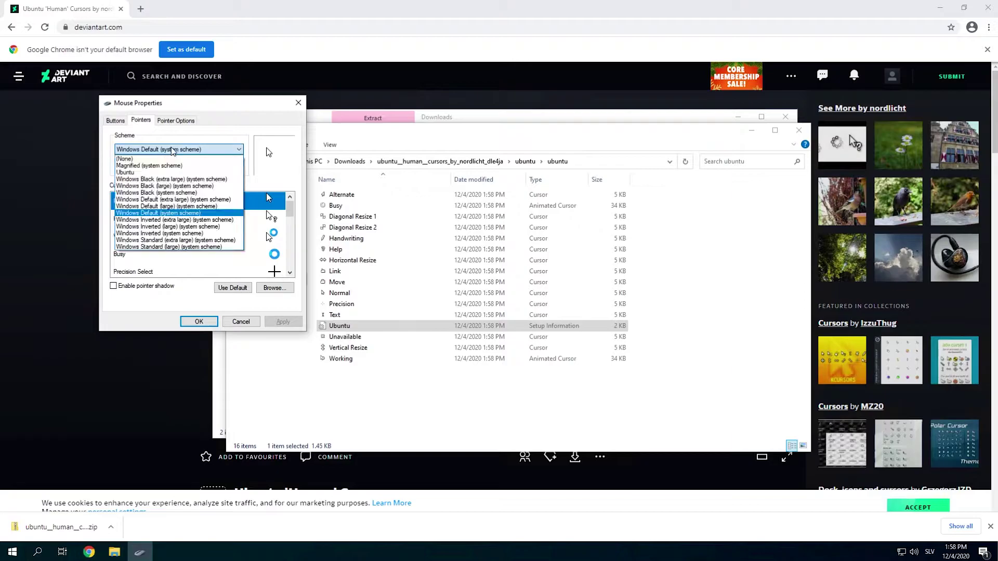
pyautogui.click(170, 173)
pyautogui.click(283, 322)
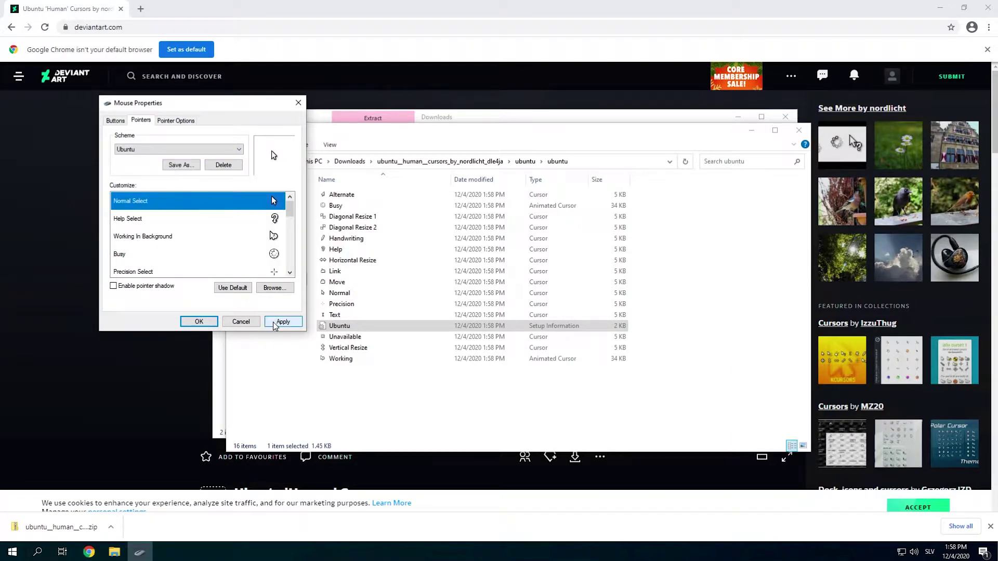
pyautogui.click(534, 316)
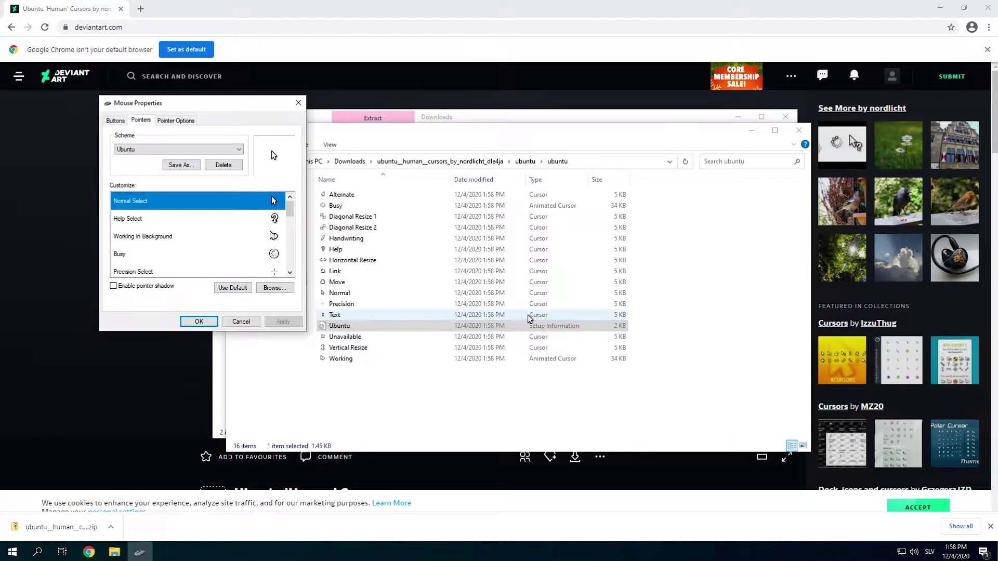
pyautogui.press('Return')
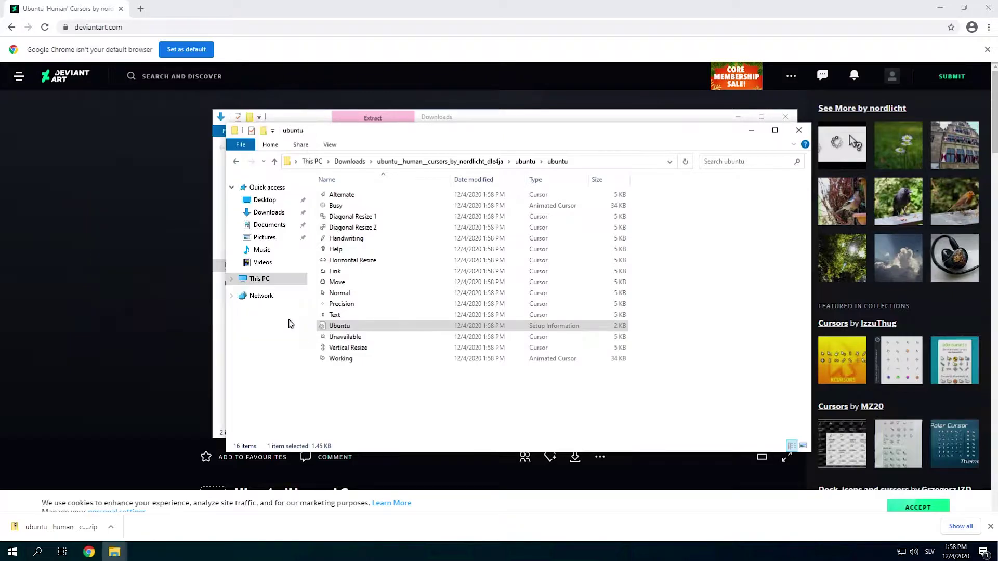
pyautogui.click(799, 131)
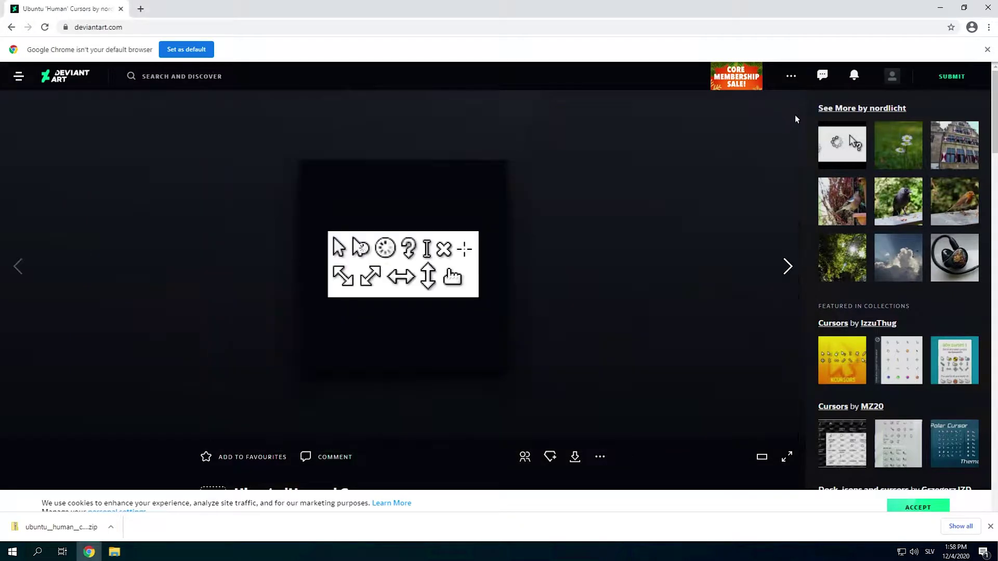
pyautogui.click(940, 7)
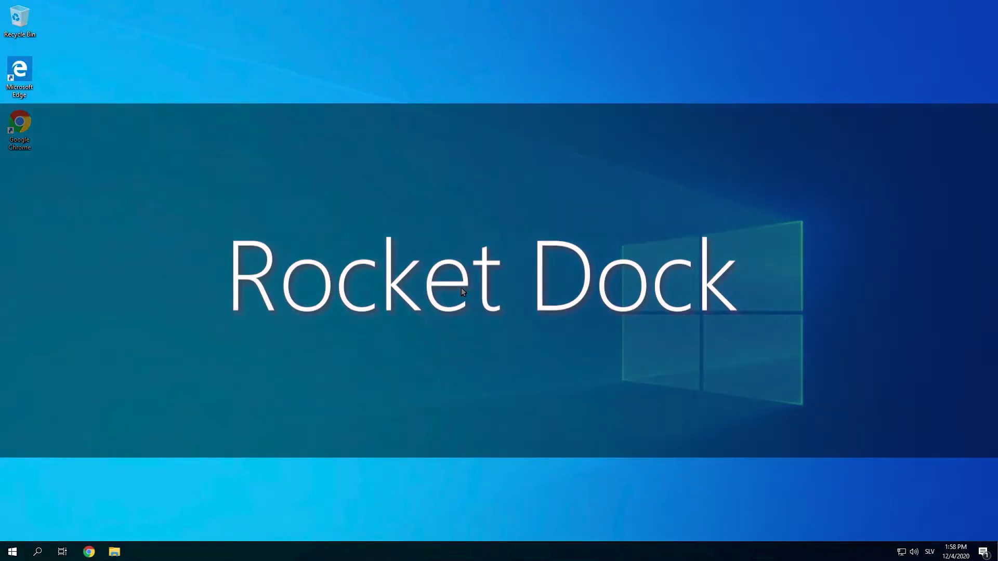
# - Switch to Chrome, search the web for "rocket dock" and open the Punk Labs site
pyautogui.click(89, 551)
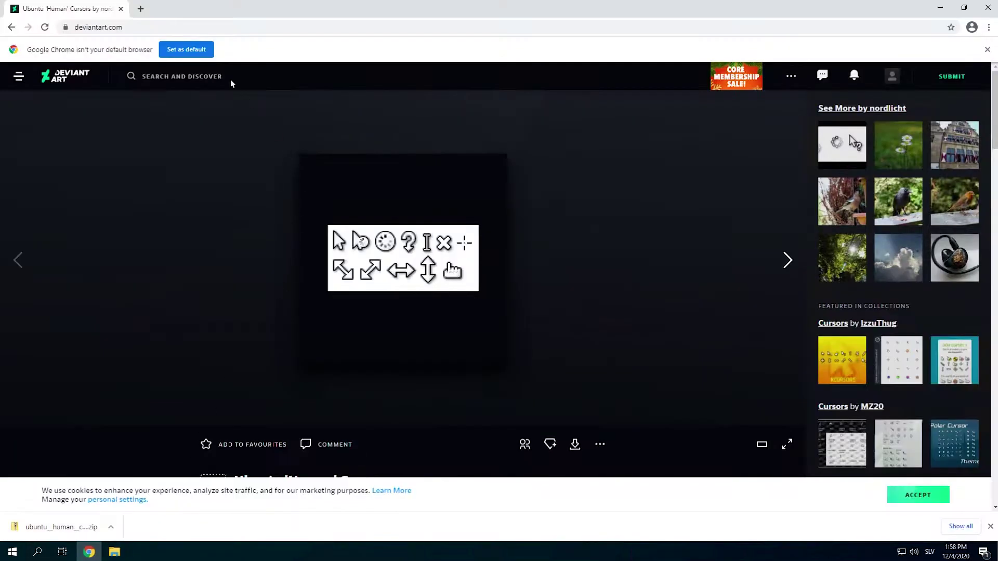
pyautogui.click(205, 30)
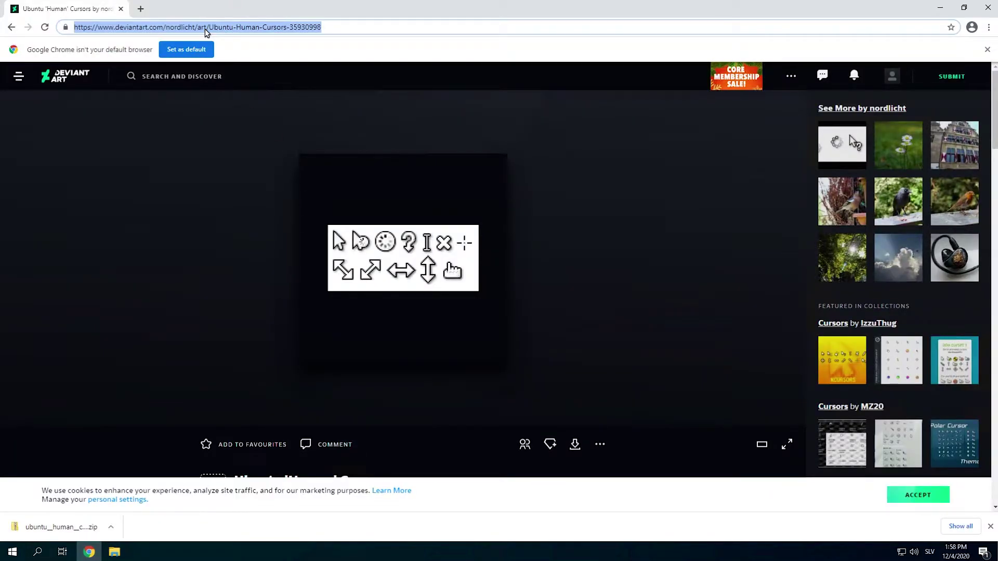
pyautogui.write('rocket ')
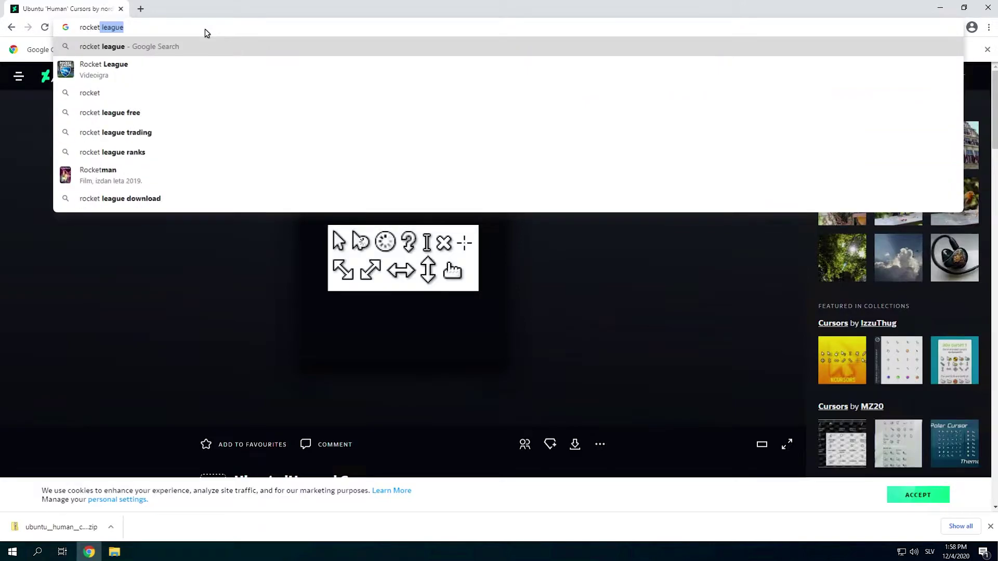
pyautogui.write('dock')
pyautogui.press('Return')
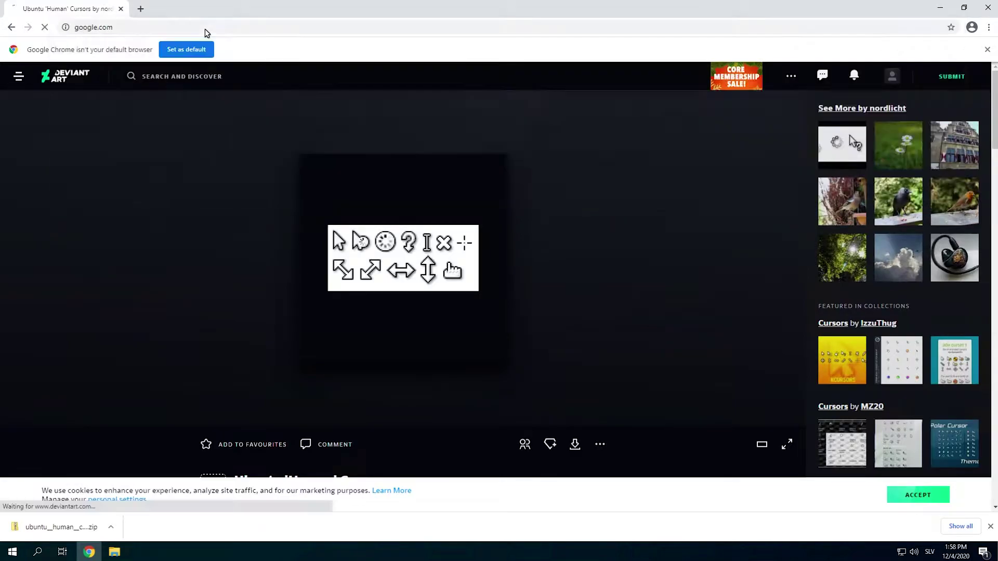
pyautogui.click(117, 151)
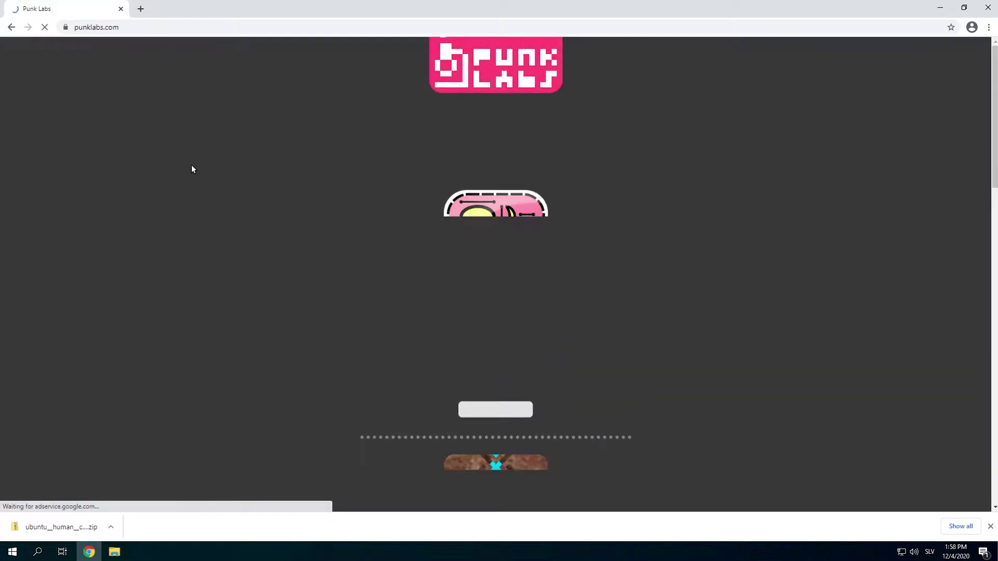
# - Download RocketDock from its entry on the Punk Labs page
pyautogui.scroll(-10, 493, 282)
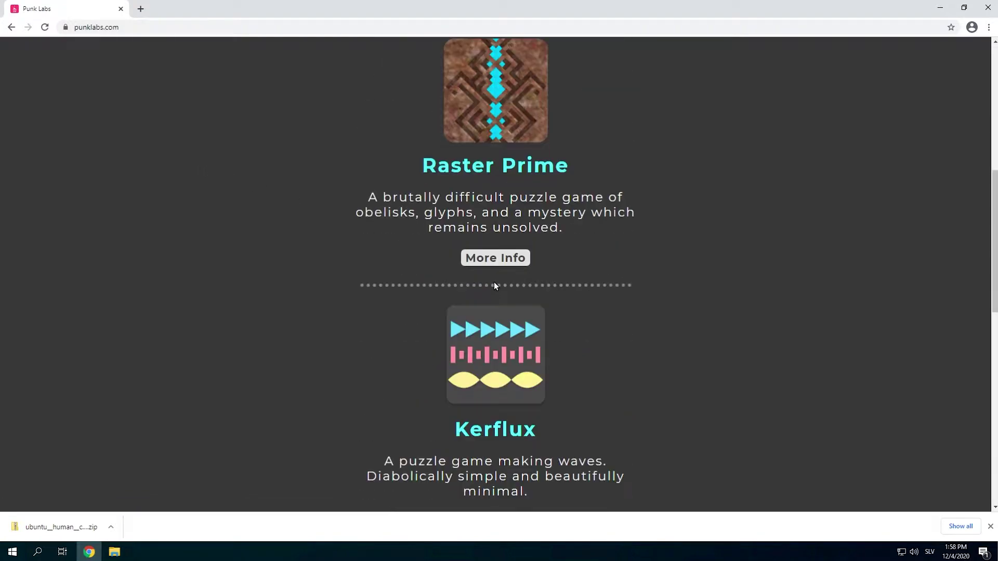
pyautogui.scroll(-8, 652, 439)
pyautogui.click(489, 449)
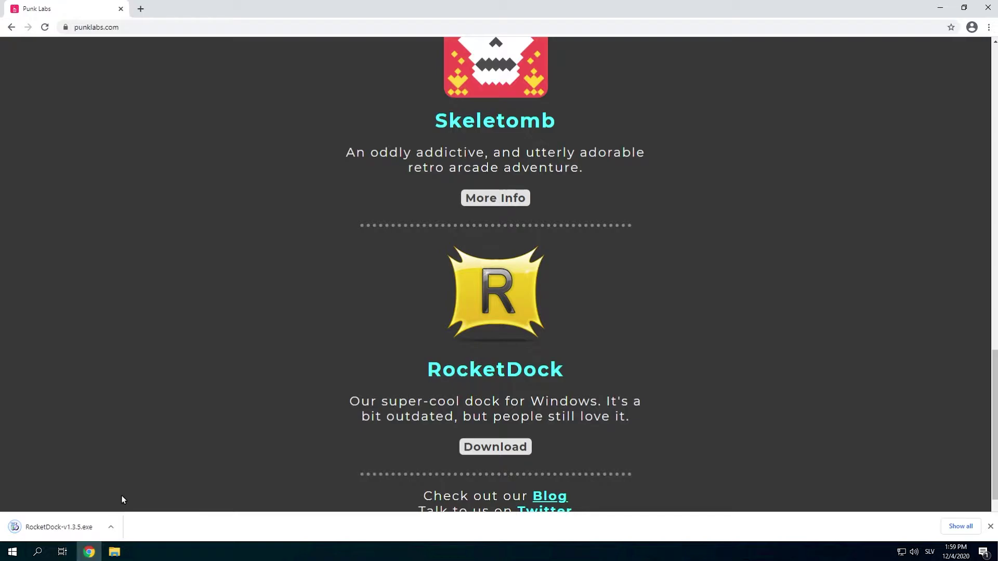
# - Install RocketDock from the downloaded RocketDock-v1.3.5.exe in English, accepting the license agreement and creating no desktop icon
pyautogui.click(58, 527)
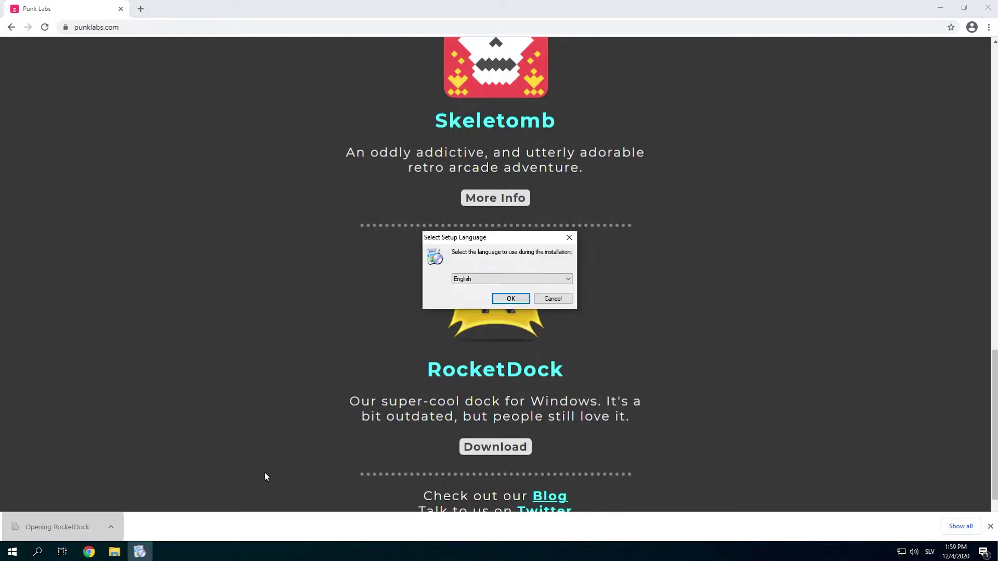
pyautogui.click(503, 300)
pyautogui.click(558, 359)
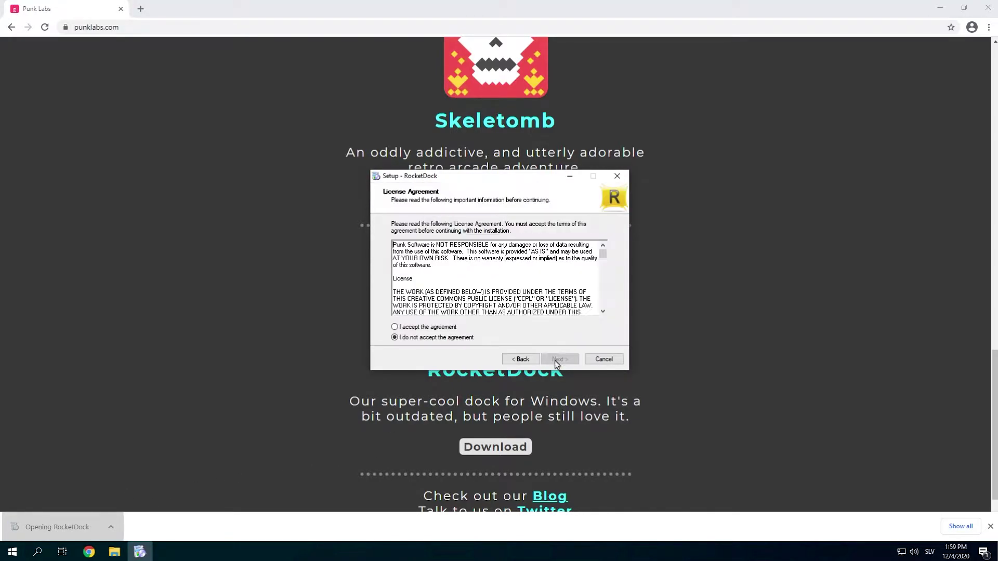
pyautogui.click(447, 328)
pyautogui.click(560, 360)
pyautogui.click(560, 359)
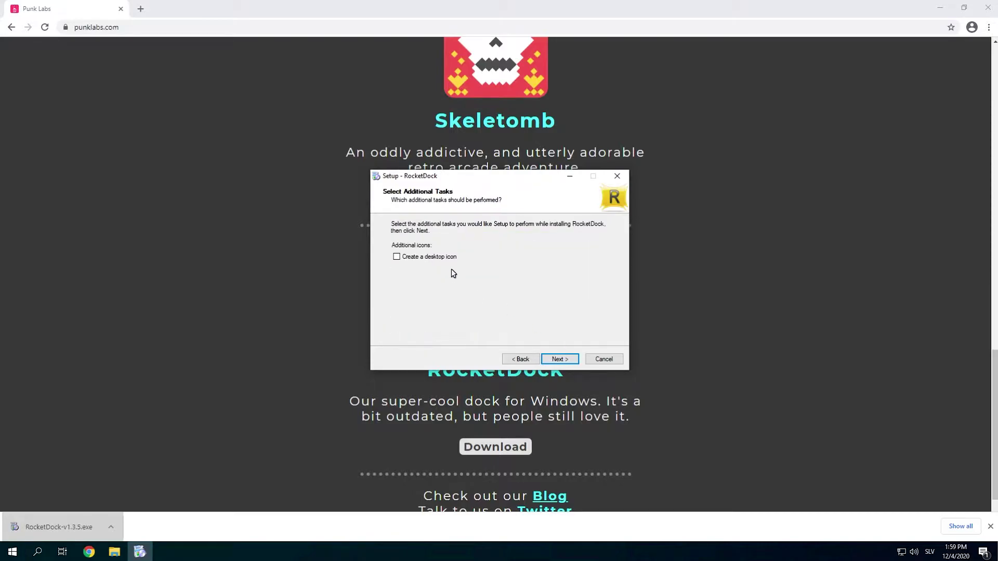
pyautogui.click(560, 359)
pyautogui.click(569, 361)
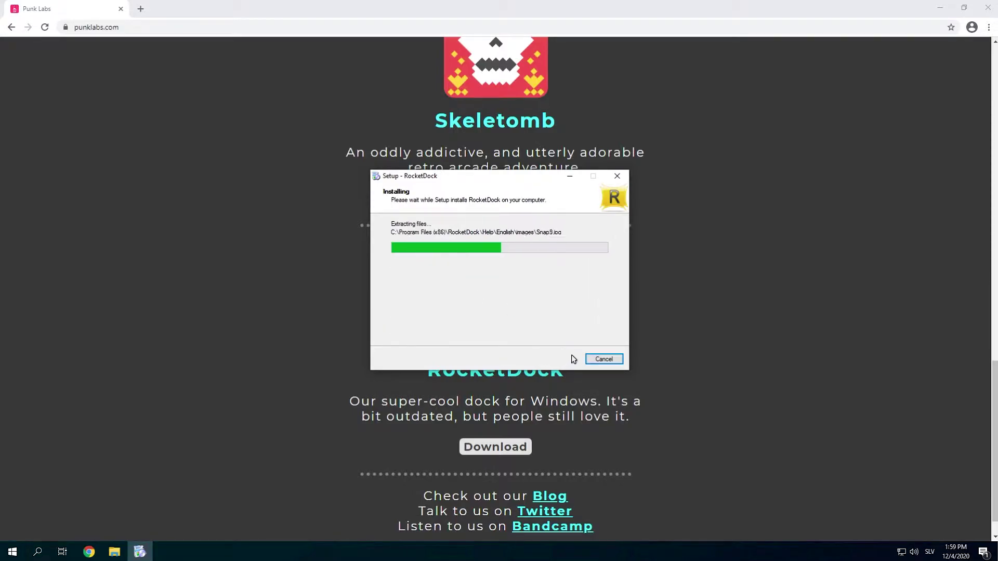
pyautogui.click(565, 360)
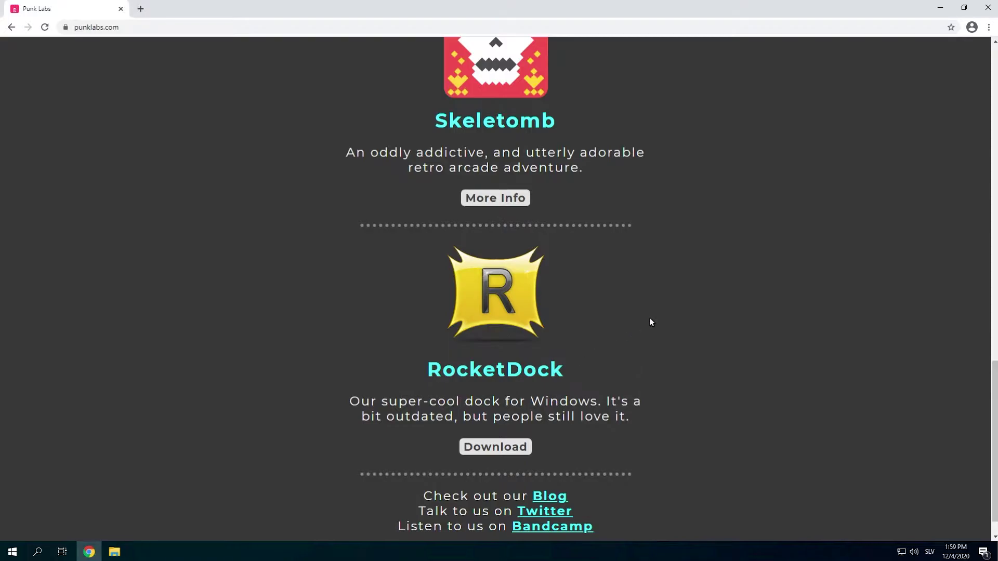
# - Minimize the browser and launch the newly installed RocketDock
pyautogui.click(938, 9)
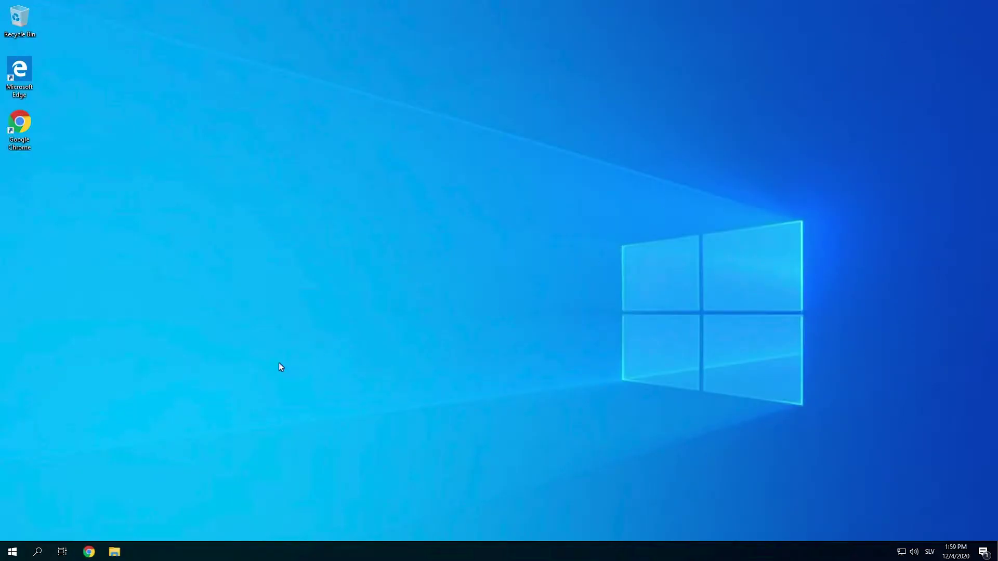
pyautogui.click(20, 553)
pyautogui.click(90, 239)
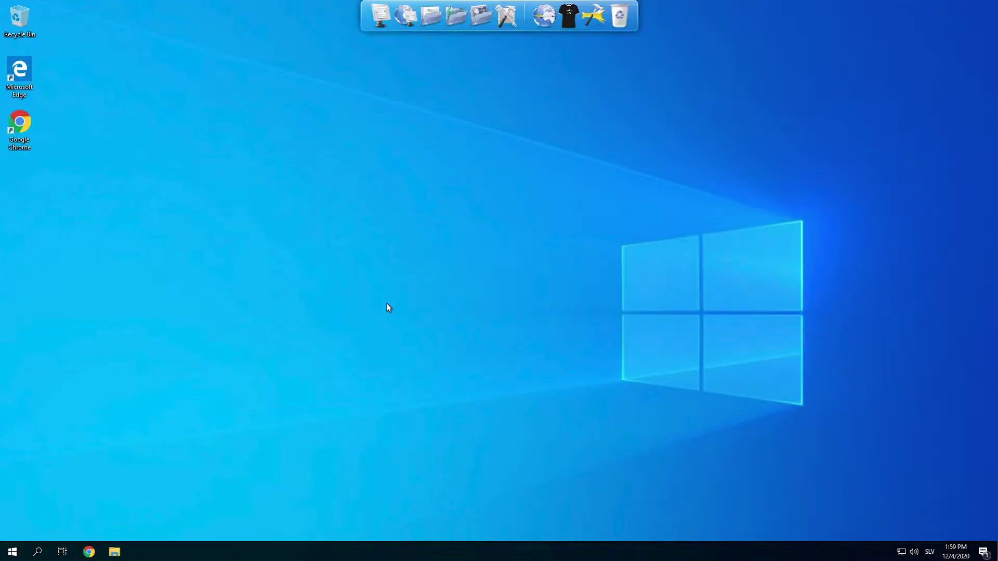
# - In the dock settings, set the screen position to Left and the edge offset to 15 px
pyautogui.click(595, 21)
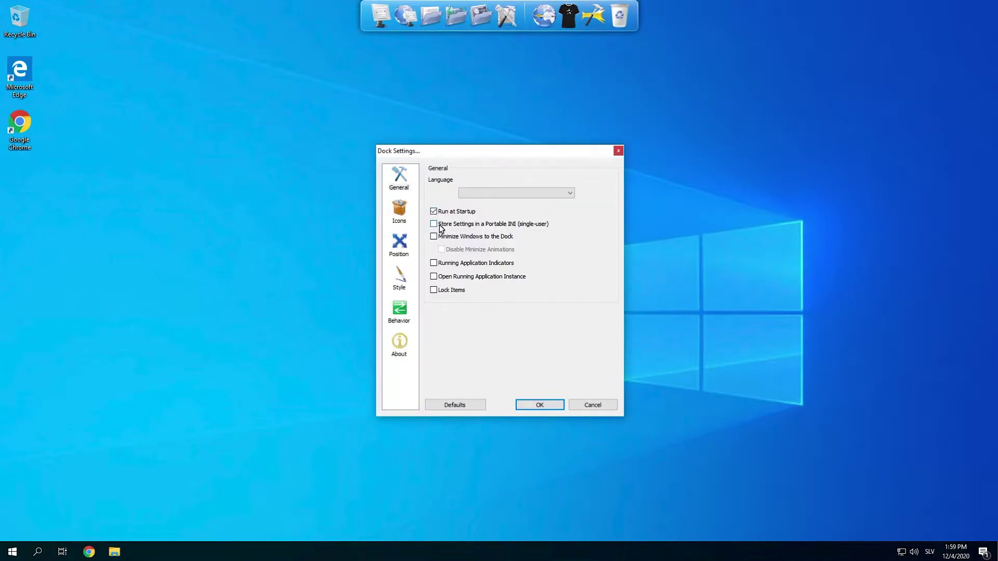
pyautogui.click(399, 245)
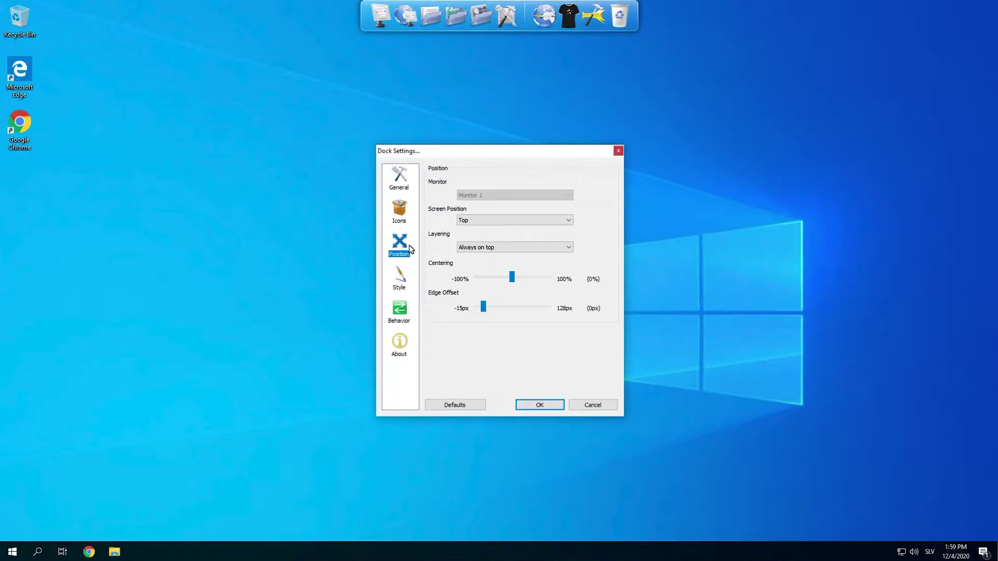
pyautogui.click(474, 222)
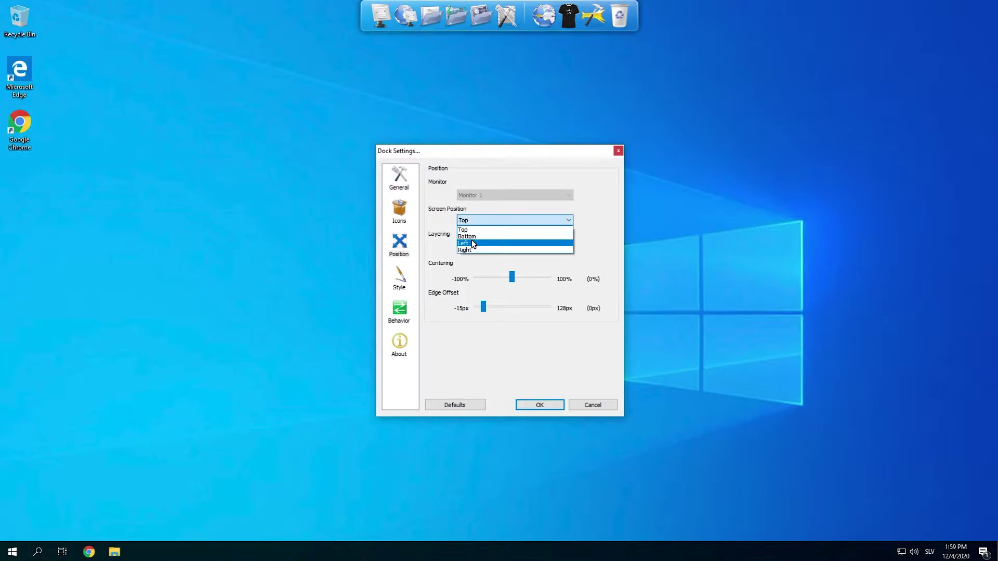
pyautogui.click(473, 244)
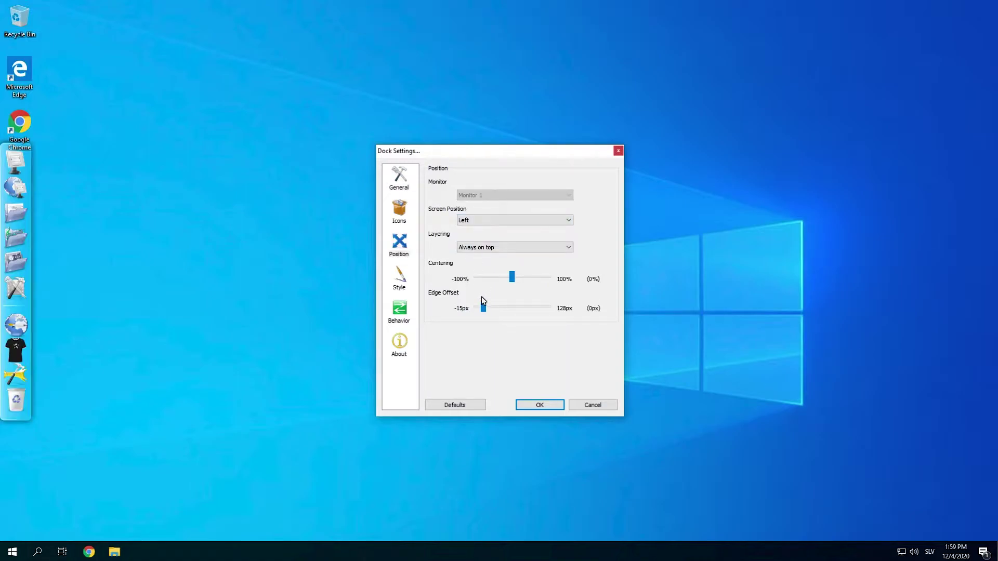
pyautogui.moveTo(485, 306); pyautogui.dragTo(494, 302)
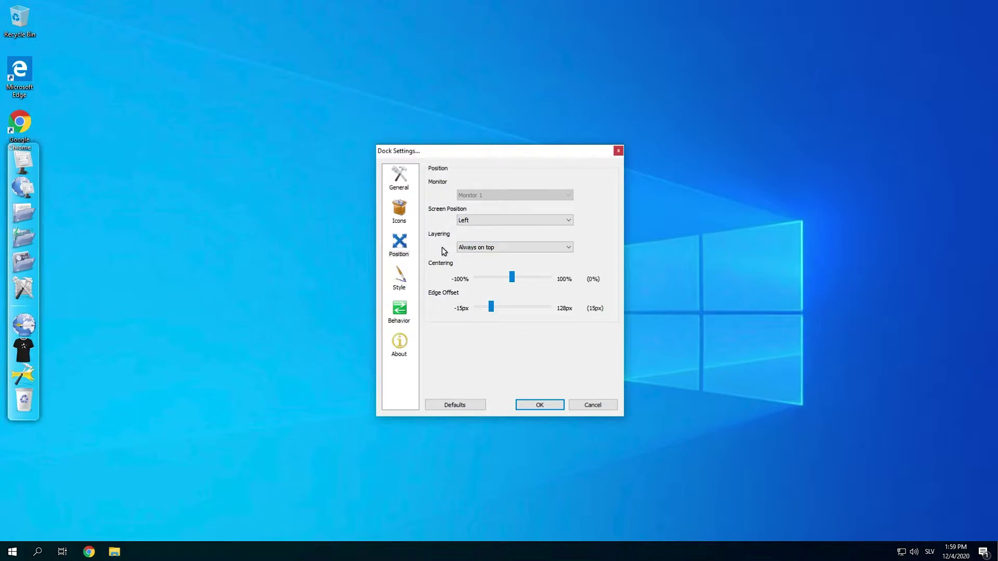
# - Set the dock's style opacity to 0% and apply the dock settings
pyautogui.click(410, 281)
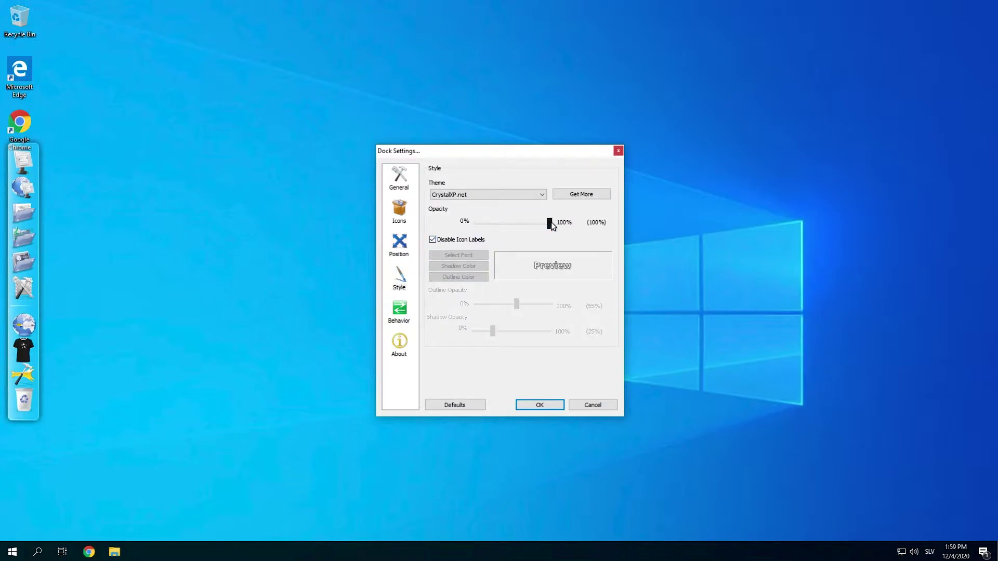
pyautogui.moveTo(535, 221); pyautogui.dragTo(465, 225)
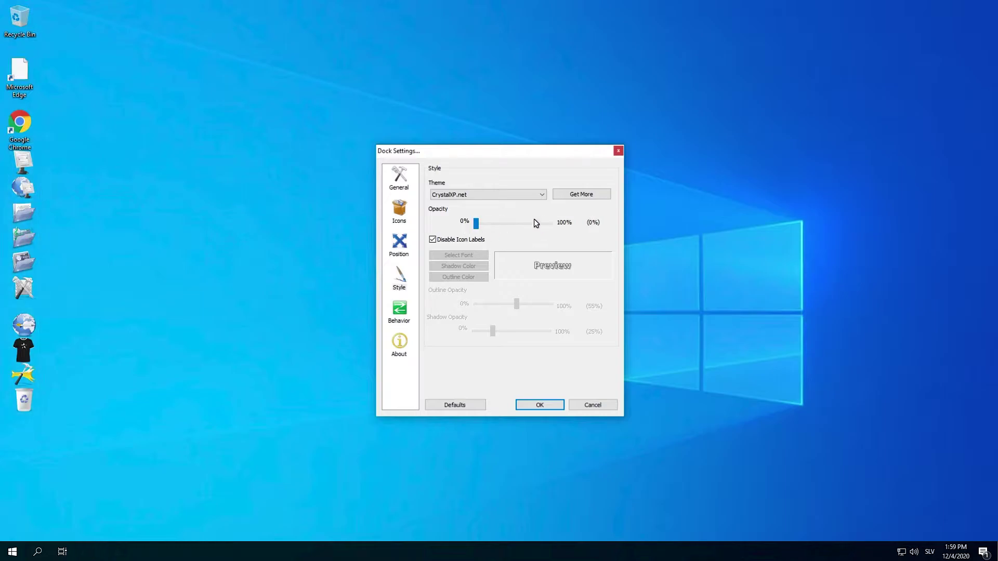
pyautogui.click(540, 405)
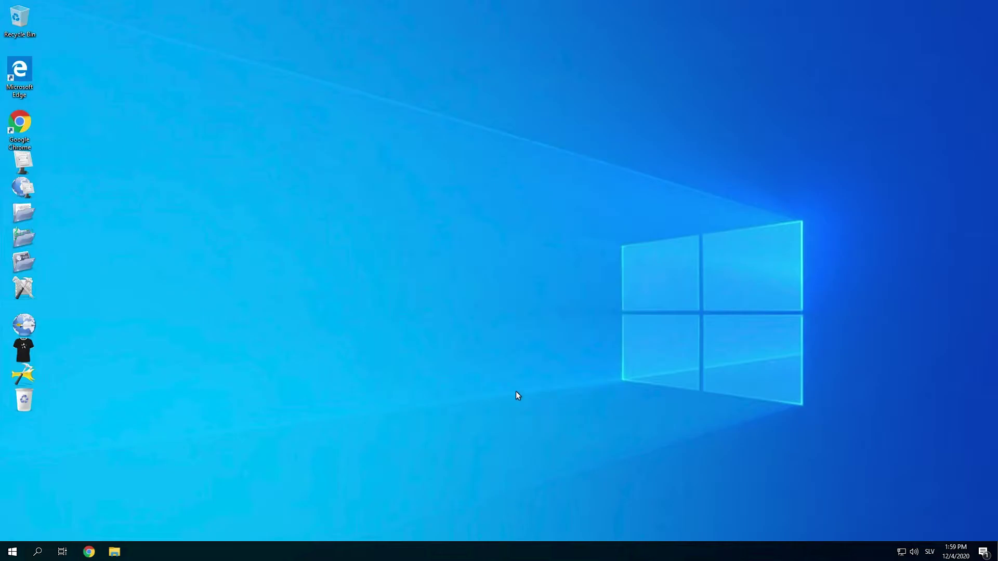
# - Hide all the desktop icons
pyautogui.rightClick(284, 208)
pyautogui.moveTo(286, 213)
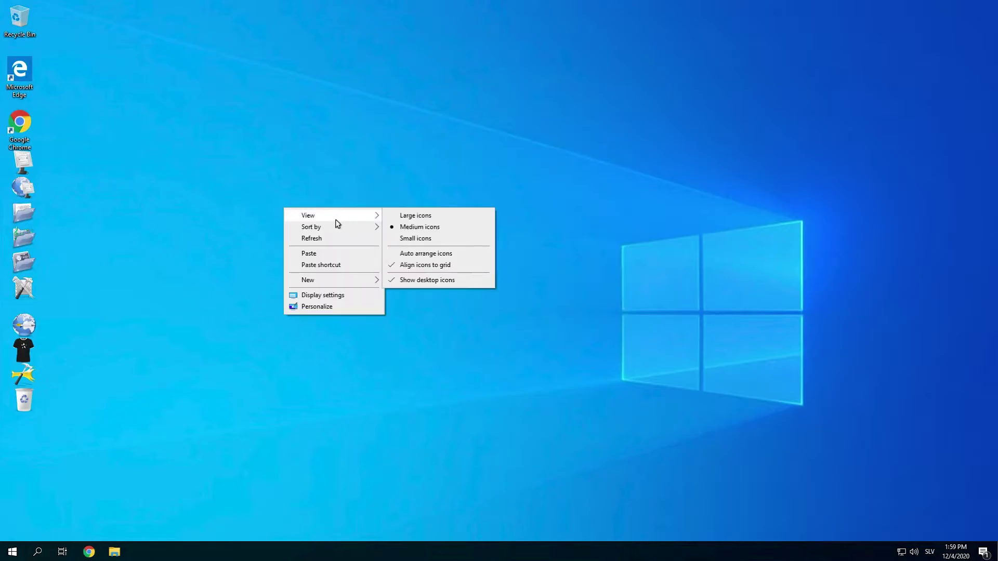
pyautogui.click(413, 281)
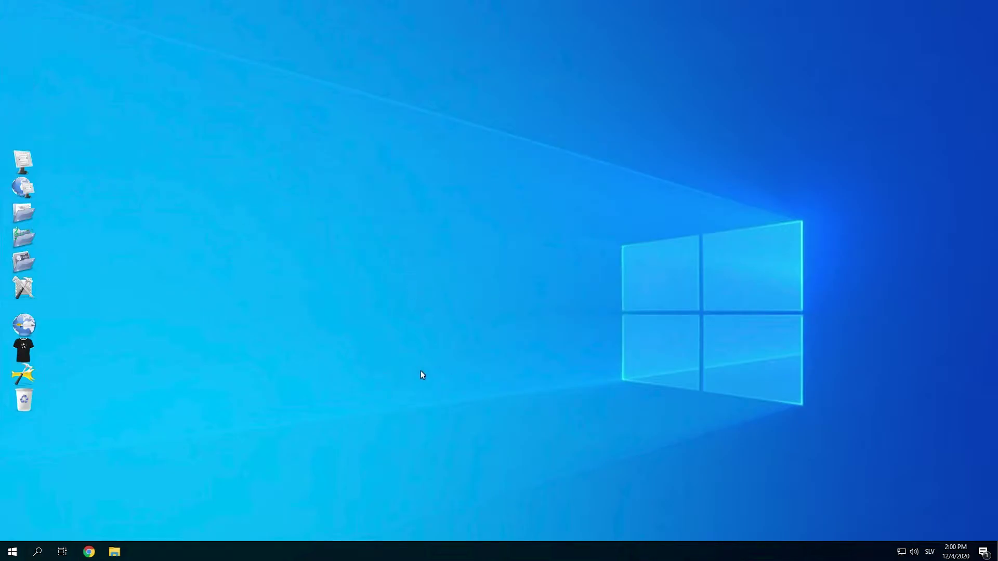
# - Unlock the taskbar, move it to the top edge of the screen and lock it again
pyautogui.rightClick(413, 545)
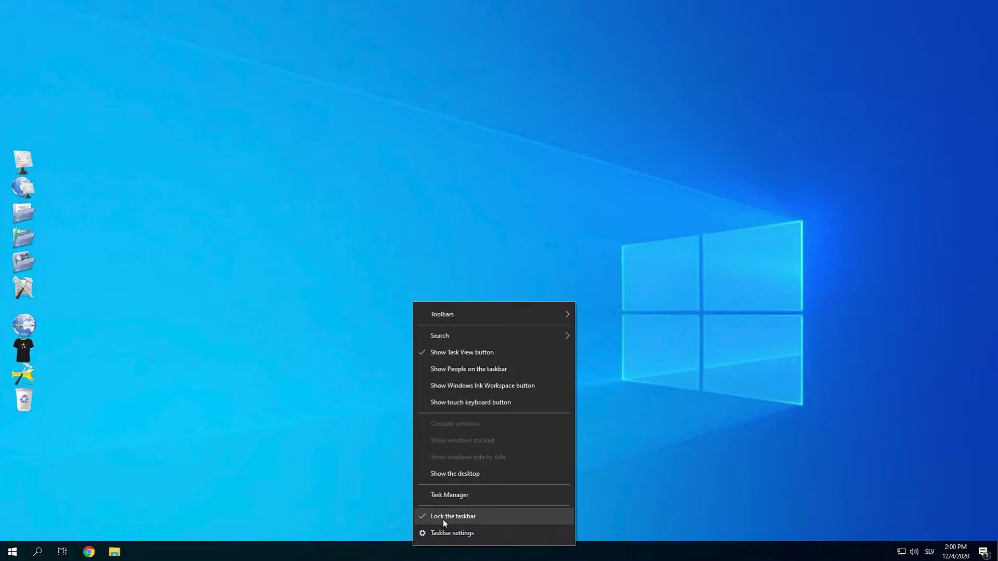
pyautogui.click(443, 520)
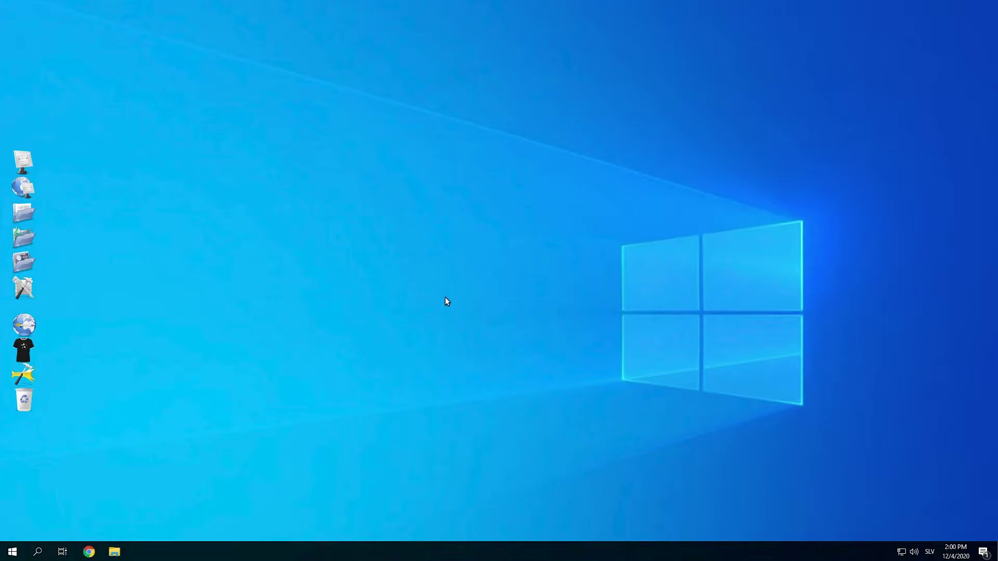
pyautogui.moveTo(447, 308); pyautogui.dragTo(436, 116)
pyautogui.rightClick(680, 14)
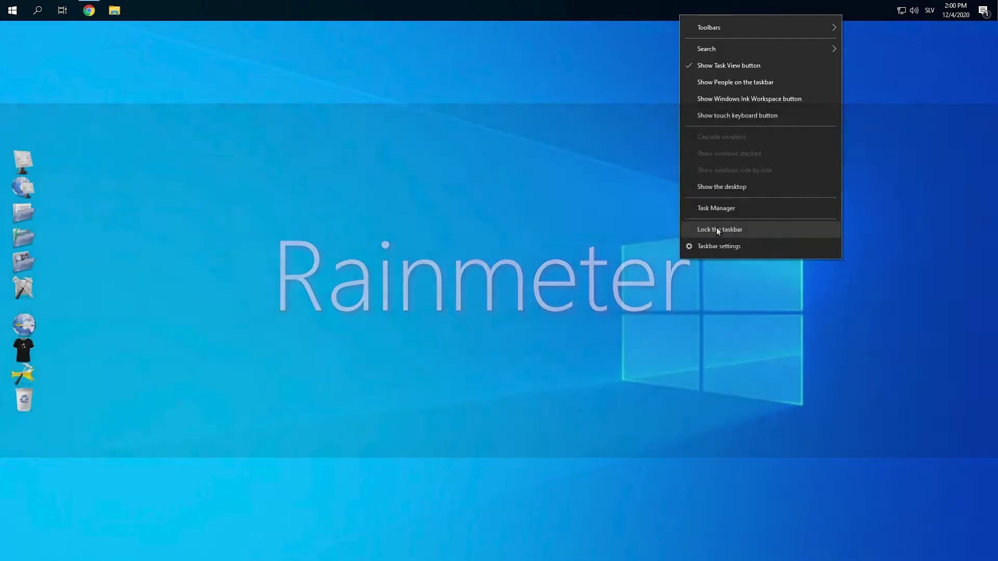
pyautogui.click(717, 230)
# - Switch to Chrome, search for "rainmeter" and download the 4.4 Beta Release from rainmeter.net
pyautogui.click(88, 10)
pyautogui.click(143, 47)
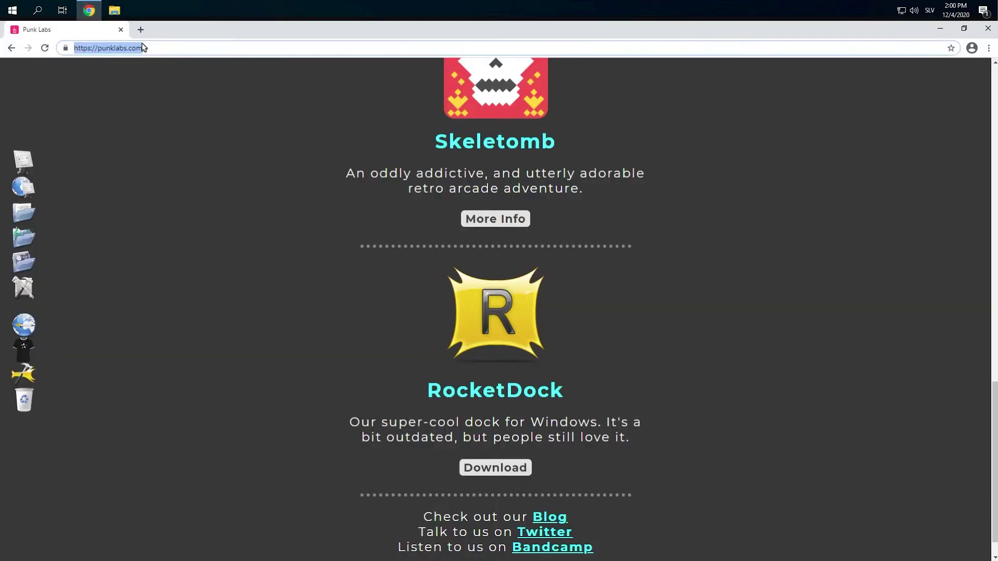
pyautogui.write('rainmeter')
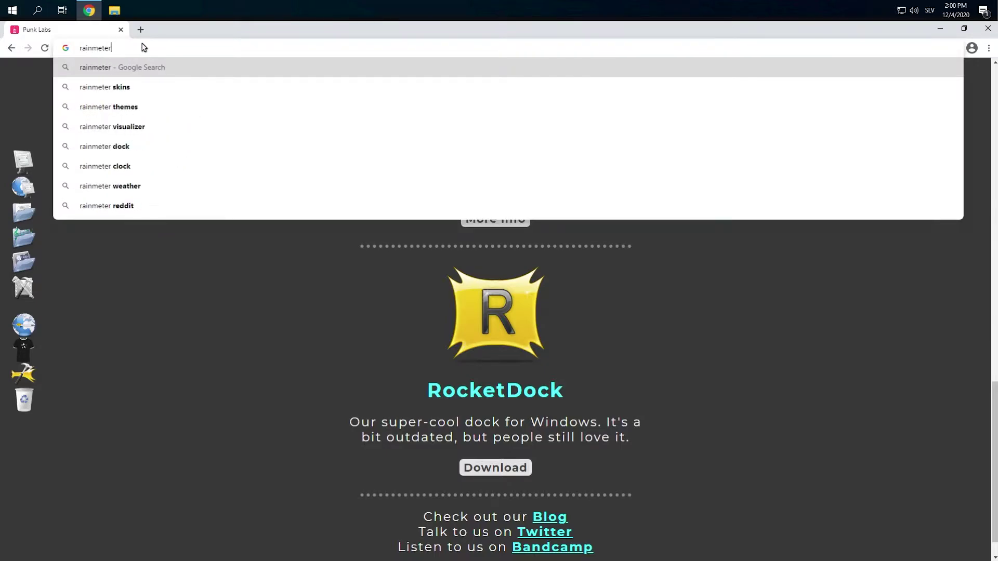
pyautogui.press('Return')
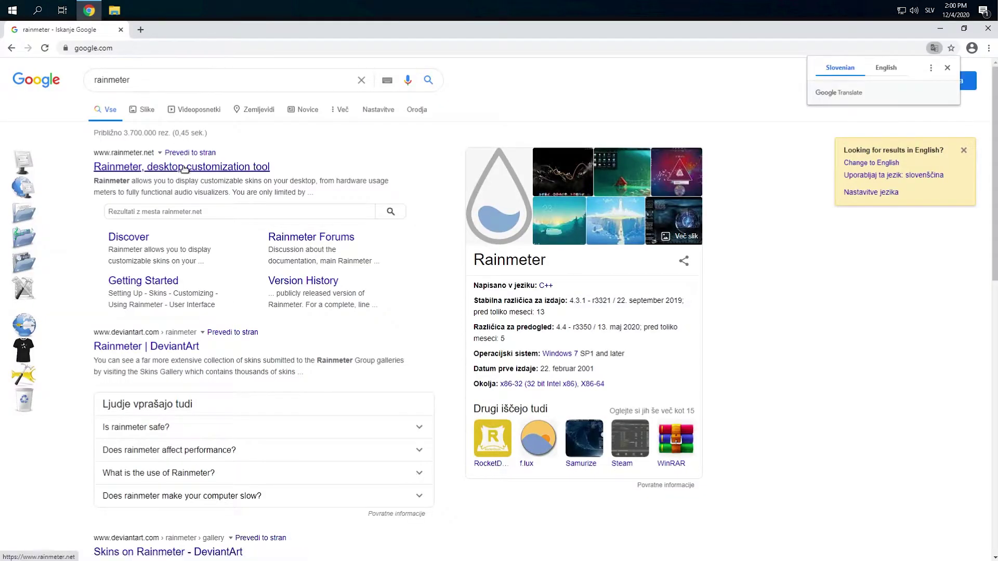
pyautogui.click(181, 167)
pyautogui.click(329, 416)
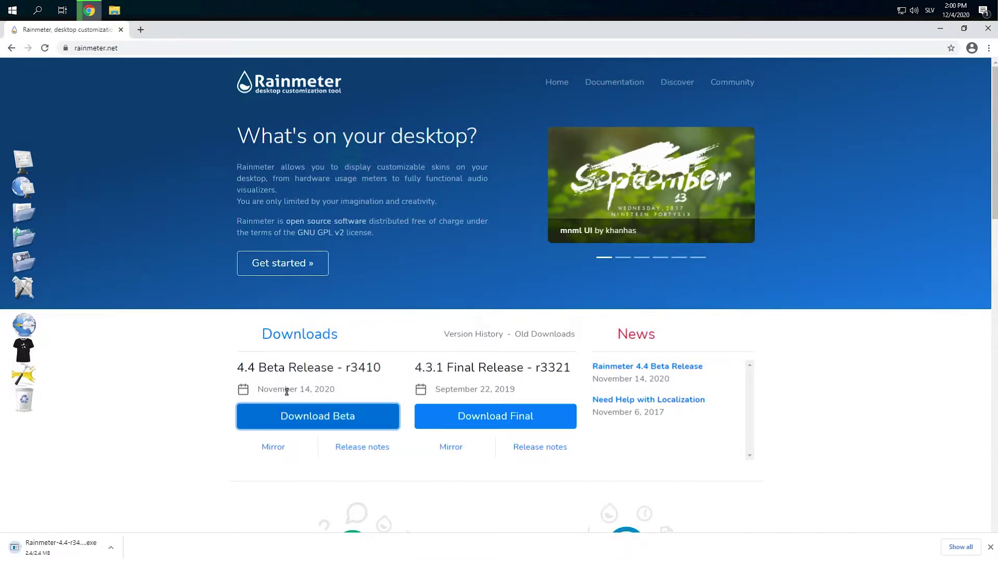
# - Install Rainmeter from the downloaded file as a standard installation, keeping the 64-bit version and launch on startup options
pyautogui.click(91, 536)
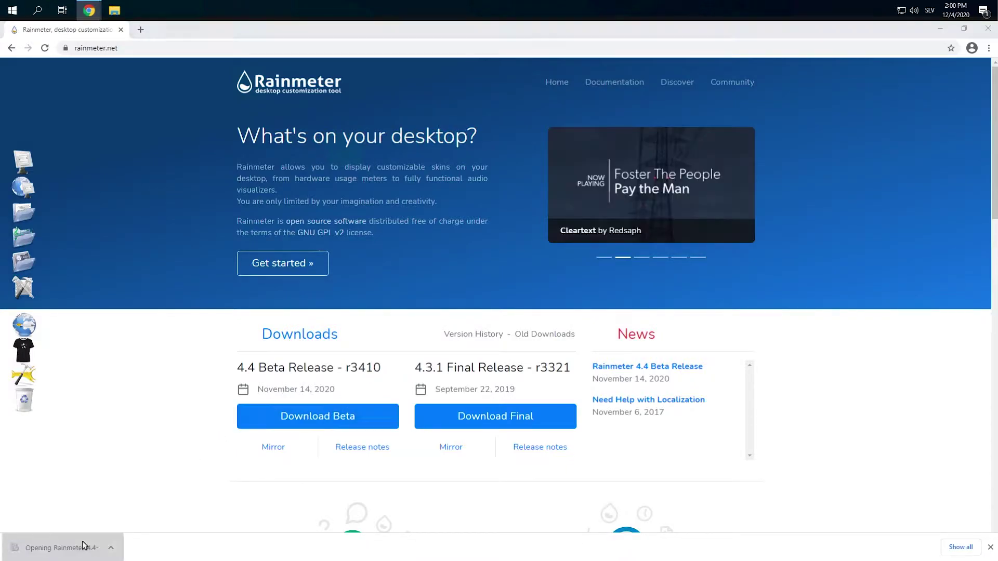
pyautogui.click(491, 323)
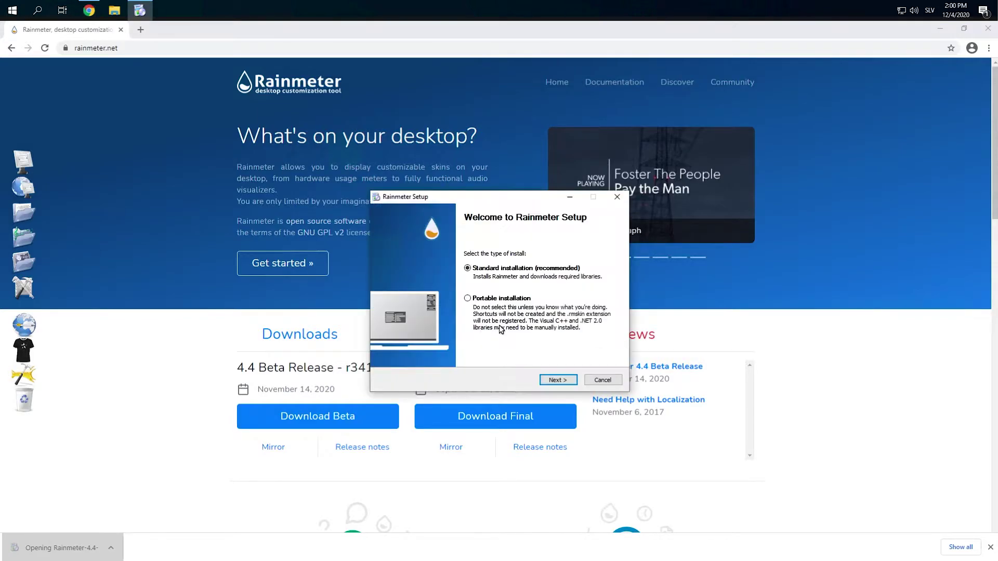
pyautogui.click(554, 380)
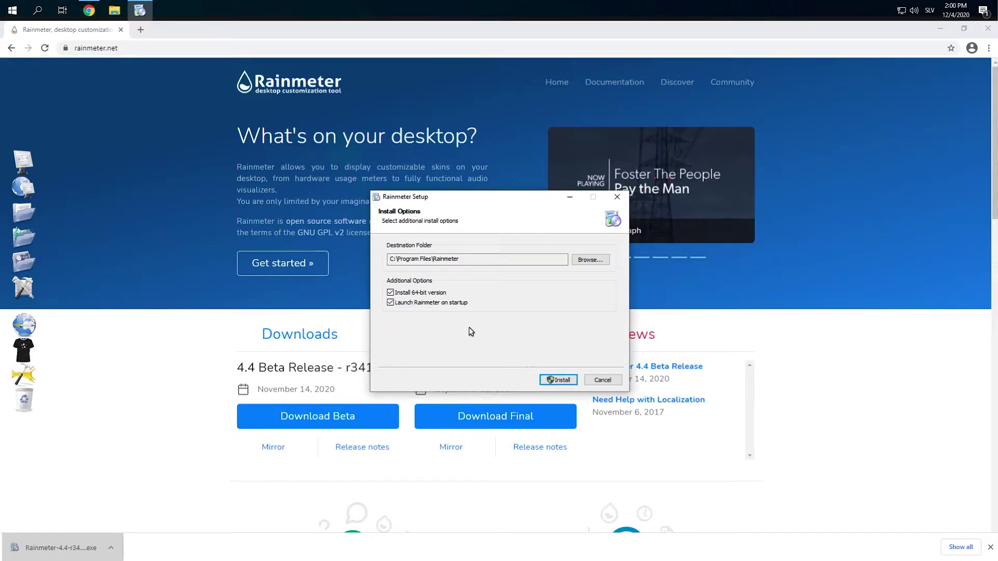
pyautogui.click(554, 381)
pyautogui.click(556, 380)
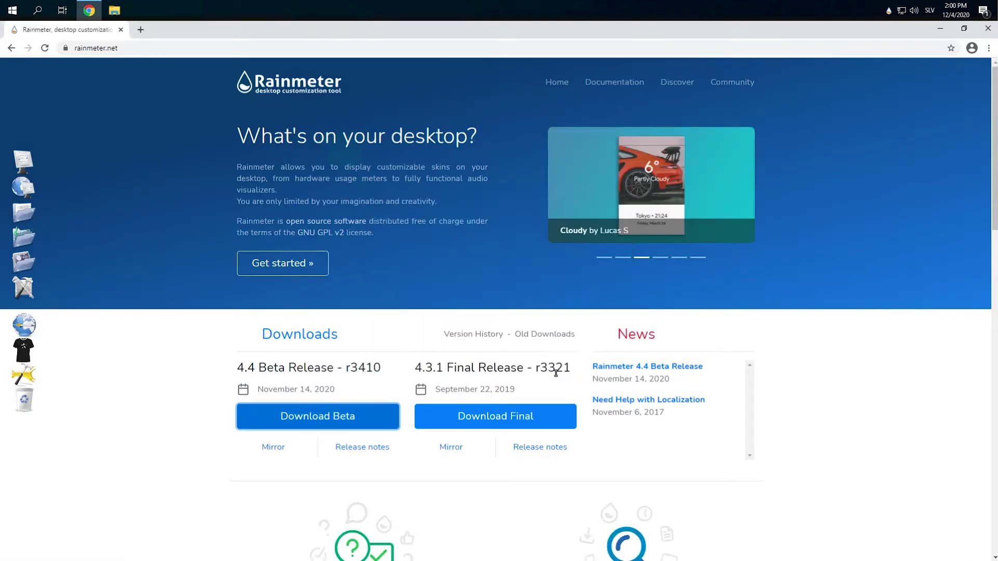
# - Minimize the browser and unload Rainmeter's default date, System, Disks and Welcome skins from the desktop
pyautogui.click(941, 29)
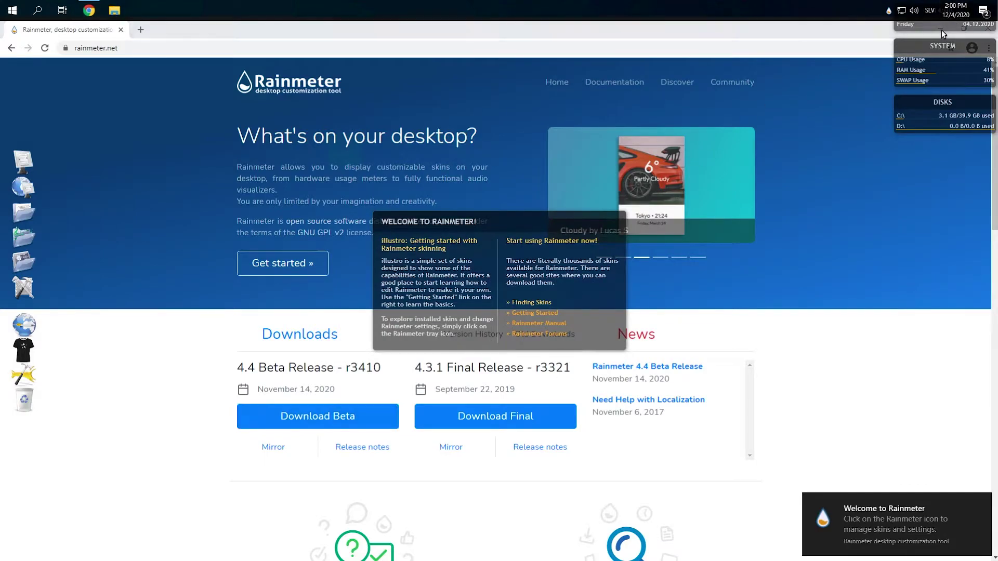
pyautogui.click(864, 38)
pyautogui.click(931, 28)
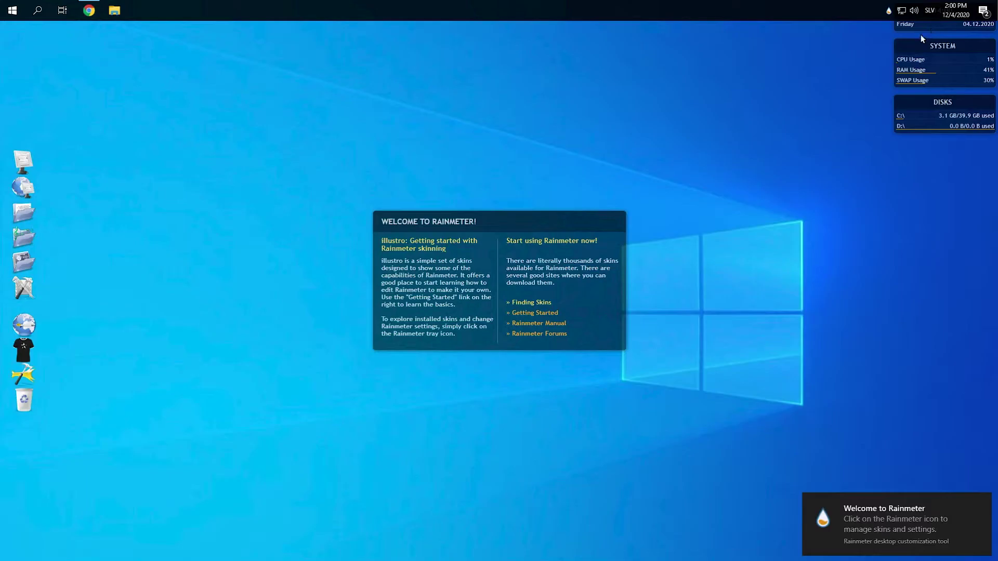
pyautogui.rightClick(917, 27)
pyautogui.click(930, 145)
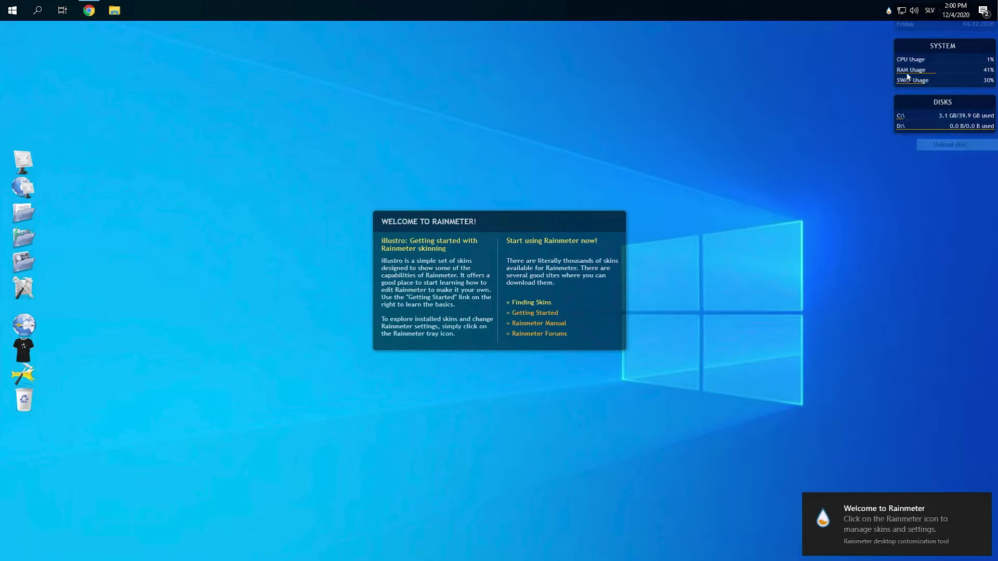
pyautogui.rightClick(921, 46)
pyautogui.click(934, 165)
pyautogui.rightClick(927, 107)
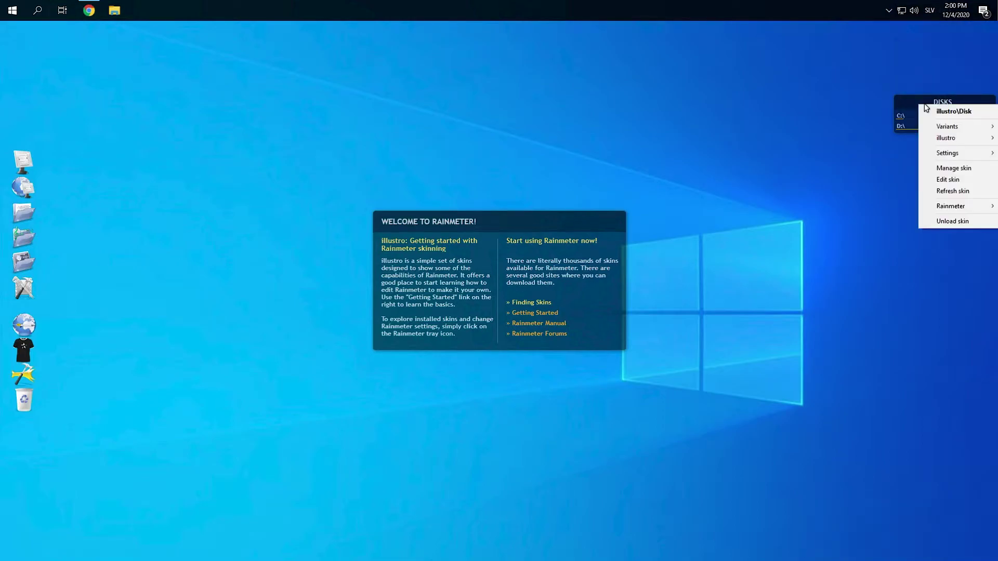
pyautogui.click(948, 221)
pyautogui.rightClick(594, 222)
pyautogui.click(645, 340)
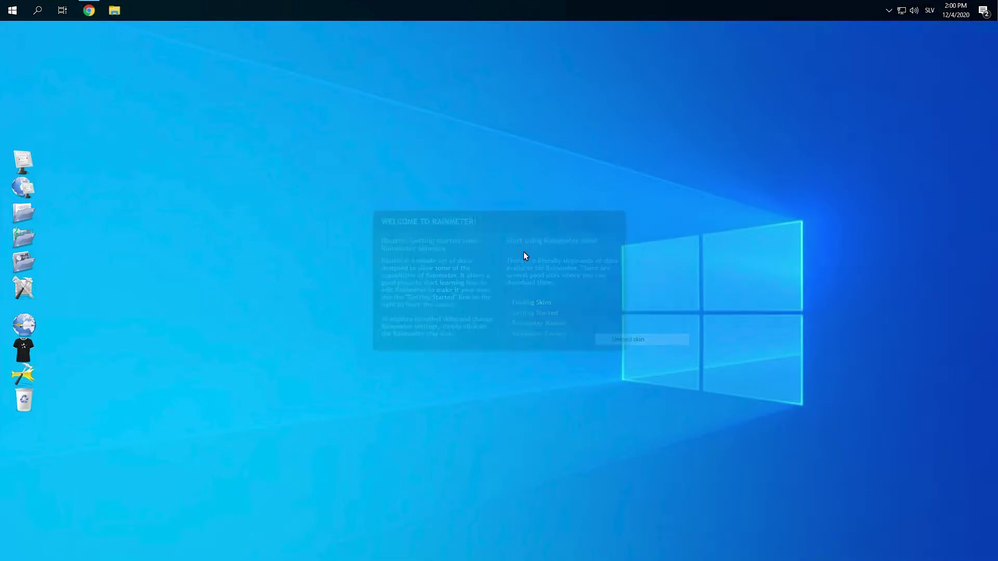
# - Return to Chrome, search for "rainmeter skins" and open the Skin Suites category on rainmeter-skins.com
pyautogui.click(89, 10)
pyautogui.click(194, 47)
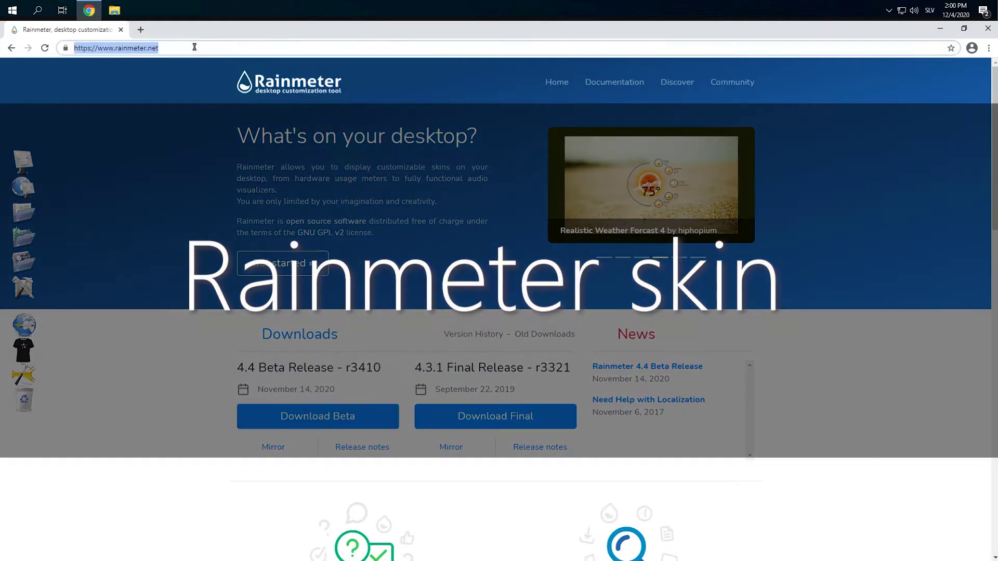
pyautogui.write('rainmeter')
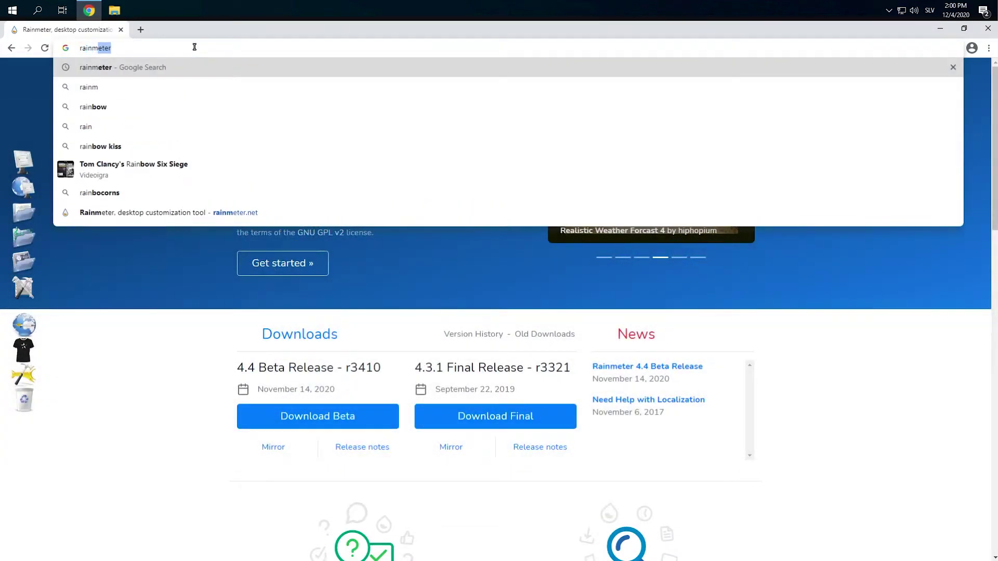
pyautogui.write(' skins')
pyautogui.press('Return')
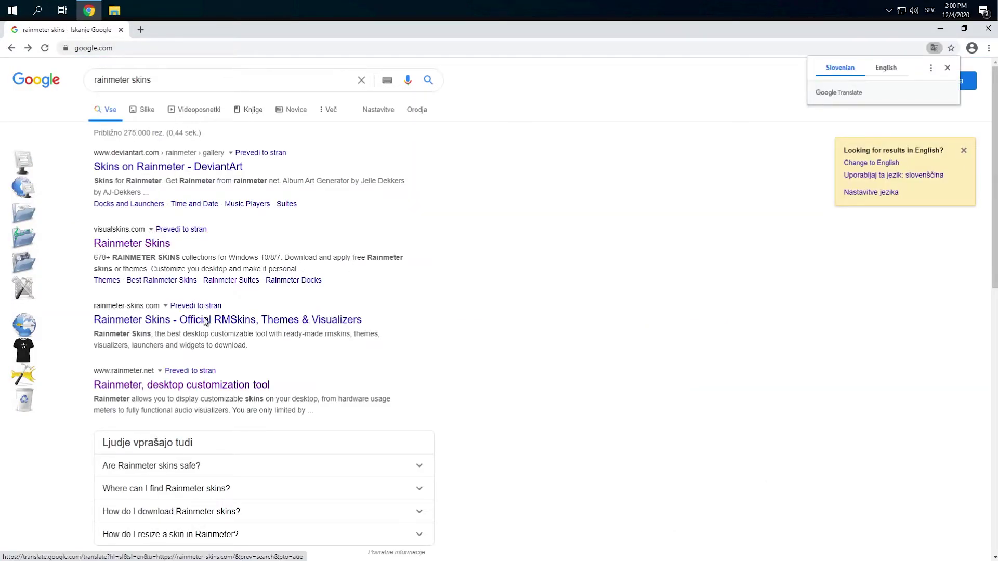
pyautogui.click(271, 321)
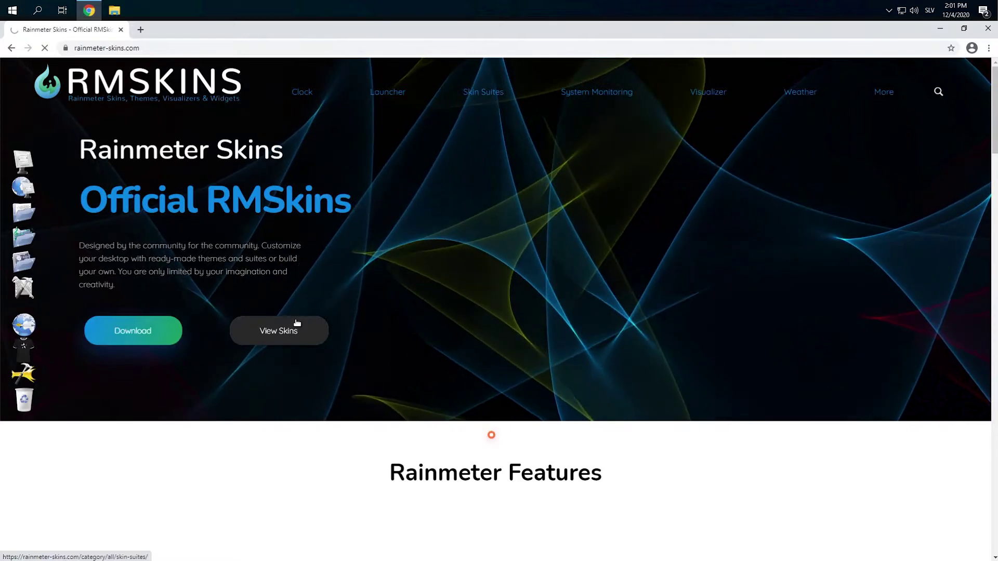
pyautogui.click(297, 323)
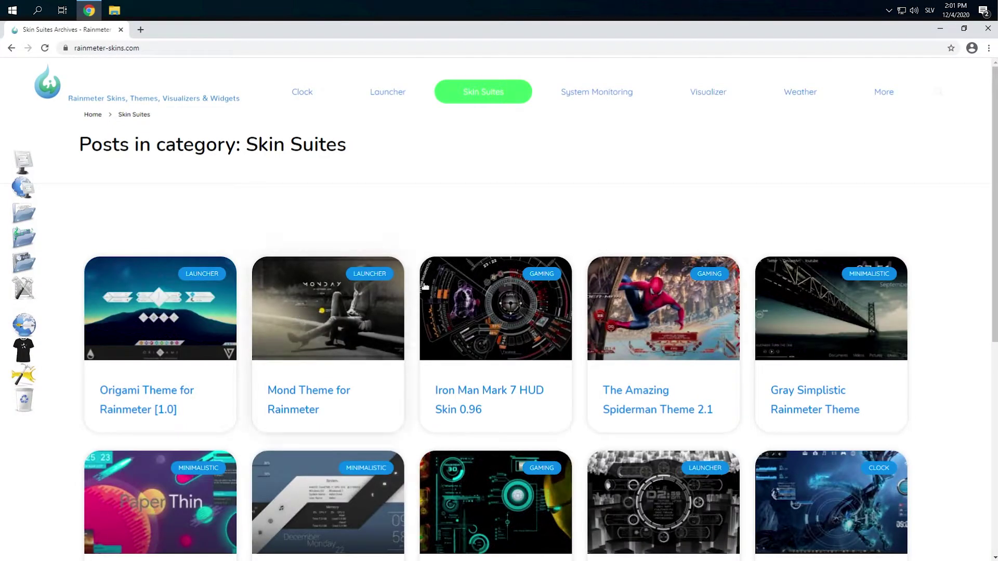
# - Look through pages 1 to 4 of the Skin Suites listing for a suitable theme
pyautogui.scroll(-5, 509, 328)
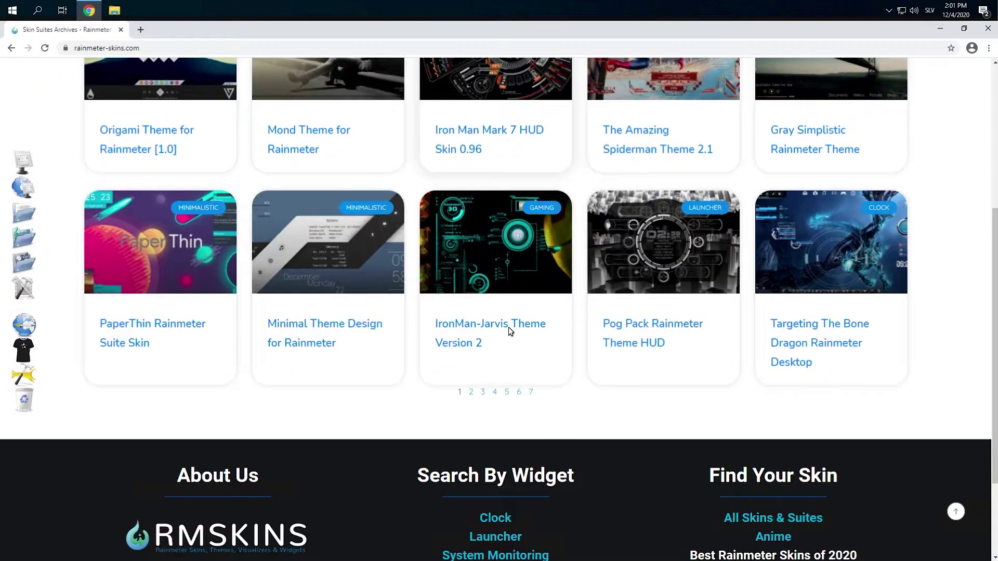
pyautogui.click(471, 392)
pyautogui.scroll(-4, 472, 397)
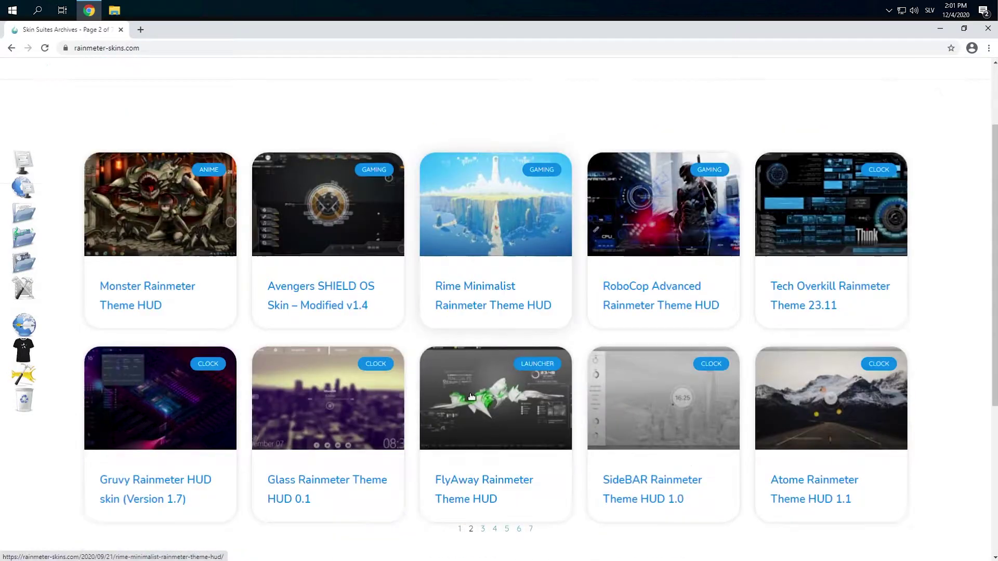
pyautogui.click(484, 425)
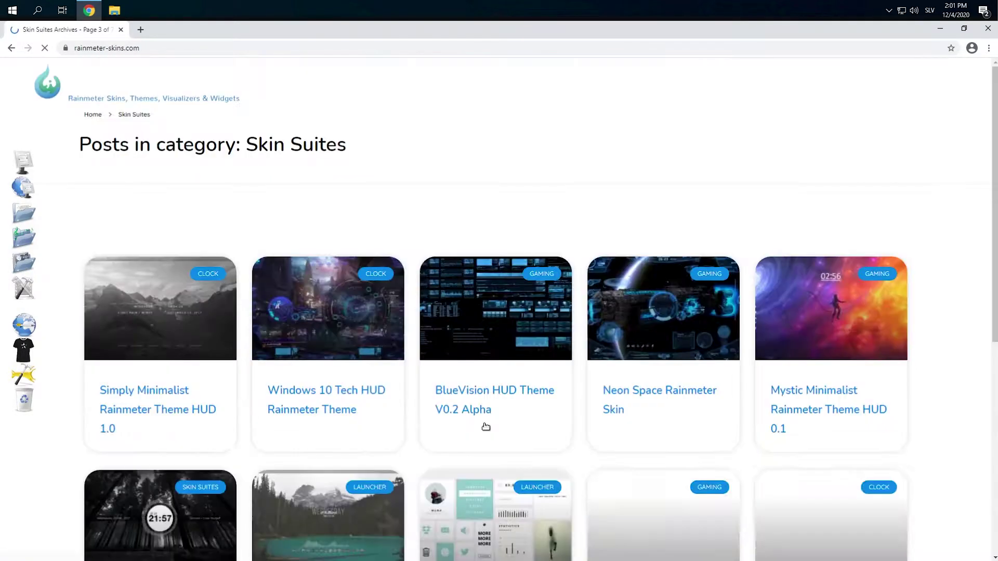
pyautogui.scroll(-1, 441, 378)
pyautogui.scroll(-1, 440, 378)
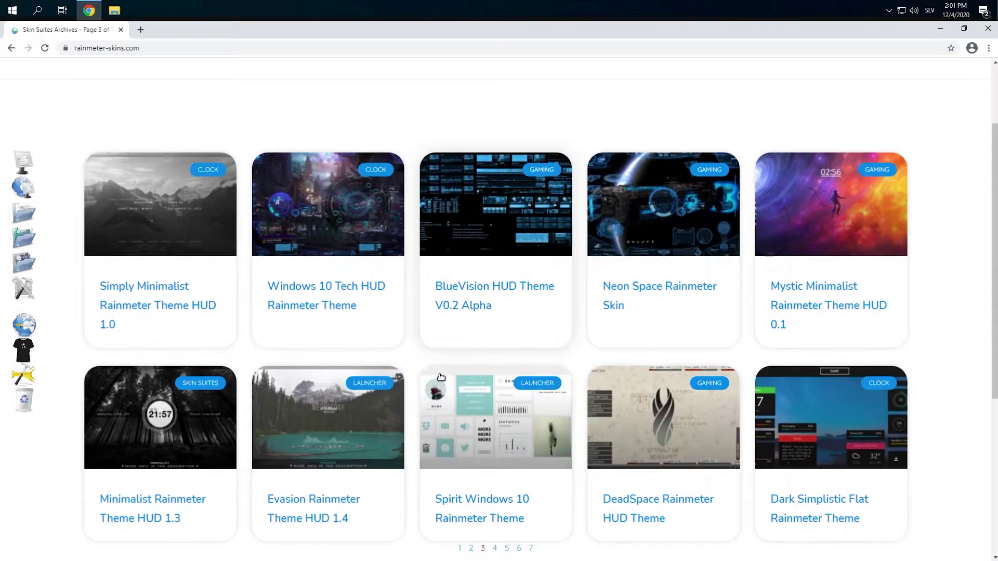
pyautogui.scroll(-3, 450, 377)
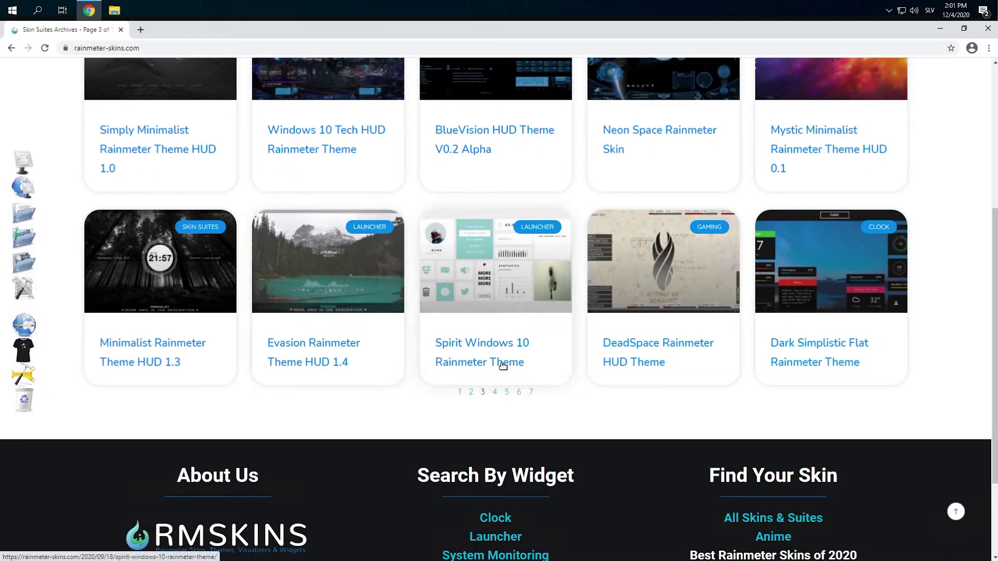
pyautogui.click(494, 392)
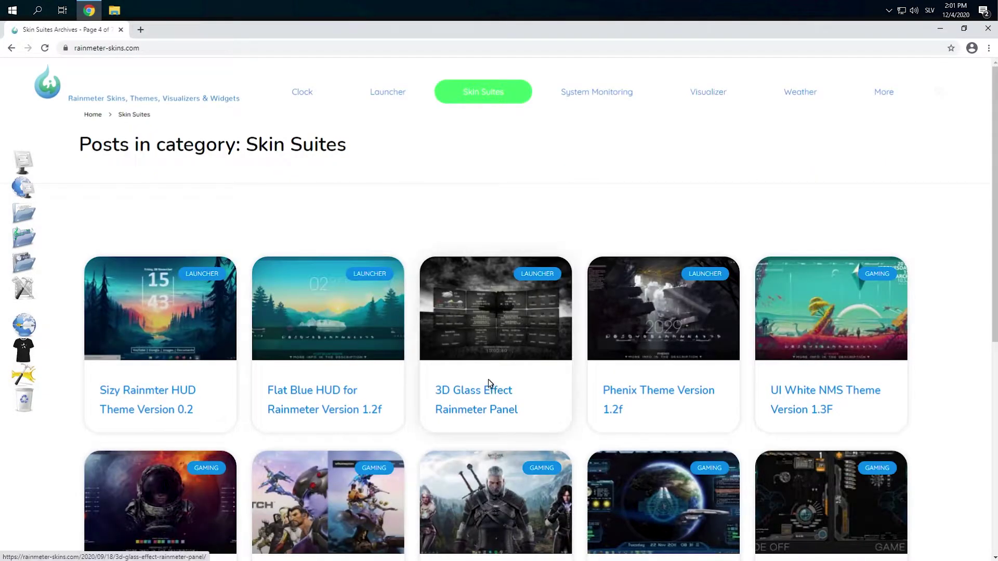
pyautogui.scroll(-5, 435, 383)
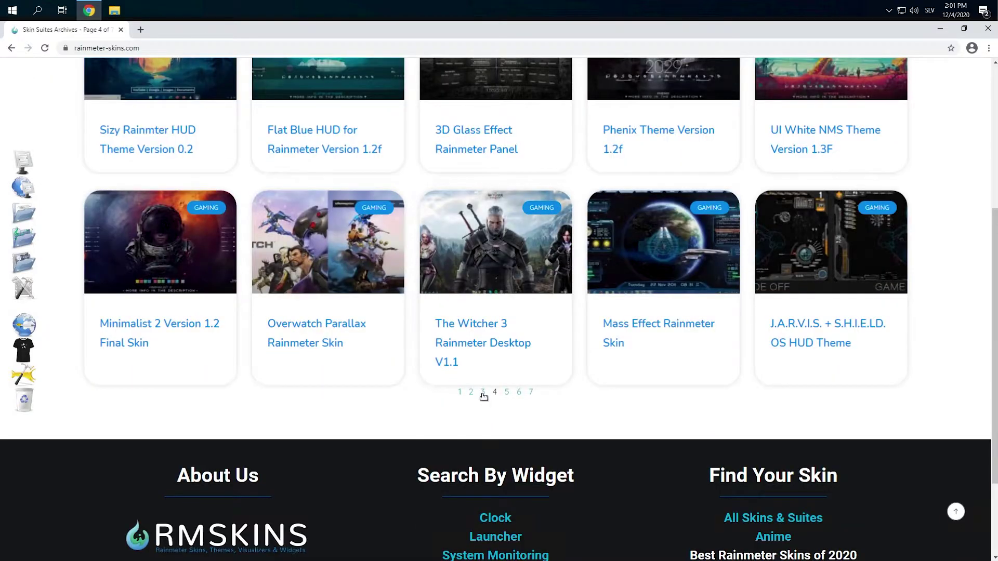
# - Go back to page 3 of the Skin Suites and open the Dark Simplistic Flat Rainmeter Theme
pyautogui.click(483, 393)
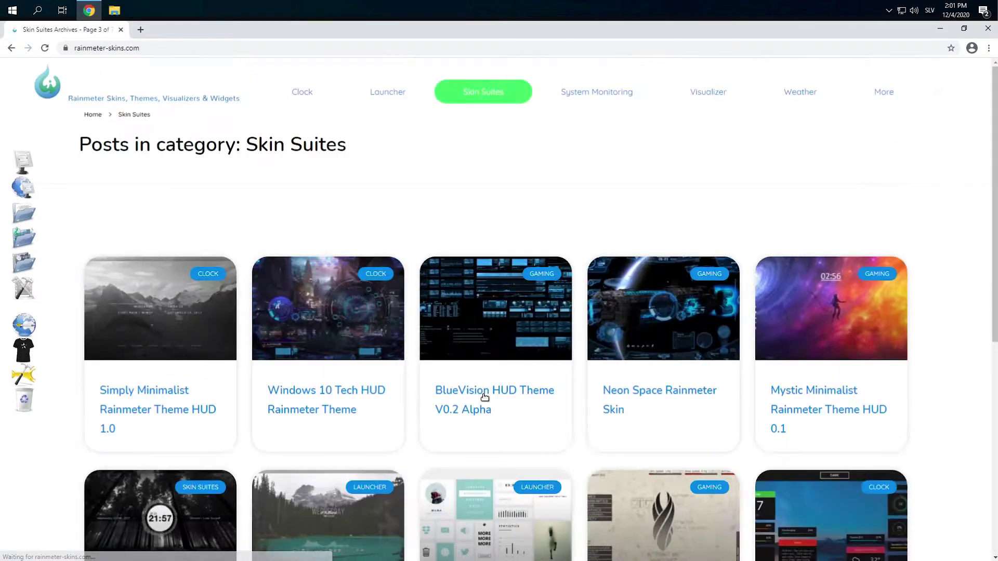
pyautogui.scroll(-4, 666, 439)
pyautogui.click(804, 340)
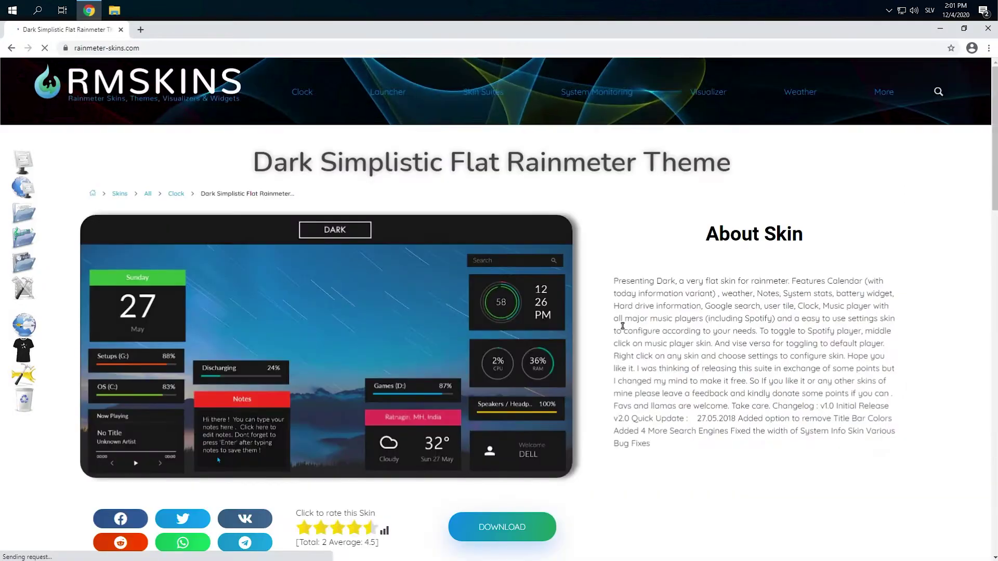
# - Download the Dark Simplistic Flat theme as dark.zip and minimize the browser
pyautogui.scroll(-2, 413, 295)
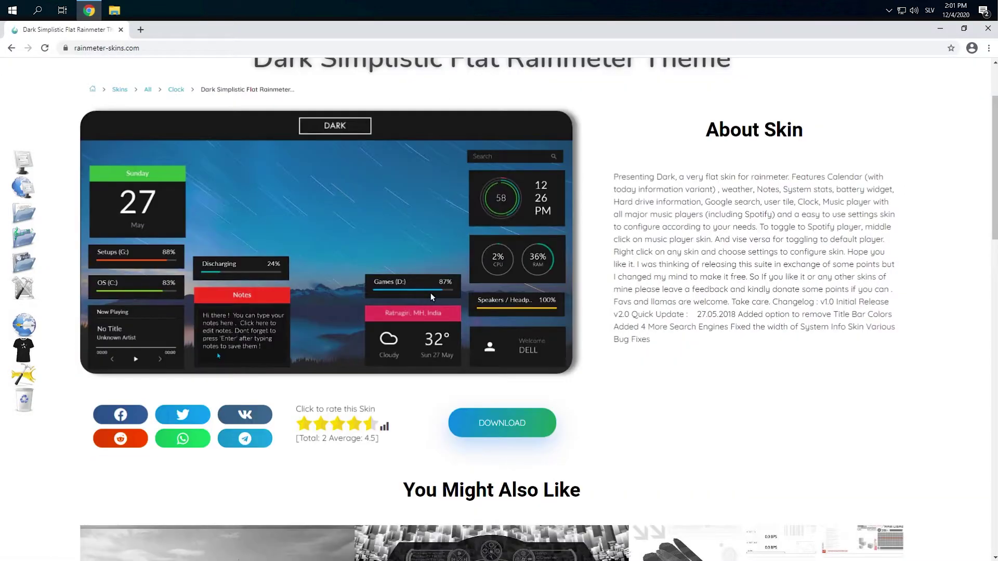
pyautogui.click(522, 428)
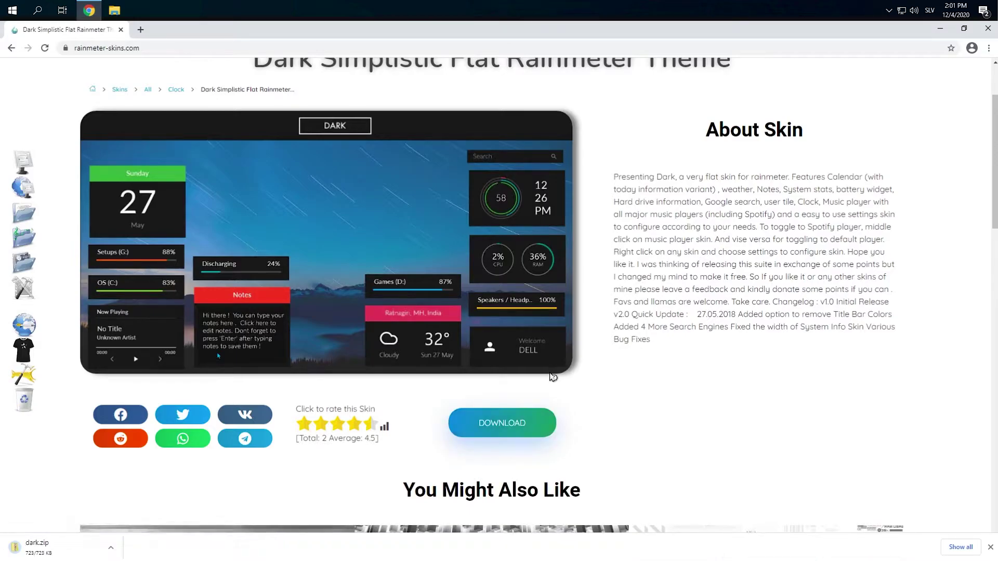
pyautogui.click(932, 35)
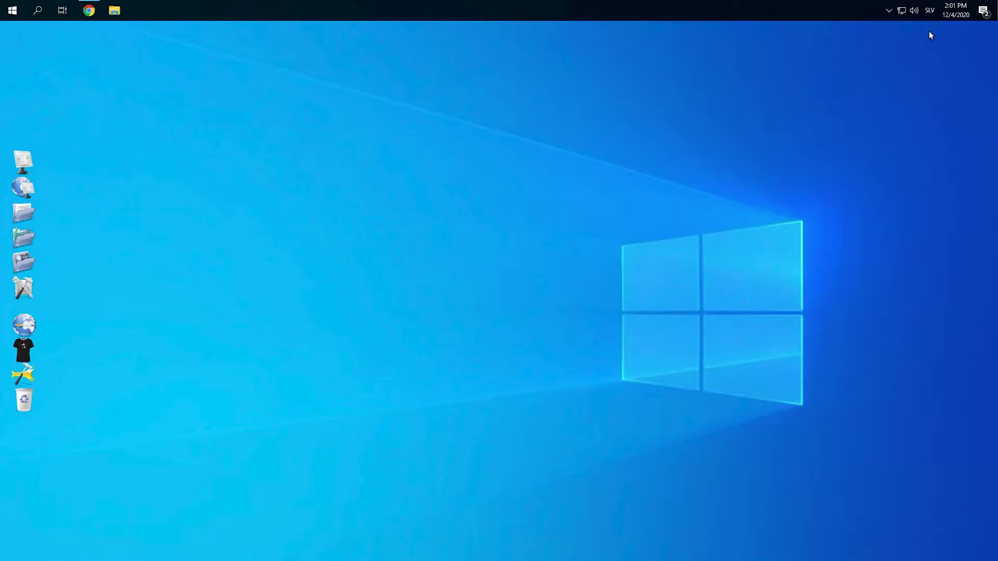
pyautogui.moveTo(882, 17); pyautogui.dragTo(883, 14)
# - Open the Downloads folder in File Explorer and extract the dark archive to the suggested folder
pyautogui.click(123, 16)
pyautogui.click(484, 218)
pyautogui.doubleClick(484, 217)
pyautogui.click(406, 218)
pyautogui.rightClick(405, 217)
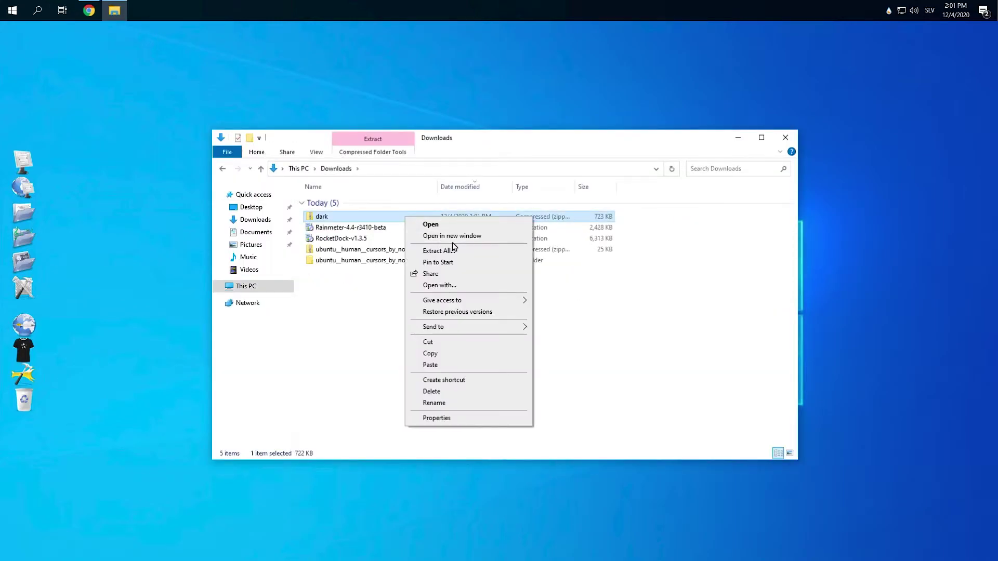
pyautogui.click(453, 251)
pyautogui.click(594, 397)
# - Run the extracted dark skin package and install the Dark skin with its included layout
pyautogui.click(410, 217)
pyautogui.doubleClick(411, 222)
pyautogui.click(537, 394)
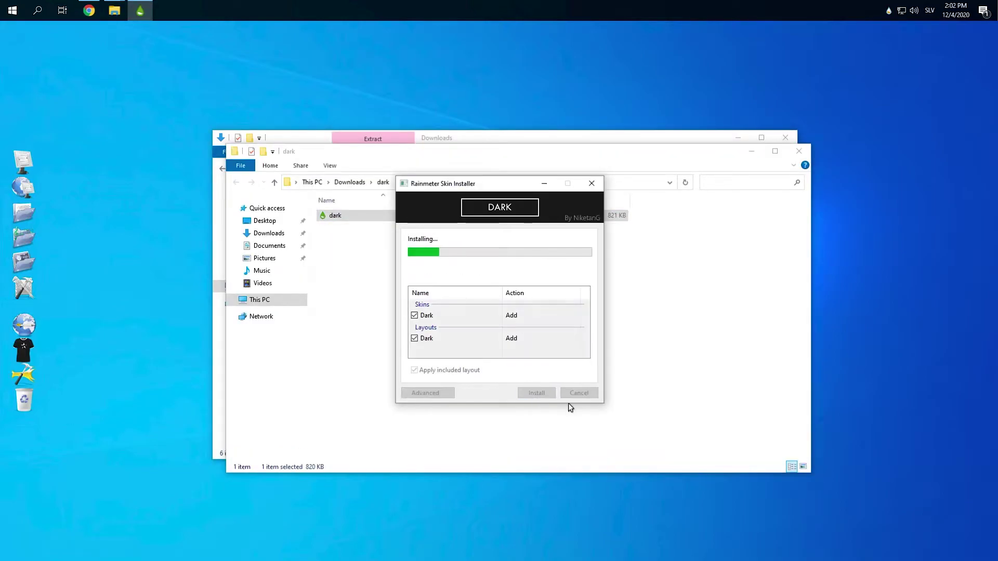
# - Close both File Explorer windows and the Dark settings skin on the desktop
pyautogui.click(799, 151)
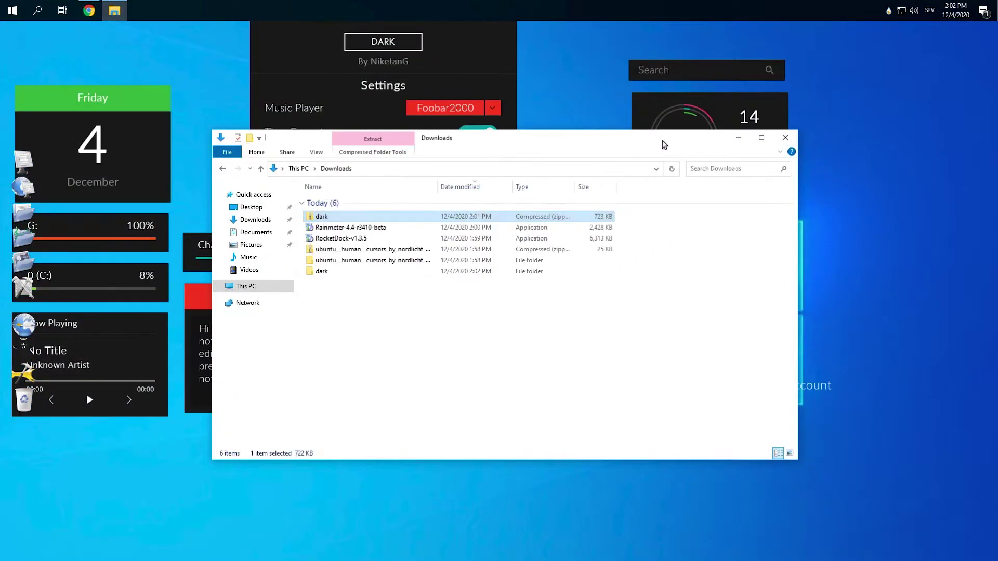
pyautogui.click(785, 137)
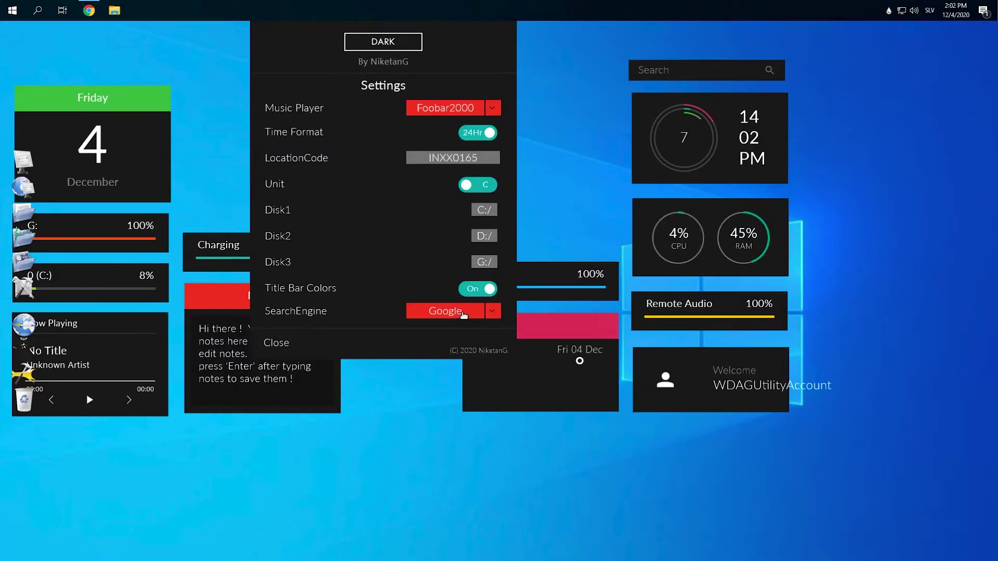
pyautogui.click(268, 344)
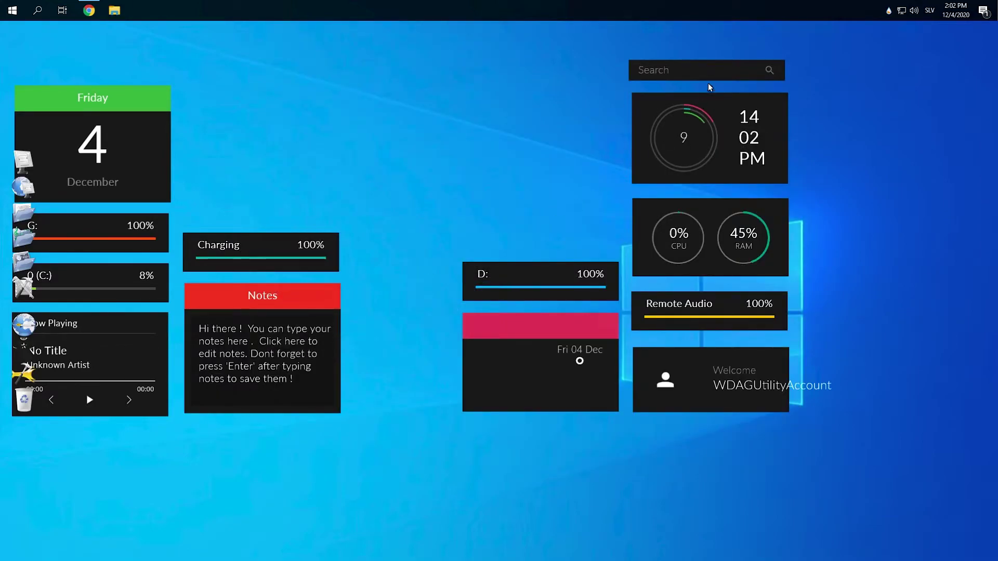
# - Unload the Search skin and stack the clock, CPU/RAM and Remote Audio skins along the desktop's upper-right edge
pyautogui.rightClick(717, 67)
pyautogui.click(749, 207)
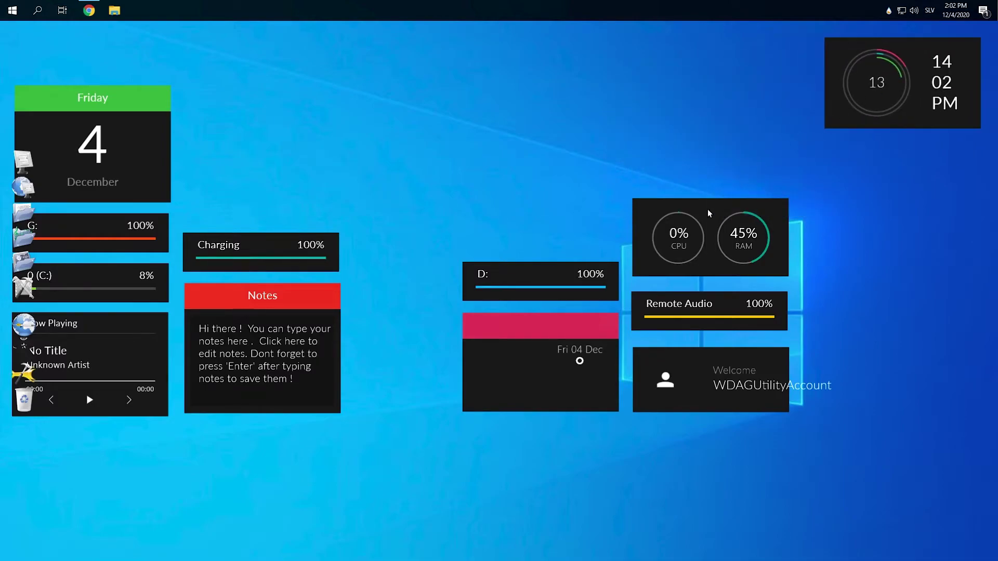
pyautogui.moveTo(712, 211); pyautogui.dragTo(902, 155)
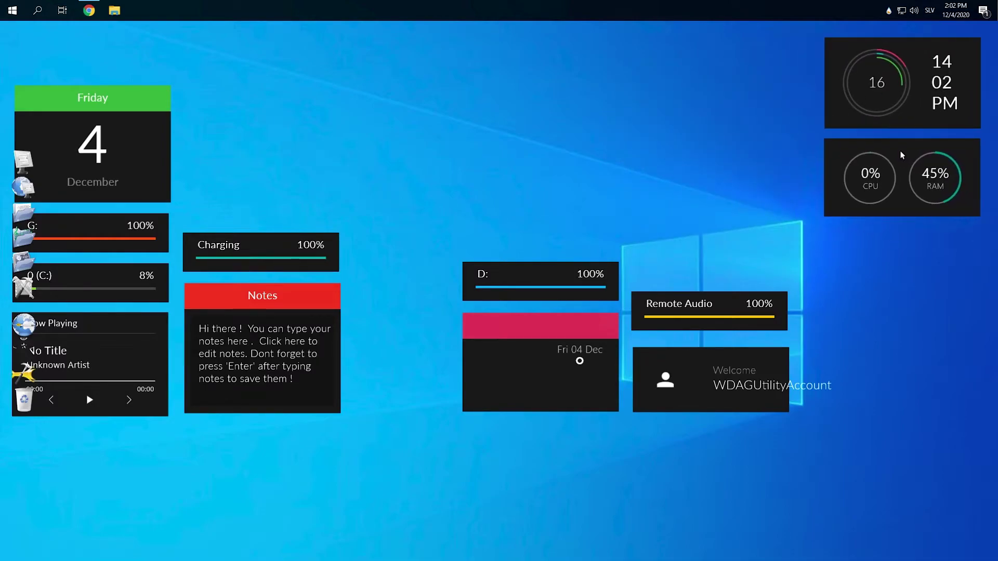
pyautogui.moveTo(715, 285); pyautogui.dragTo(907, 230)
# - Unload the Welcome user tile, weather and calendar skins from the desktop
pyautogui.rightClick(723, 369)
pyautogui.click(784, 512)
pyautogui.rightClick(596, 331)
pyautogui.click(630, 473)
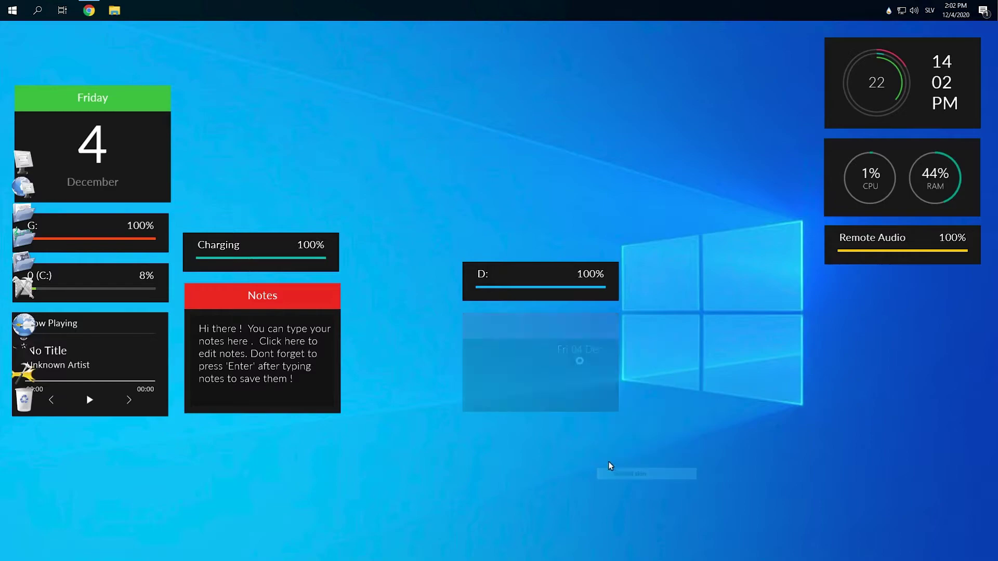
pyautogui.rightClick(138, 112)
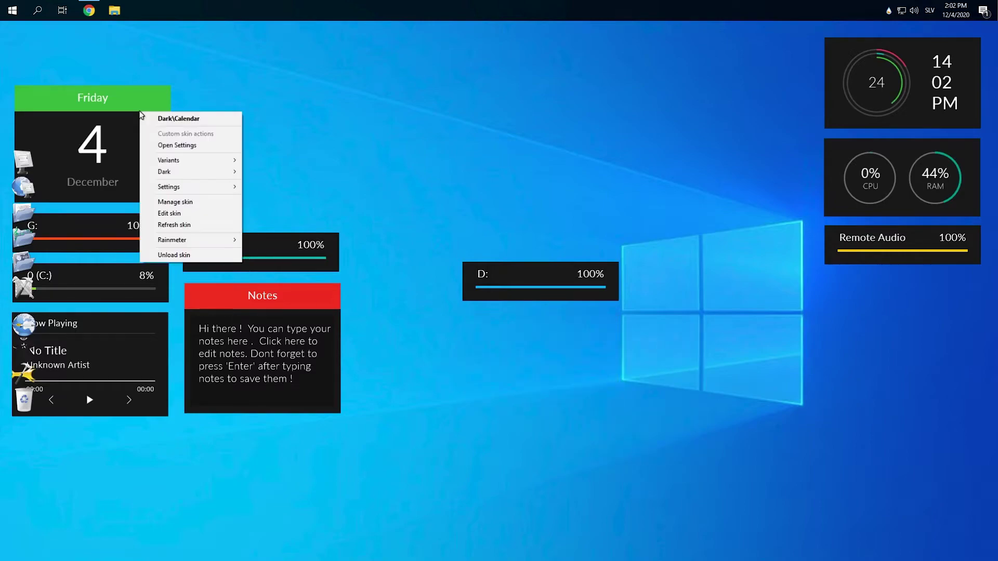
pyautogui.click(166, 258)
# - Stack the D:, G: and C: disk skins, in that order, below the Remote Audio skin
pyautogui.moveTo(524, 281); pyautogui.dragTo(872, 289)
pyautogui.moveTo(151, 229); pyautogui.dragTo(965, 333)
pyautogui.moveTo(133, 279); pyautogui.dragTo(930, 381)
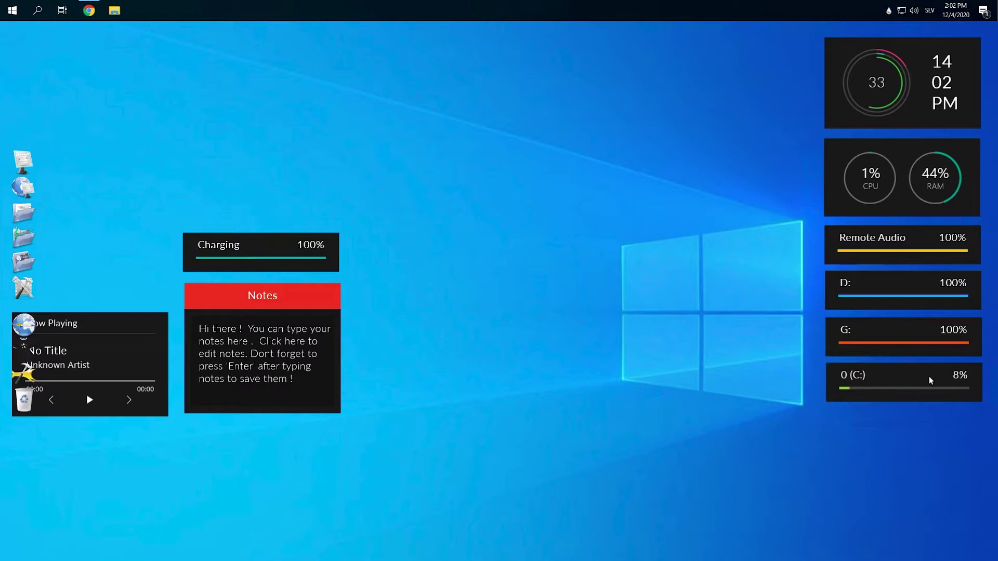
# - Unload the Charging battery, Notes and Music Player skins from the desktop
pyautogui.rightClick(284, 242)
pyautogui.click(341, 387)
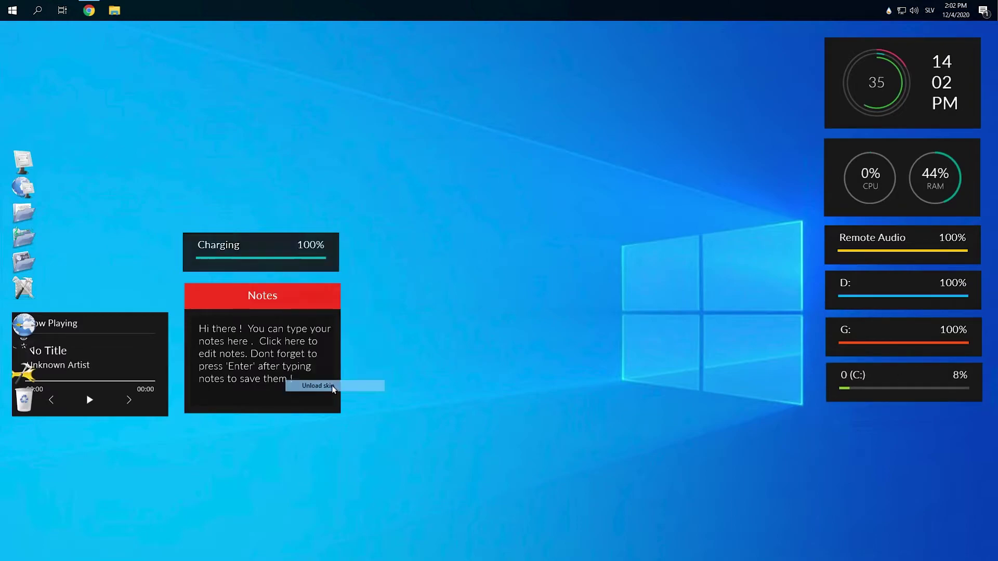
pyautogui.rightClick(275, 300)
pyautogui.click(327, 442)
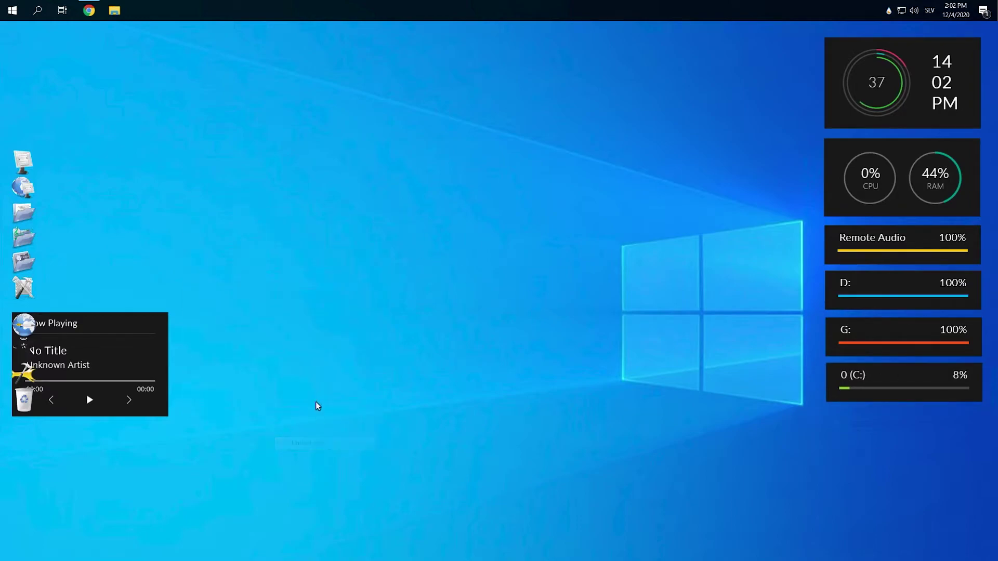
pyautogui.rightClick(158, 320)
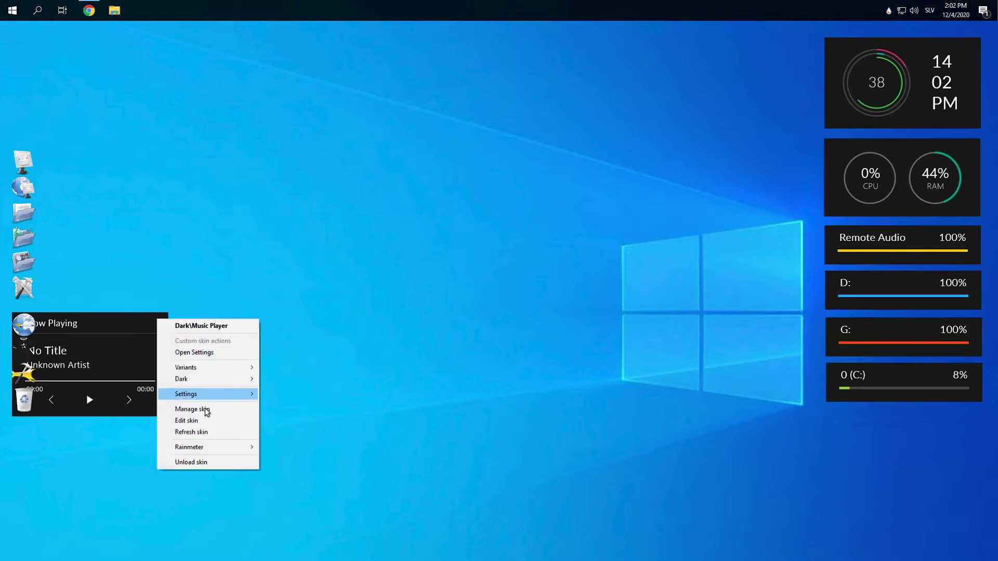
pyautogui.click(212, 463)
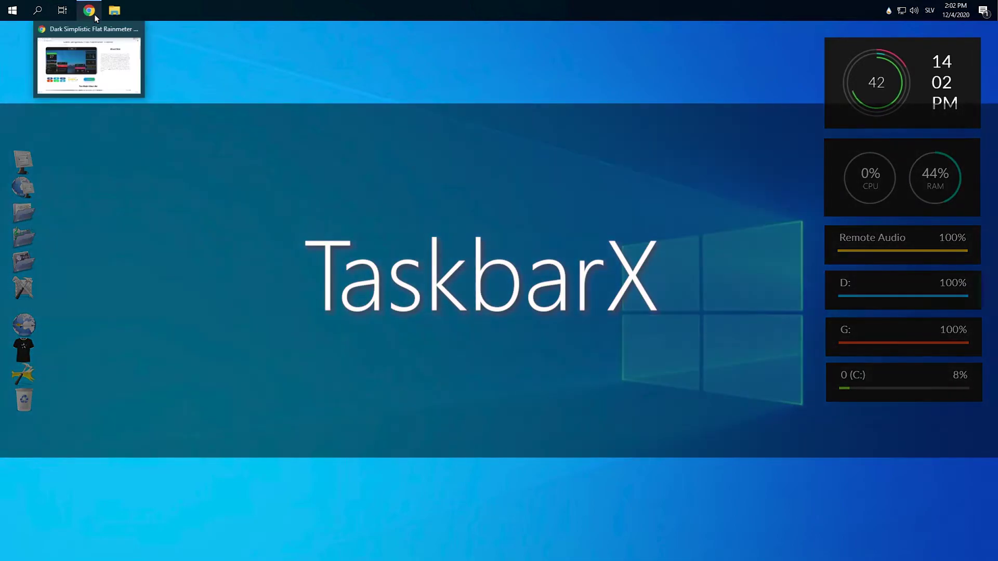
# - Return to Chrome, search for "taskbar x" and open the TaskbarX website
pyautogui.click(94, 14)
pyautogui.click(213, 52)
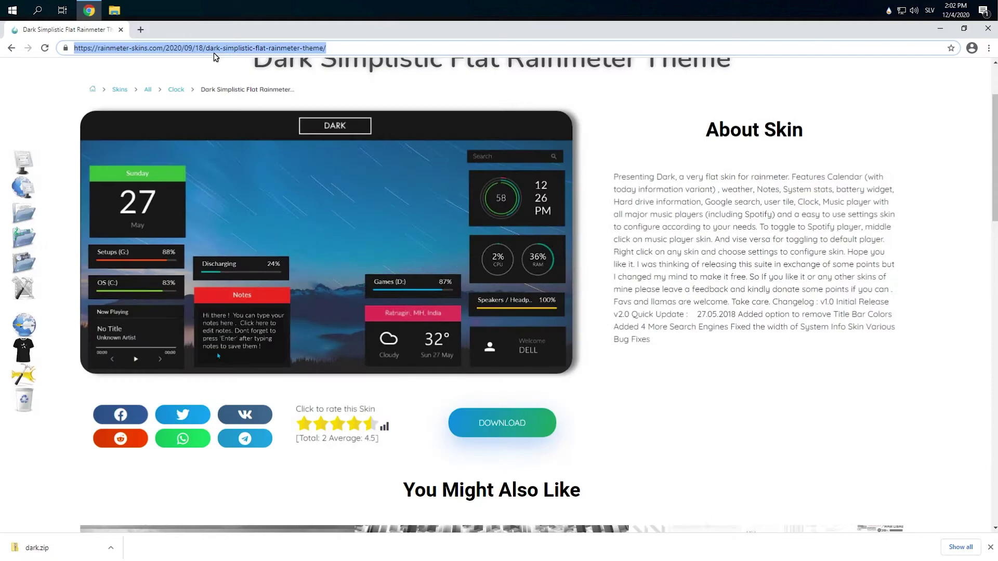
pyautogui.write('taskbar ')
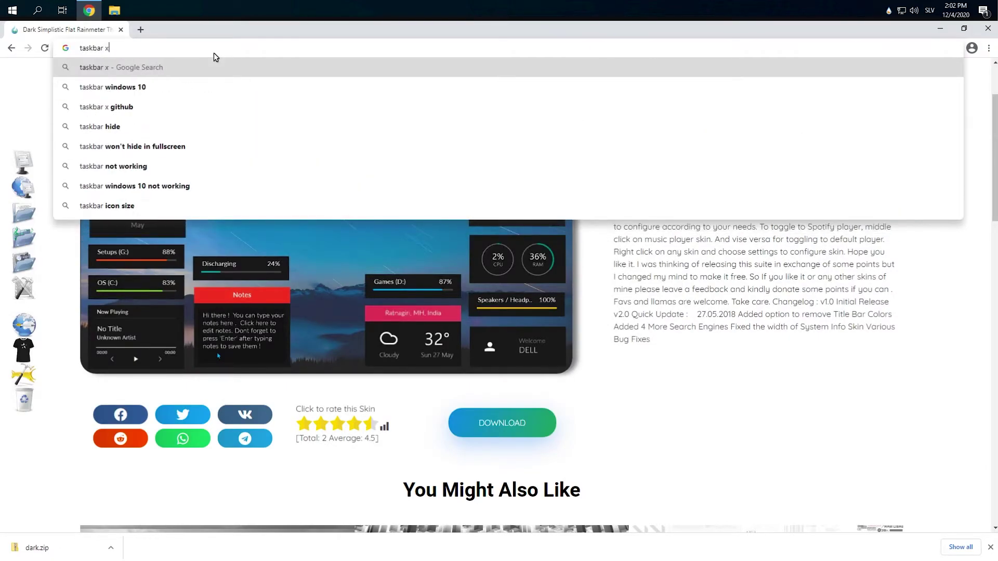
pyautogui.write('x')
pyautogui.press('Return')
pyautogui.click(224, 166)
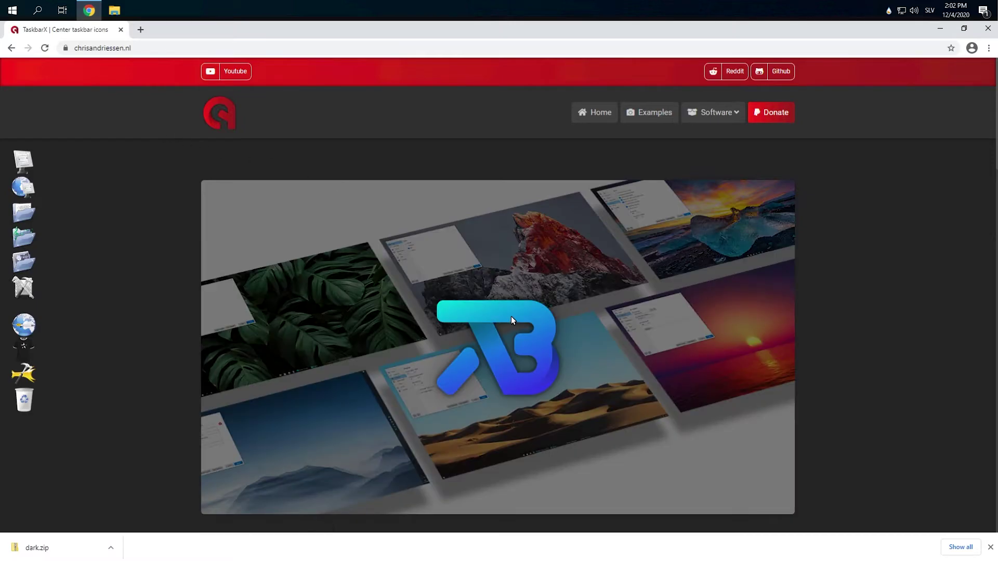
# - Go to TaskbarX's GitHub releases and download TaskbarX_1.6.3.0_x64.zip
pyautogui.scroll(-4, 511, 316)
pyautogui.scroll(-4, 511, 316)
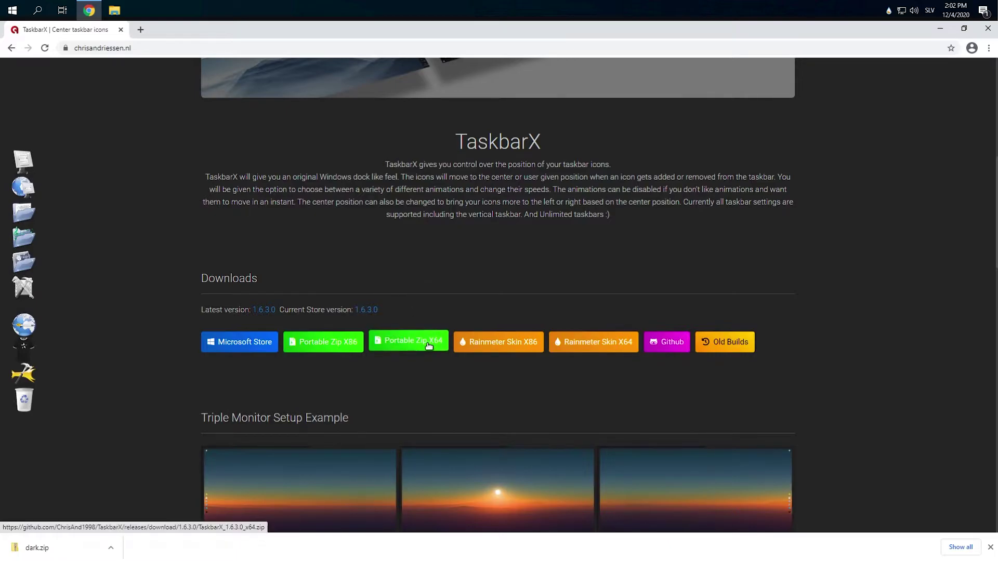
pyautogui.click(658, 345)
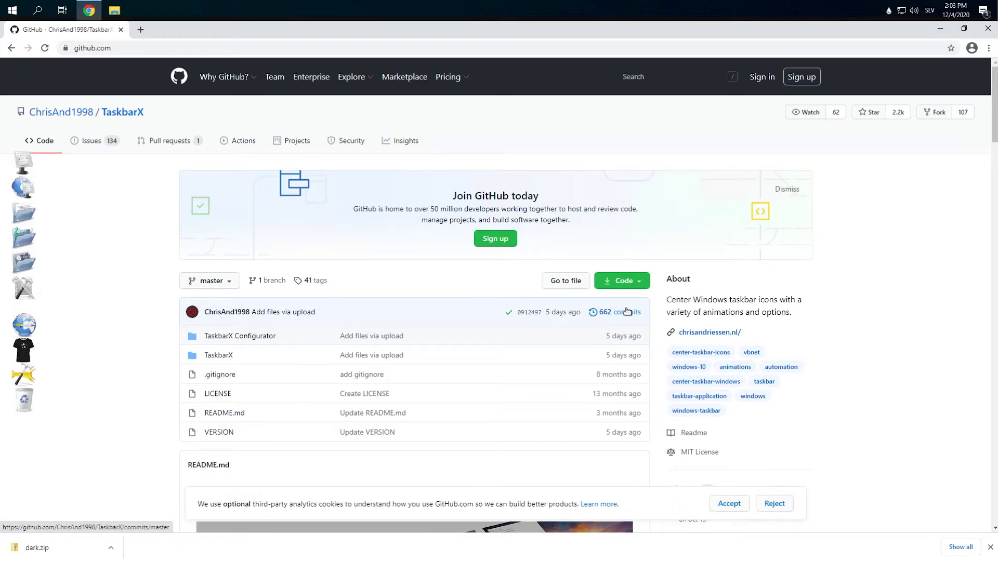
pyautogui.scroll(-2, 628, 310)
pyautogui.click(686, 434)
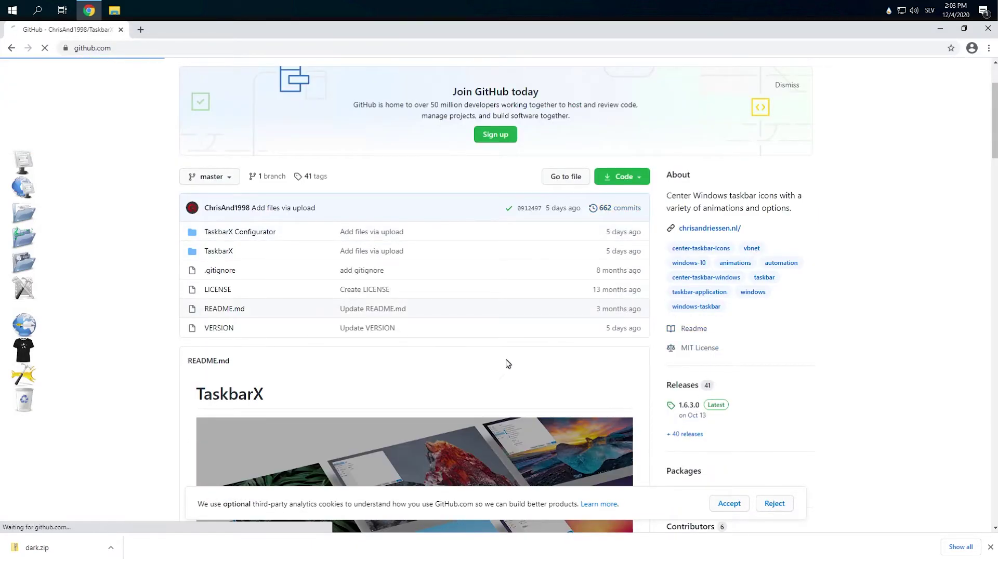
pyautogui.scroll(-2, 368, 350)
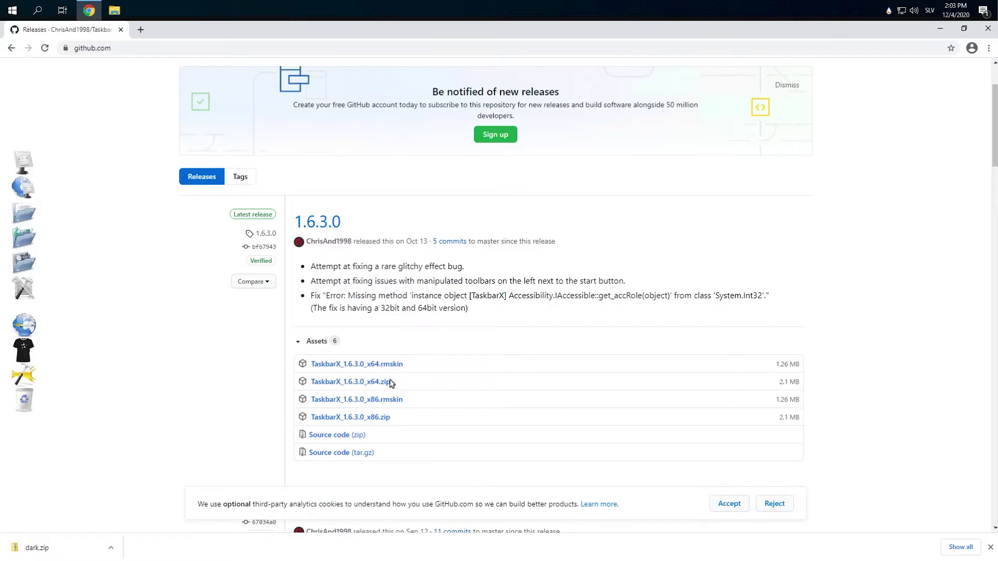
pyautogui.click(381, 383)
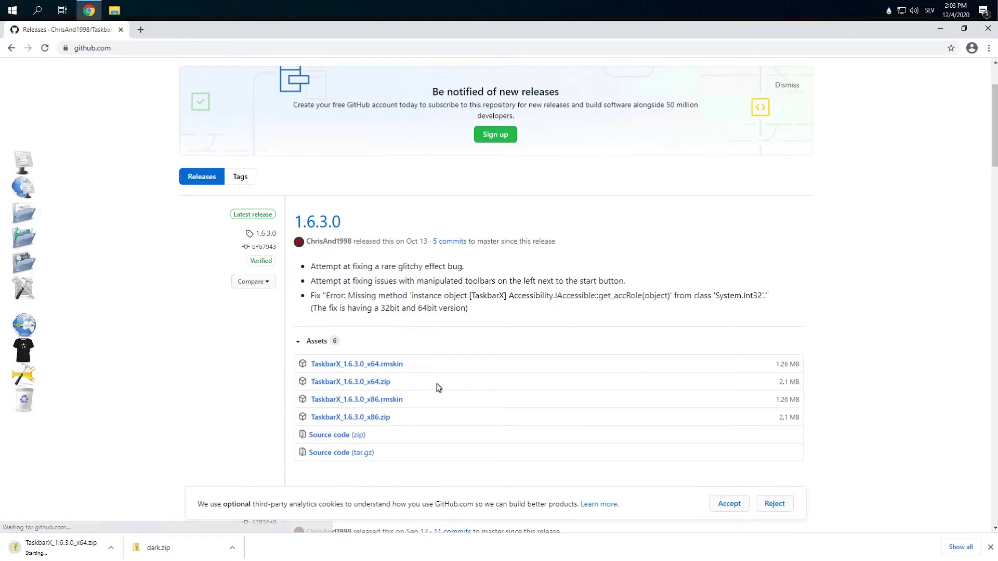
# - Show the downloaded TaskbarX archive in its folder and extract all its files to the suggested location
pyautogui.rightClick(62, 547)
pyautogui.click(89, 528)
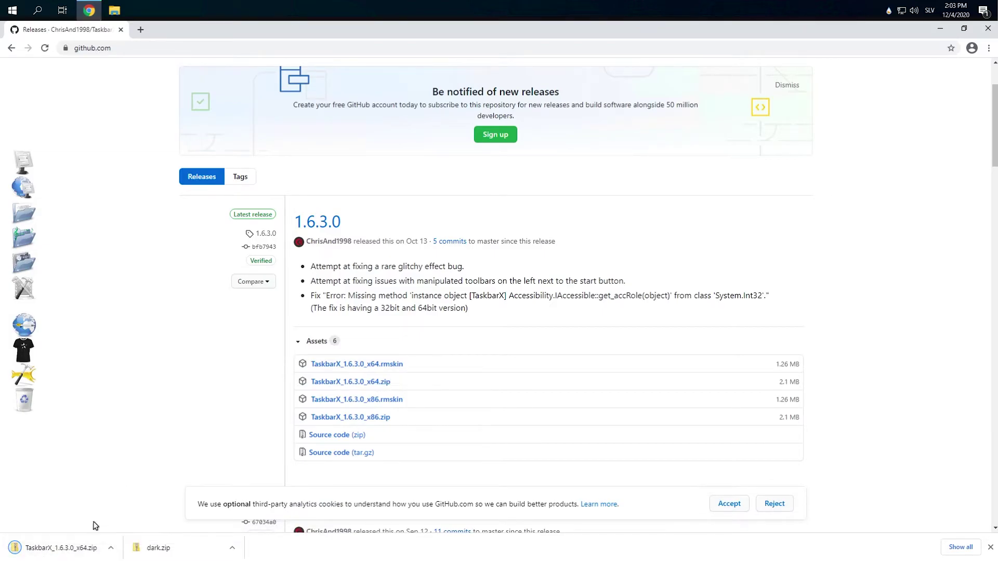
pyautogui.click(373, 152)
pyautogui.click(380, 174)
pyautogui.click(594, 397)
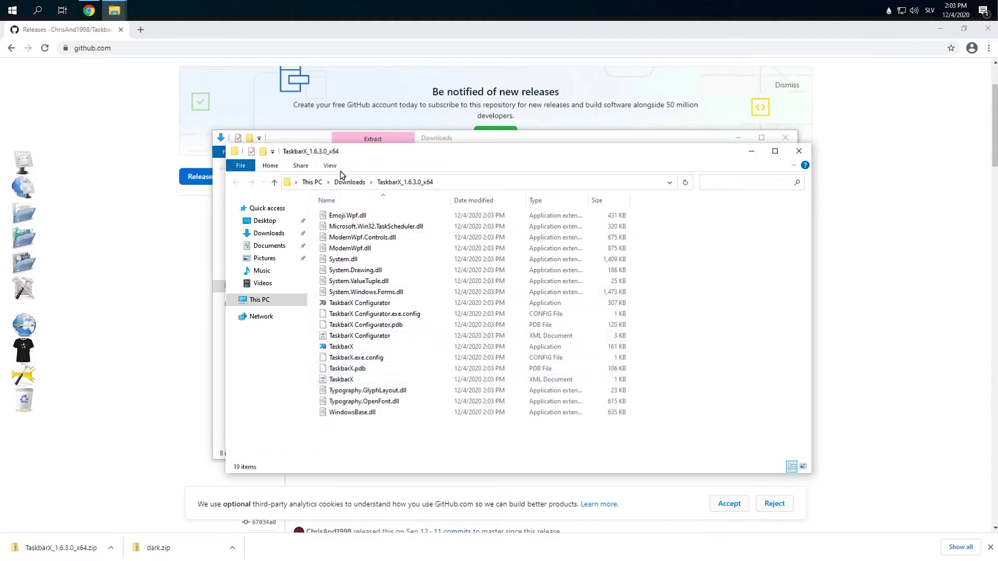
# - Launch TaskbarX Configurator and TaskbarX from the extracted folder, allowing both to run despite the SmartScreen warning
pyautogui.click(368, 303)
pyautogui.doubleClick(368, 304)
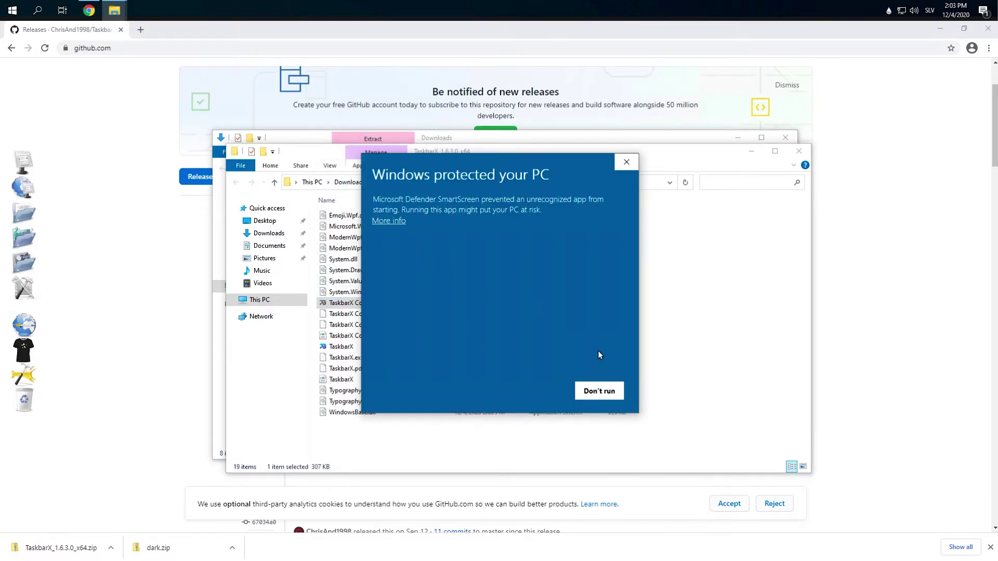
pyautogui.click(398, 223)
pyautogui.click(536, 391)
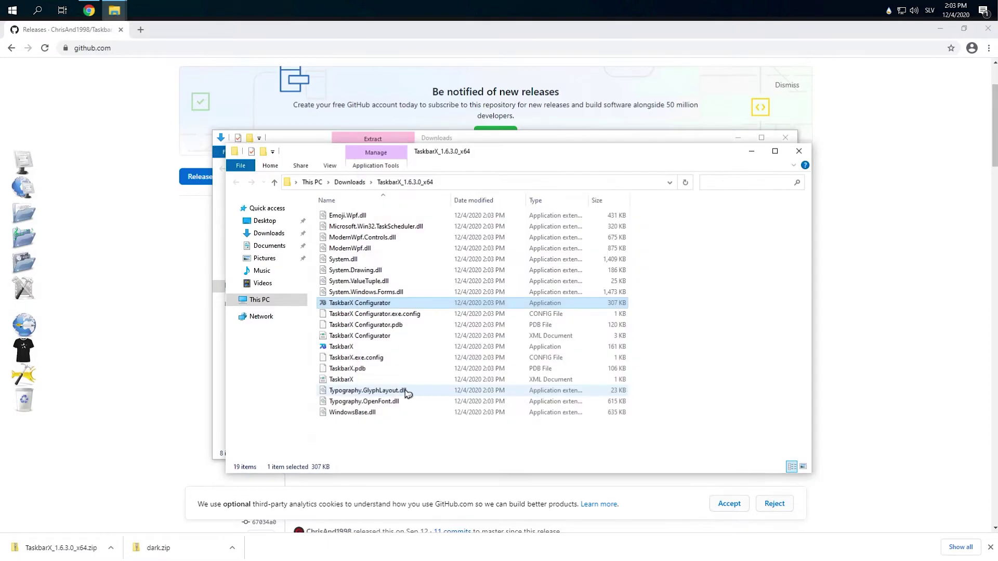
pyautogui.doubleClick(343, 347)
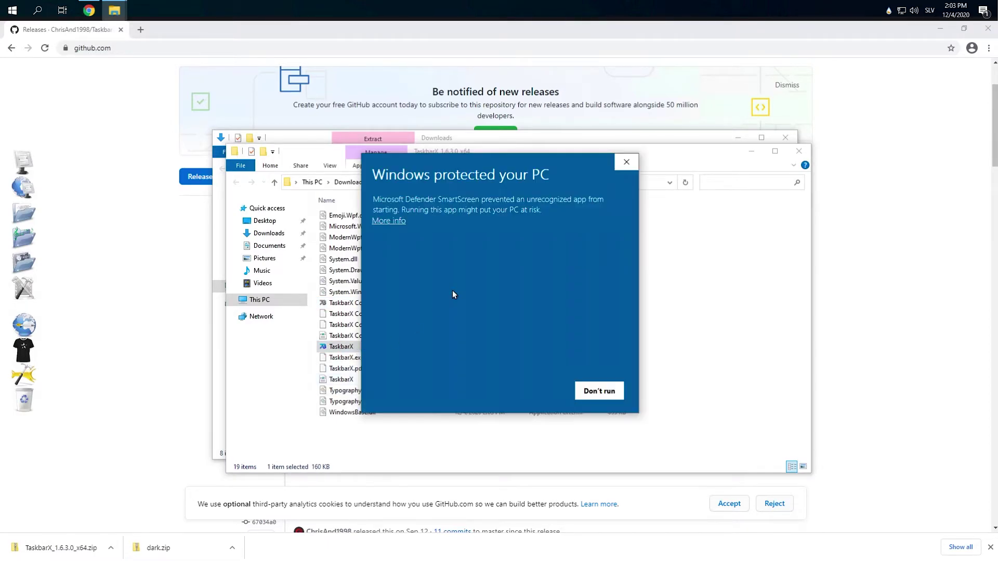
pyautogui.click(395, 221)
pyautogui.click(535, 391)
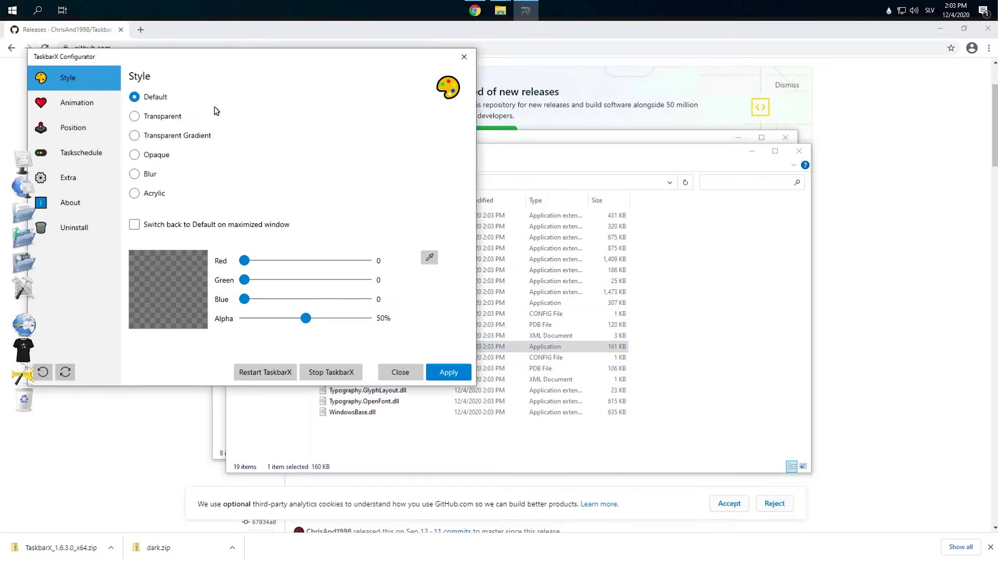
# - Apply the Transparent taskbar style, and close TaskbarX Configurator and both File Explorer windows
pyautogui.click(439, 367)
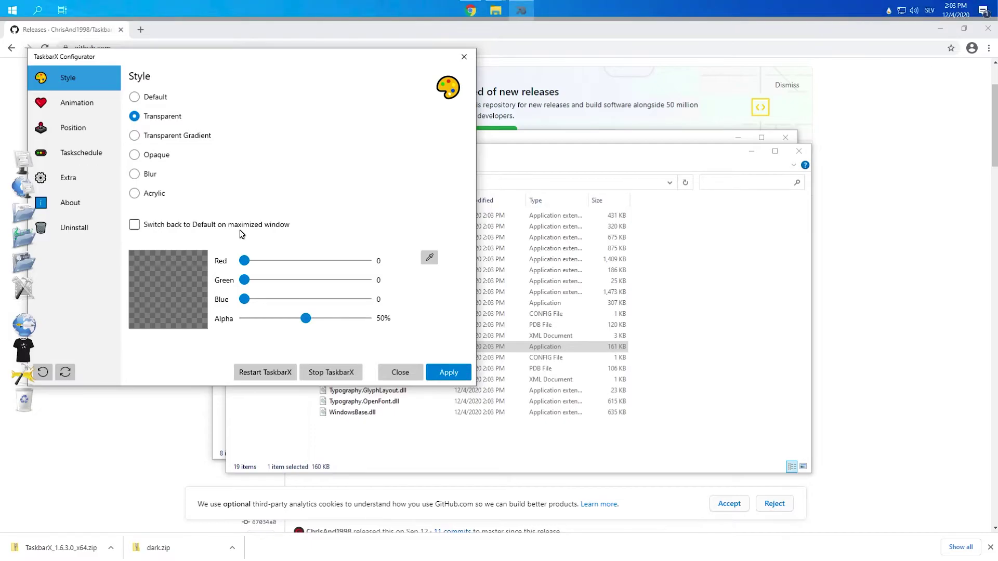
pyautogui.click(465, 57)
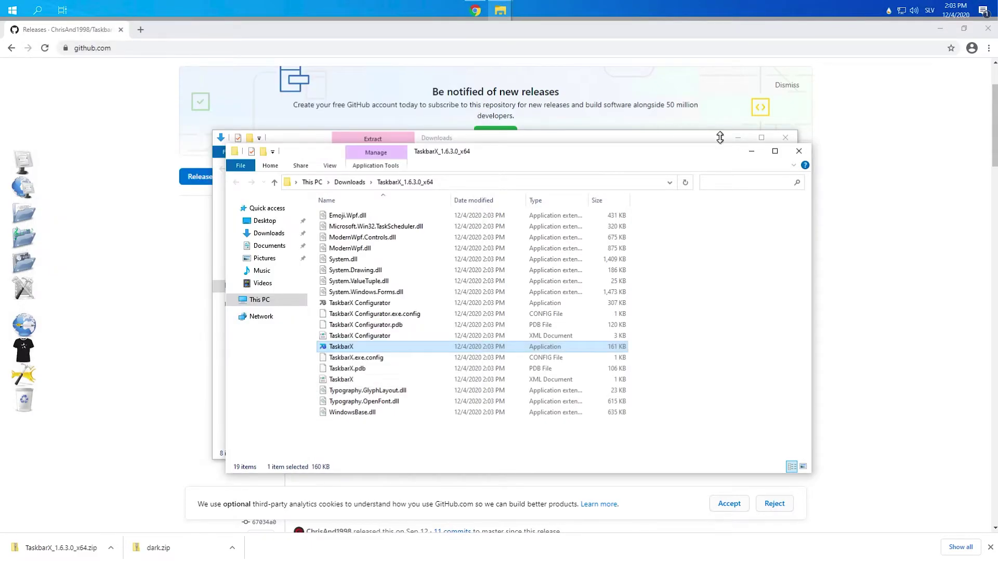
pyautogui.click(798, 152)
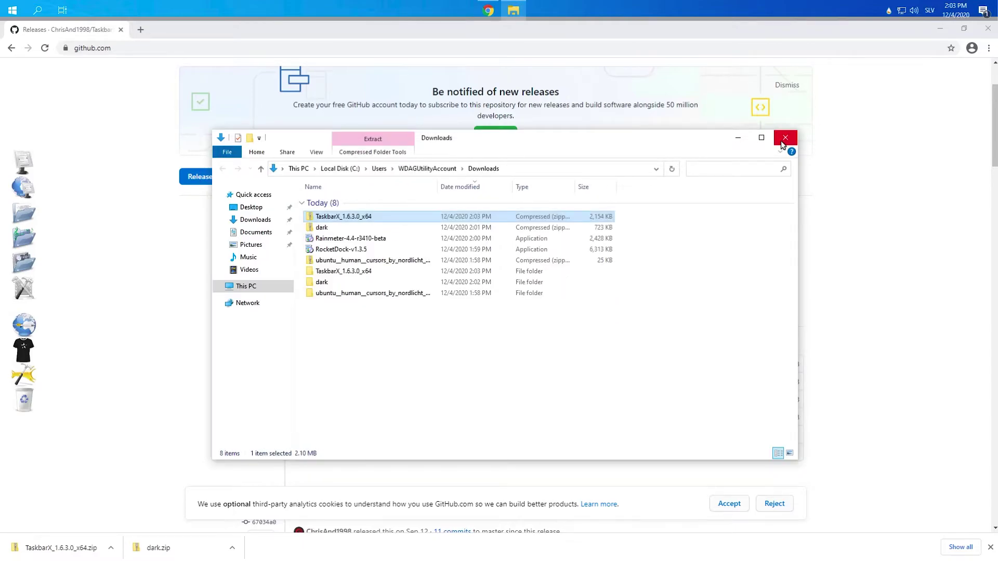
pyautogui.click(783, 143)
# - Search Google for "devianart windows icons" and open DeviantArt's iconpack art page from the results
pyautogui.click(423, 54)
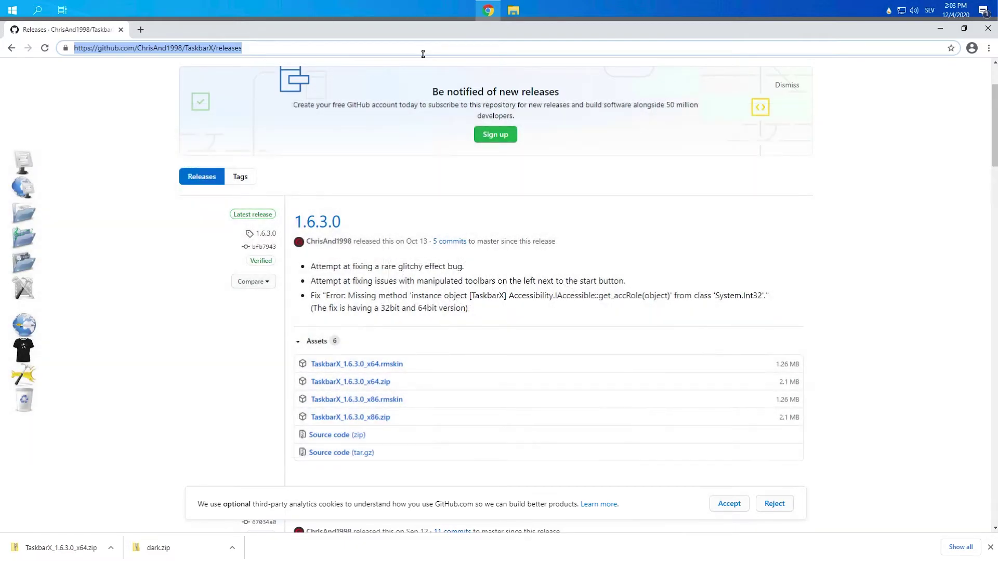
pyautogui.write('devianart ')
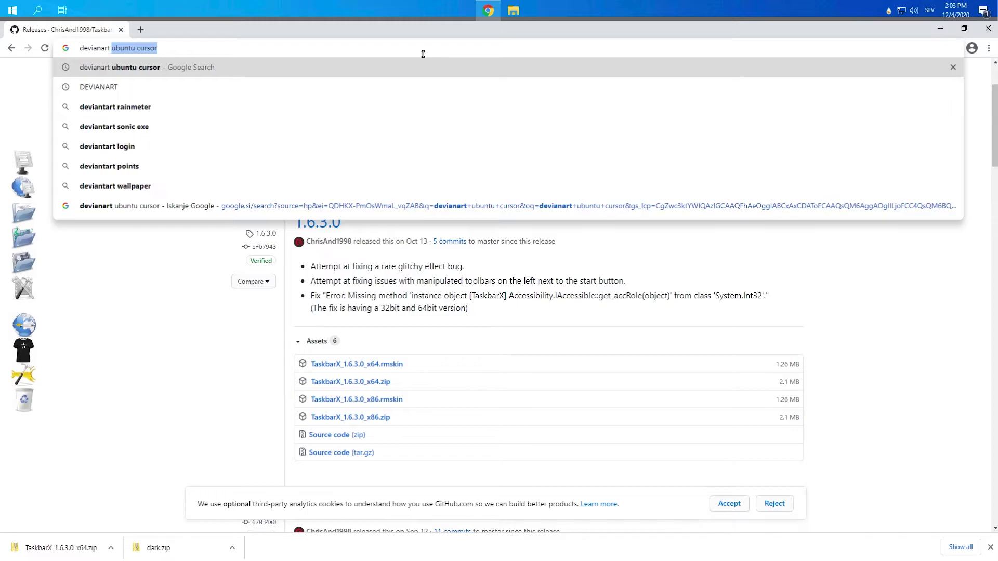
pyautogui.write('windows icons')
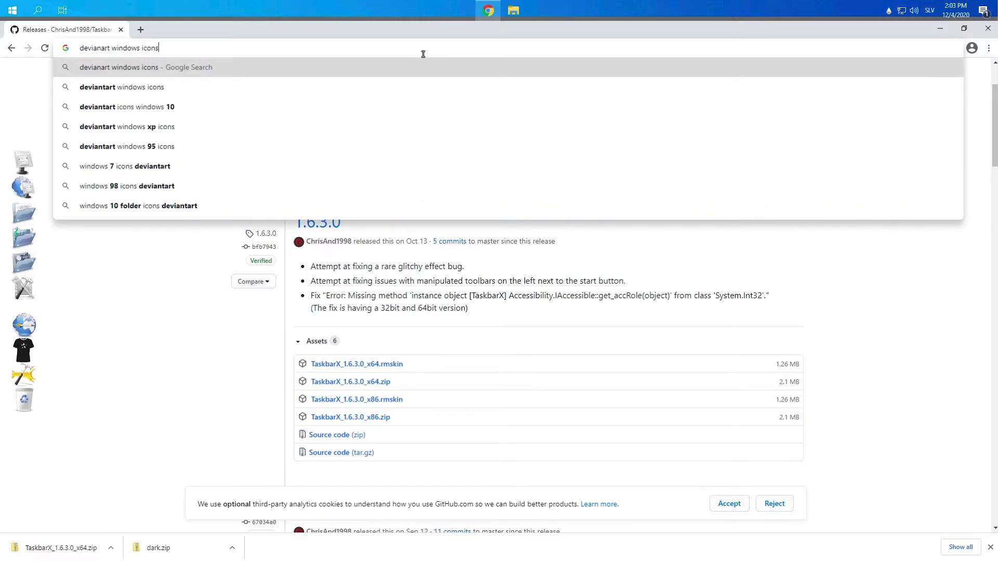
pyautogui.press('Return')
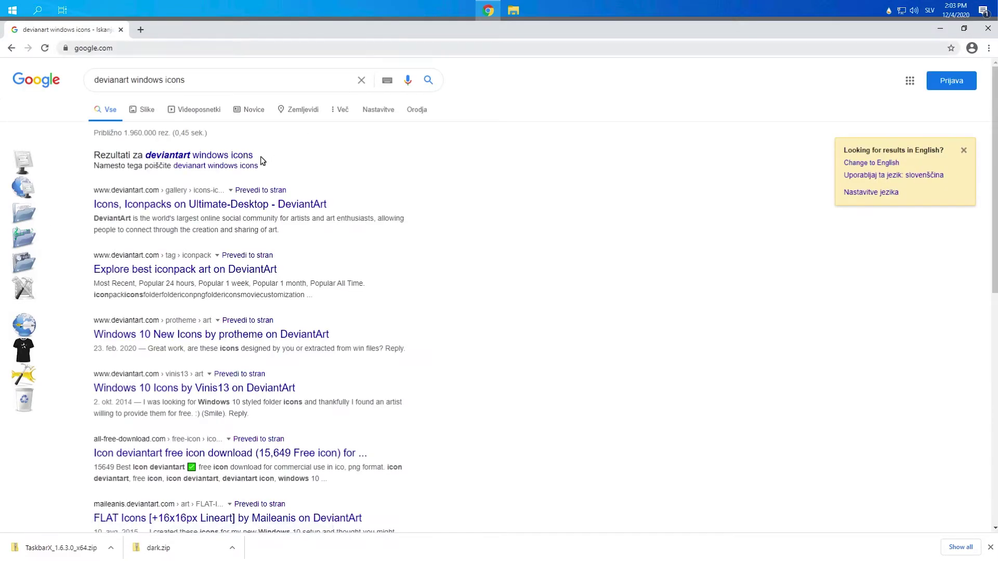
pyautogui.click(182, 274)
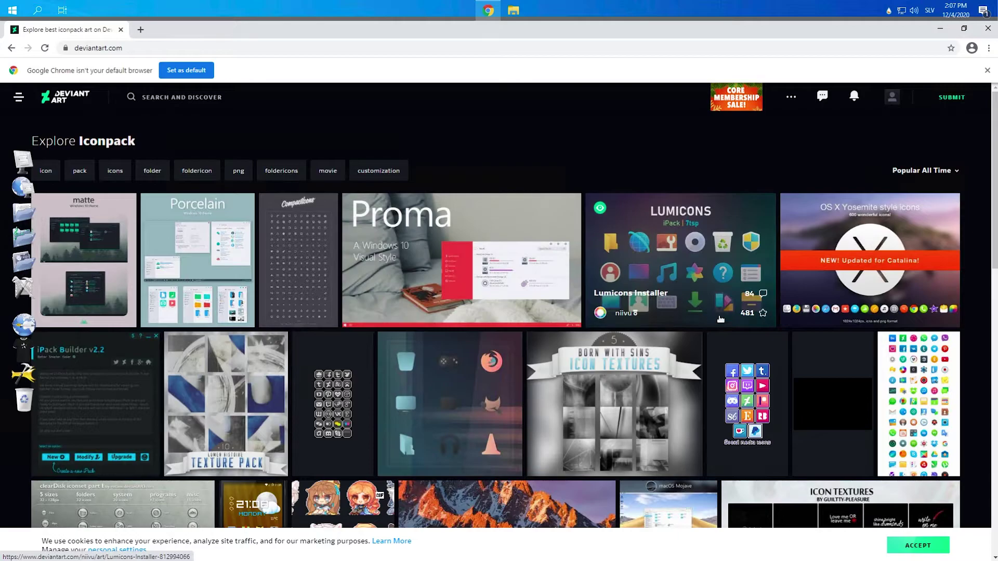
# - Open the Malismus 2.0 icon pack from the iconpack gallery and download its archive
pyautogui.scroll(-3, 734, 328)
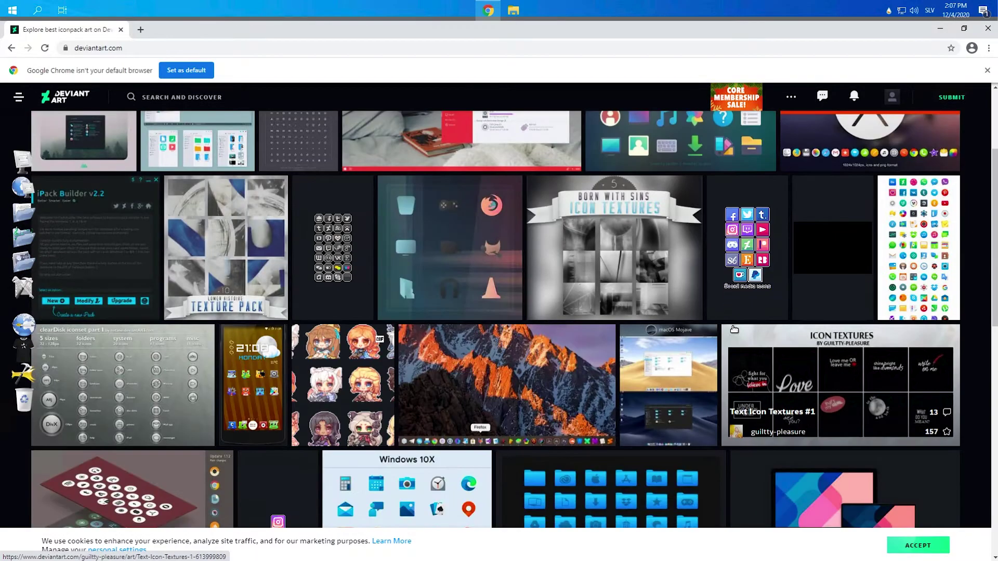
pyautogui.click(474, 256)
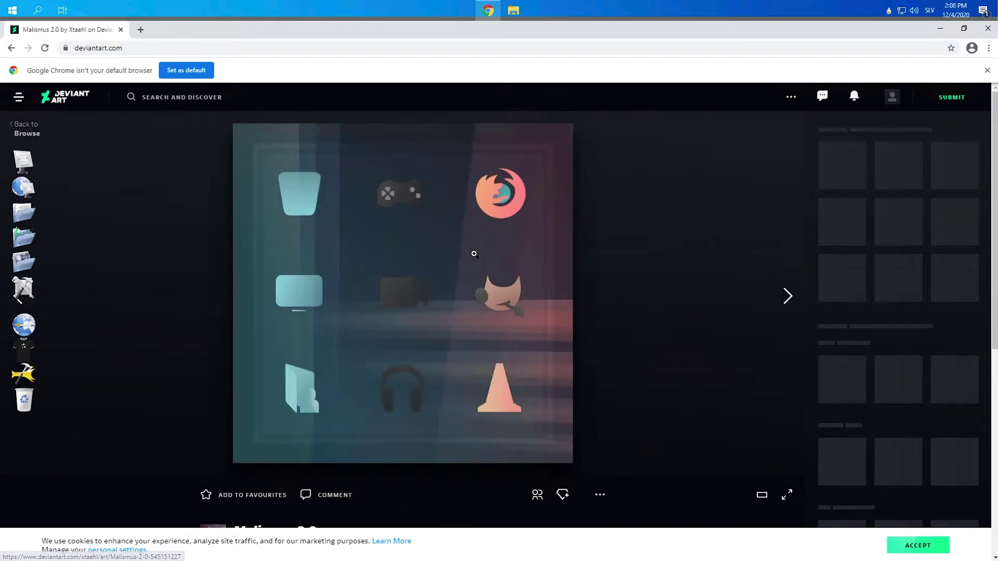
pyautogui.scroll(-2, 475, 257)
pyautogui.click(575, 392)
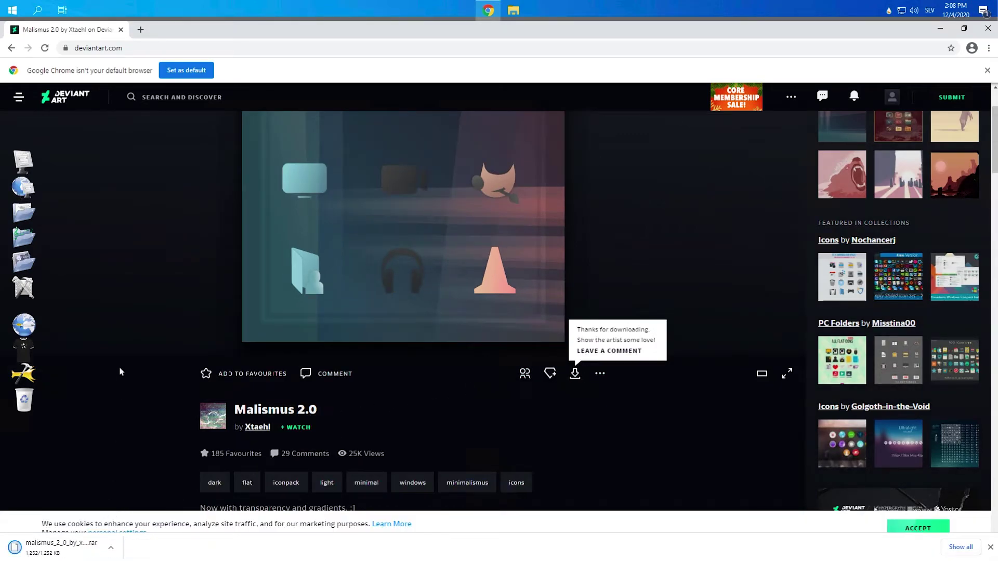
# - Search the web for WinRAR, go to win-rar.com and download the winrar-x64-591.exe installer
pyautogui.click(184, 48)
pyautogui.write('windrar')
pyautogui.press('Return')
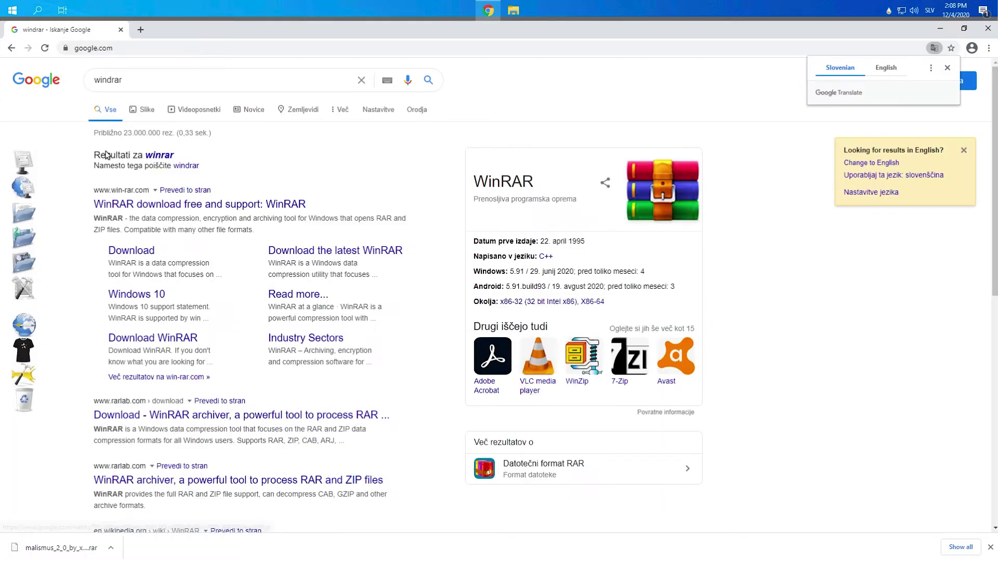
pyautogui.click(166, 205)
pyautogui.click(676, 260)
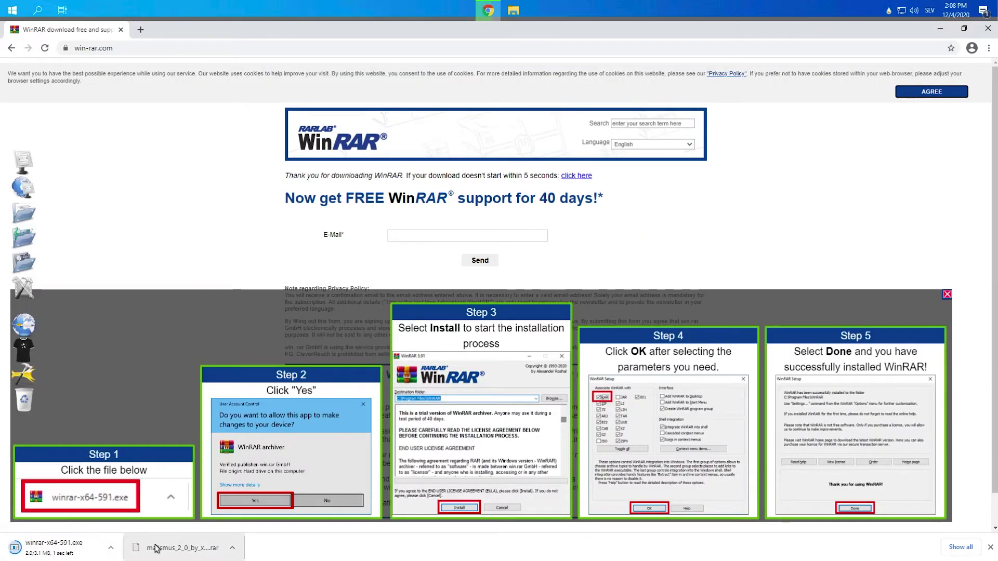
# - Run the WinRAR installer, install to C:\Program Files\WinRAR, accept the default associations and finish the setup
pyautogui.click(52, 547)
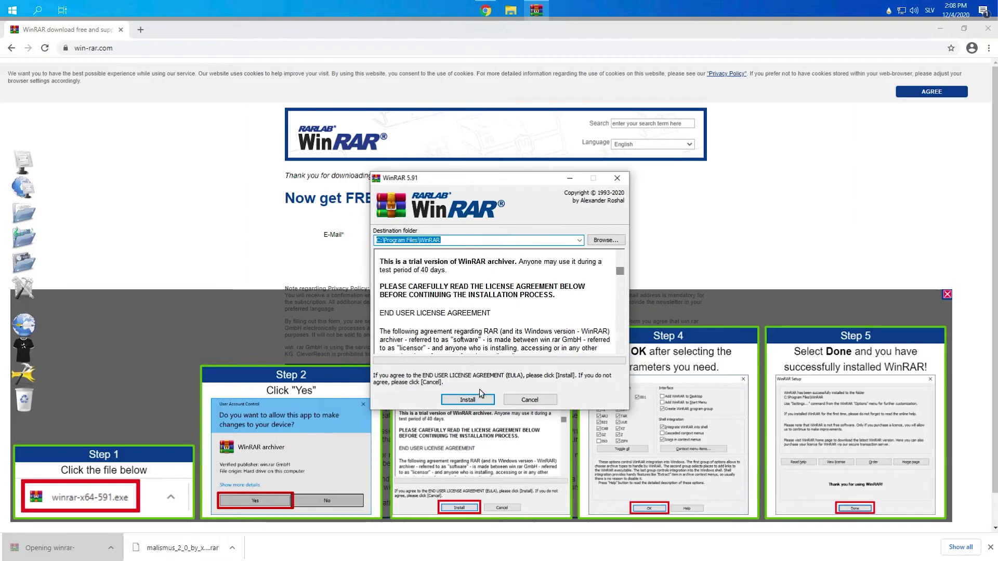
pyautogui.click(467, 400)
pyautogui.click(478, 395)
pyautogui.click(478, 395)
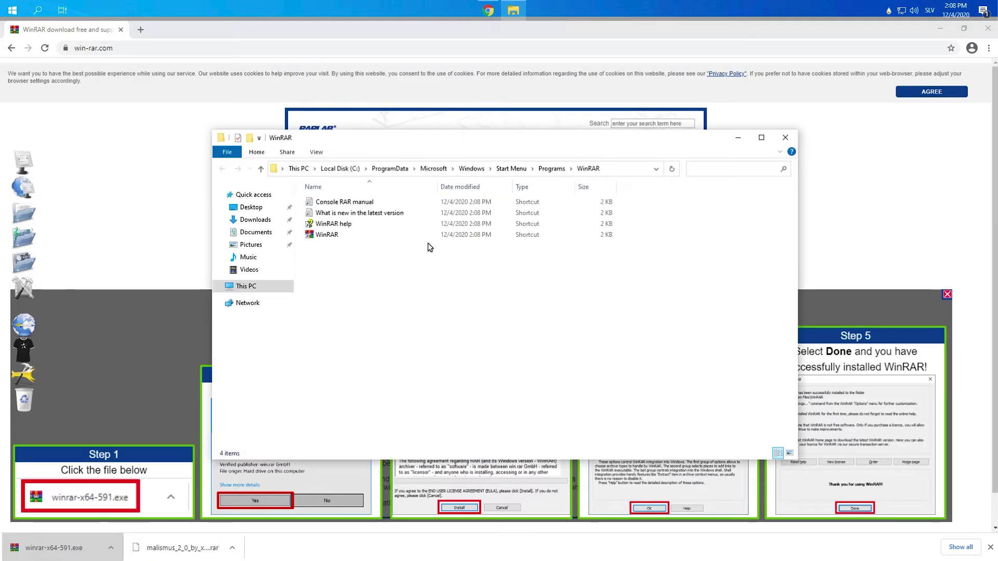
# - Show the downloaded Malismus archive in its folder, extract it with WinRAR to the suggested destination and close WinRAR
pyautogui.click(232, 548)
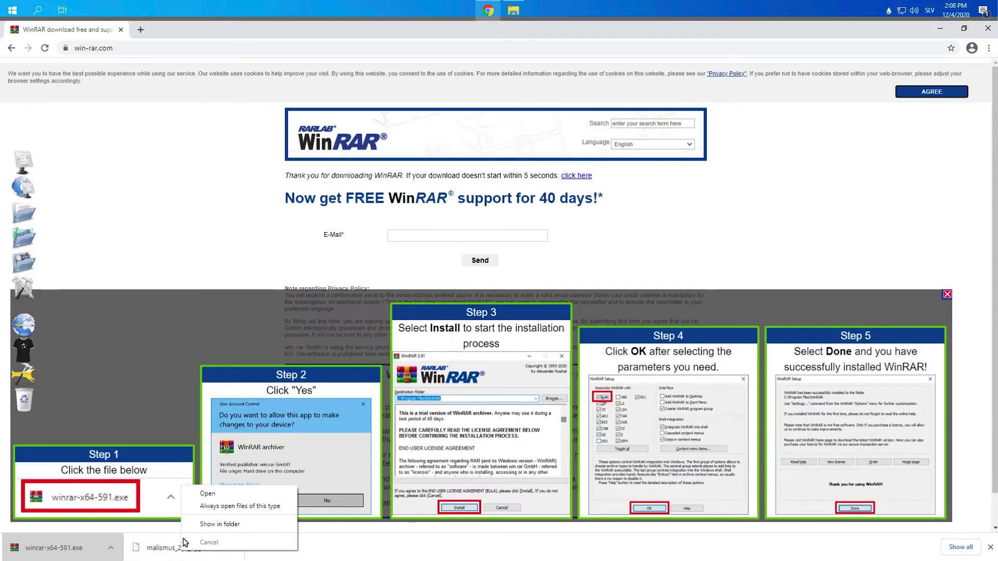
pyautogui.click(220, 509)
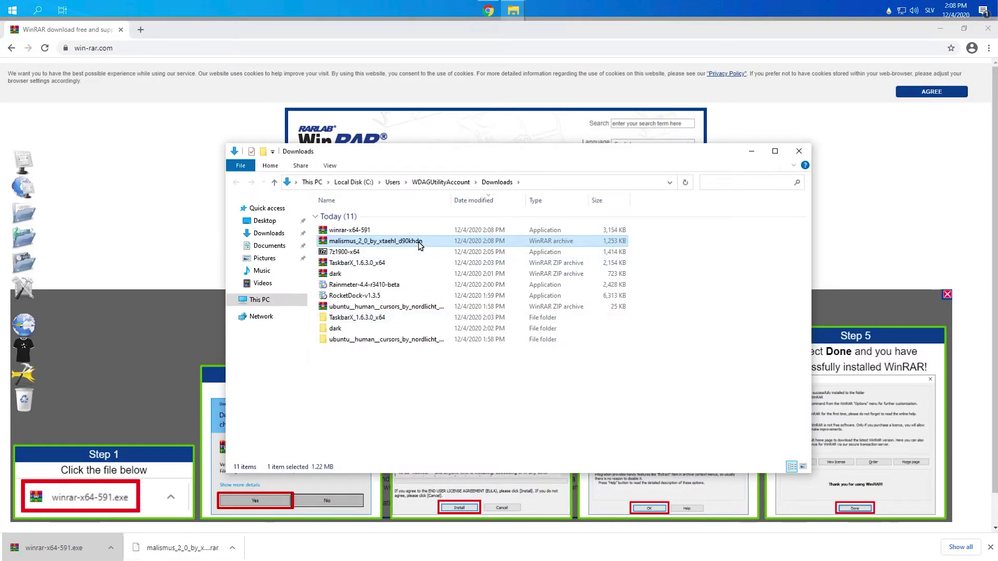
pyautogui.doubleClick(419, 242)
pyautogui.click(699, 120)
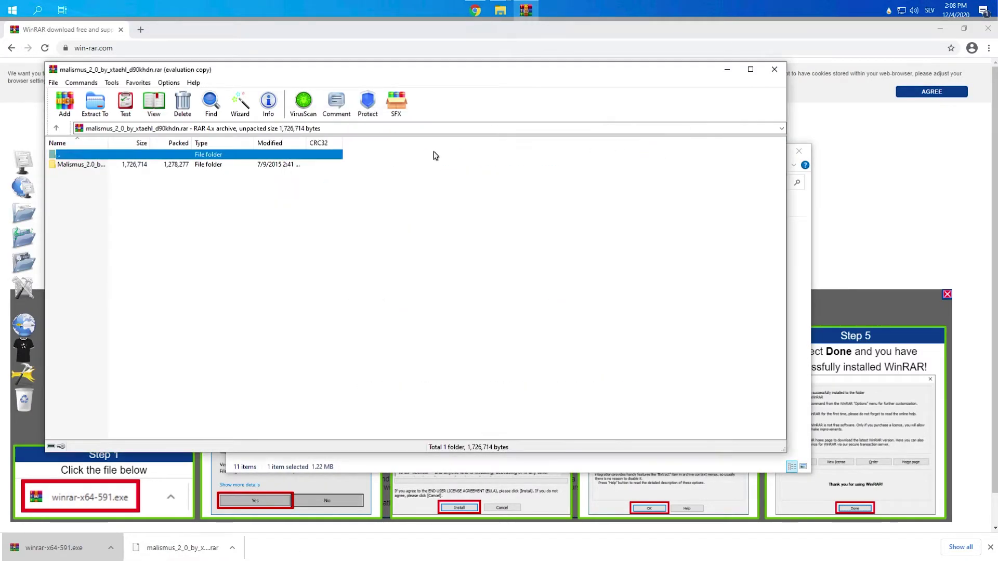
pyautogui.click(95, 104)
pyautogui.click(455, 372)
pyautogui.click(781, 74)
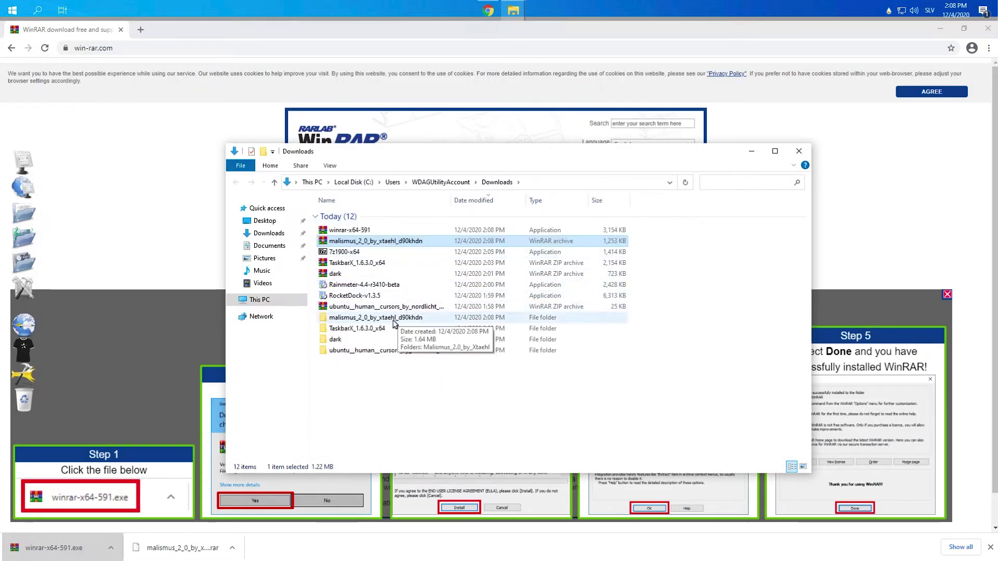
# - Examine the icons in the extracted Malismus pack's Applications, Media and System folders, and close the browser and File Explorer windows
pyautogui.doubleClick(385, 255)
pyautogui.doubleClick(363, 215)
pyautogui.doubleClick(370, 218)
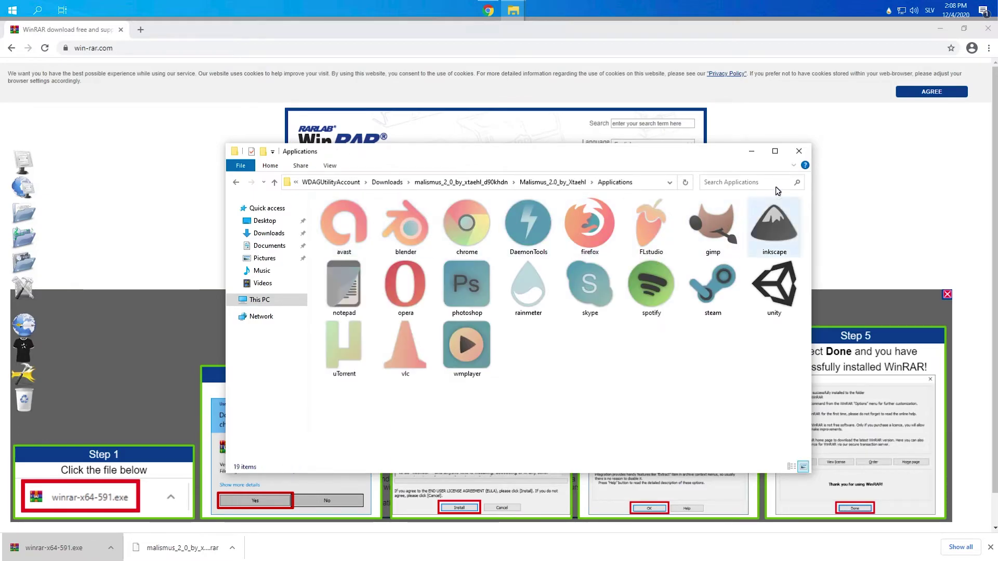
pyautogui.click(989, 29)
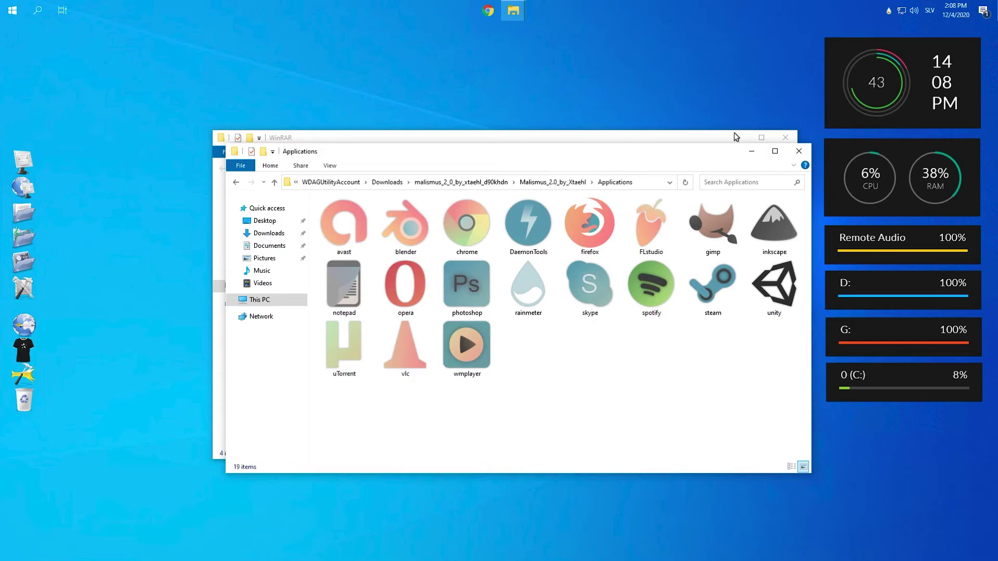
pyautogui.click(245, 184)
pyautogui.doubleClick(361, 227)
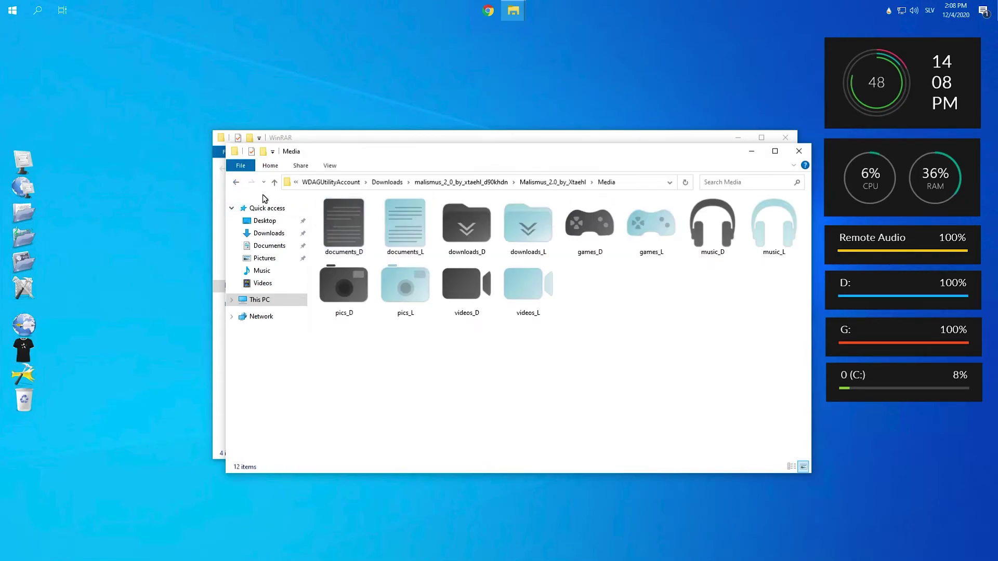
pyautogui.click(236, 182)
pyautogui.doubleClick(345, 238)
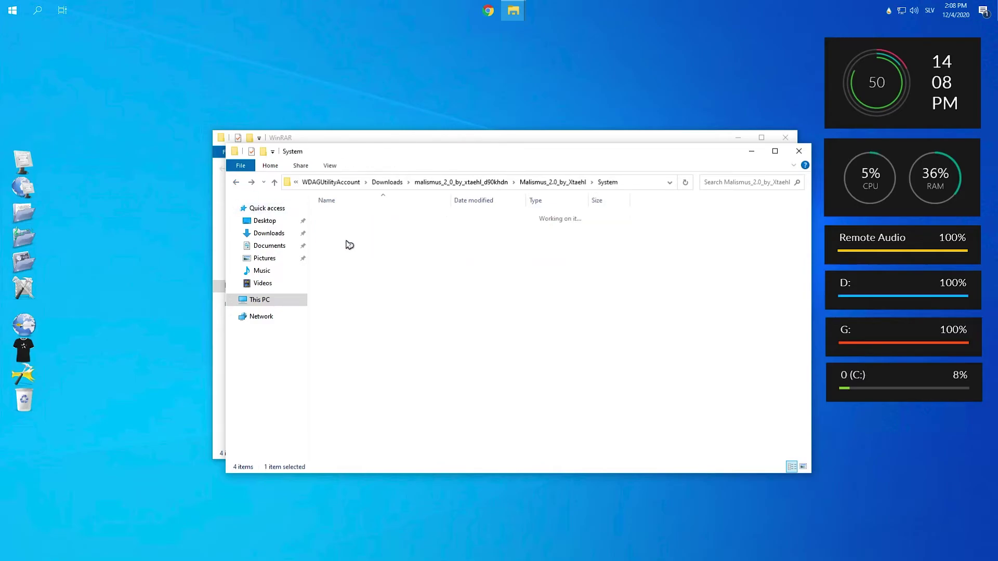
pyautogui.click(804, 152)
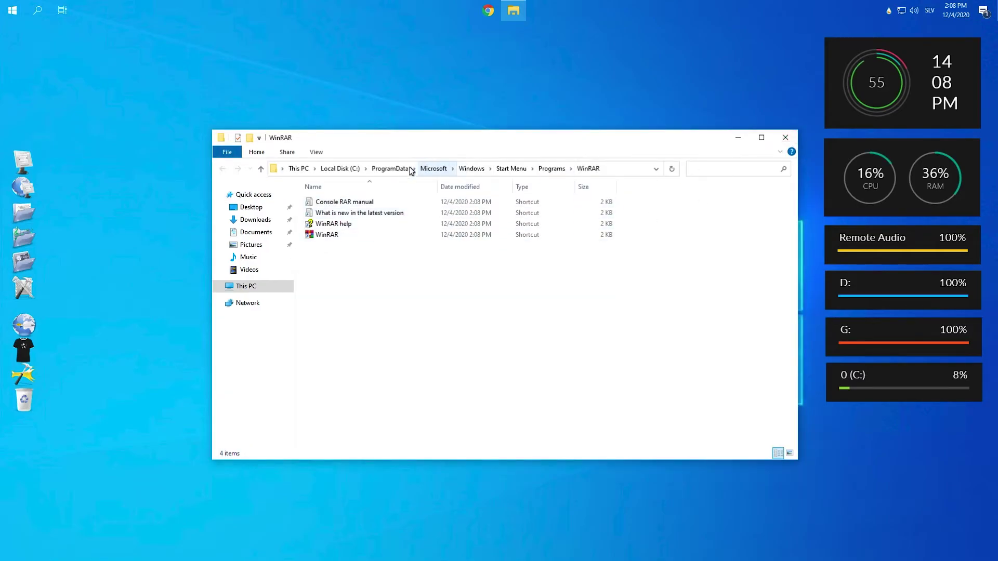
pyautogui.hotkey('alt', 'F4')
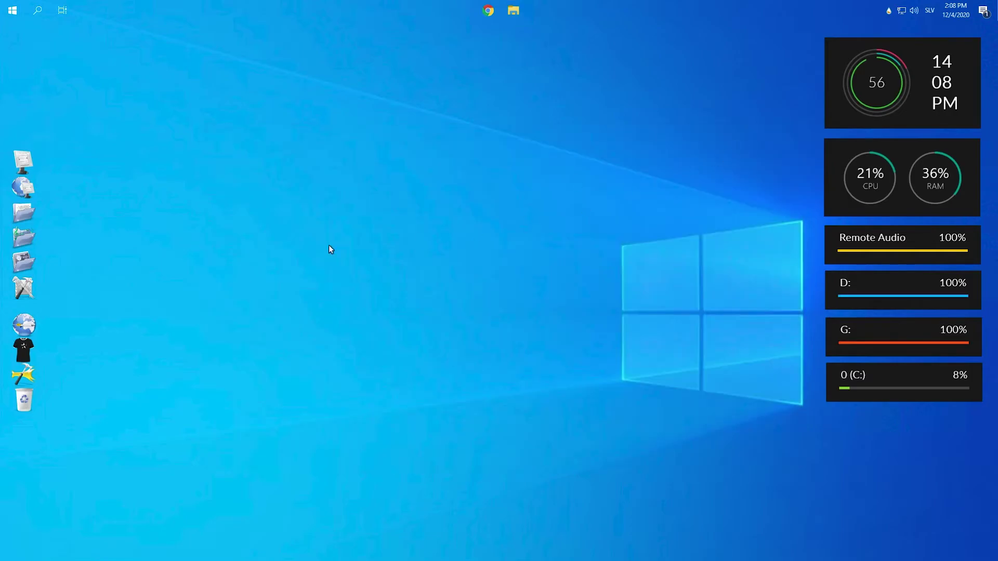
# - Look through the dock's Icons, Style and Position settings and close them without making changes
pyautogui.click(34, 374)
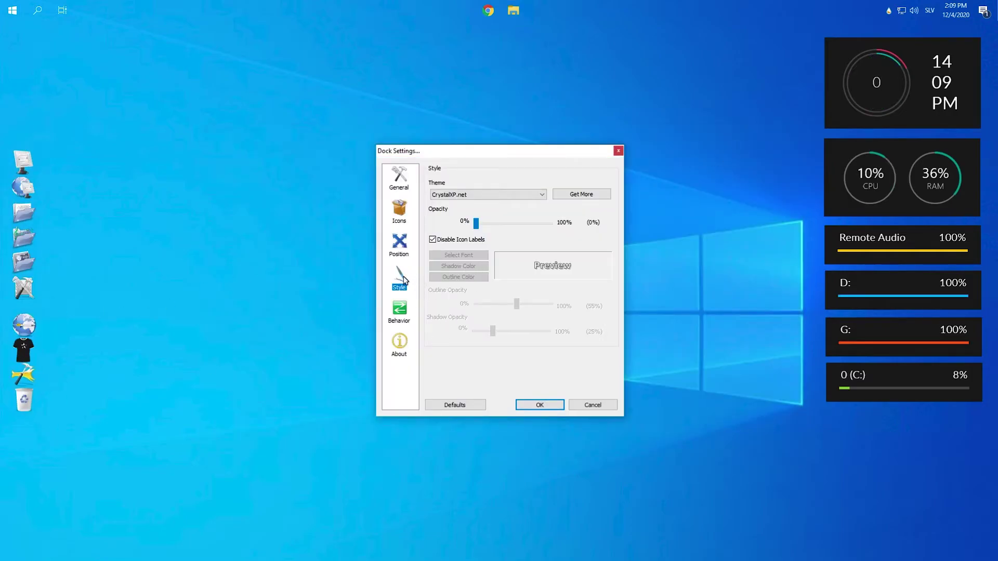
pyautogui.click(400, 225)
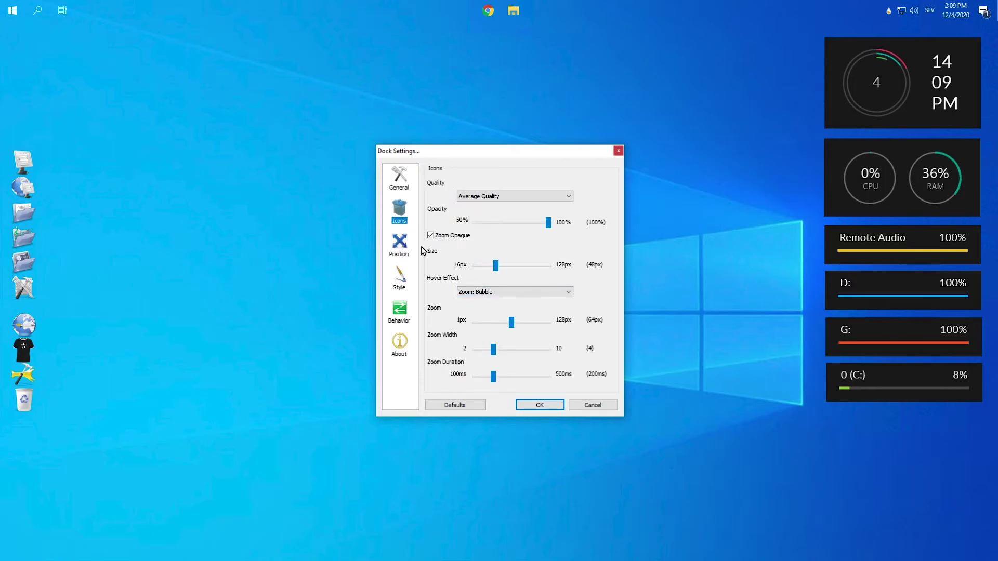
pyautogui.click(401, 280)
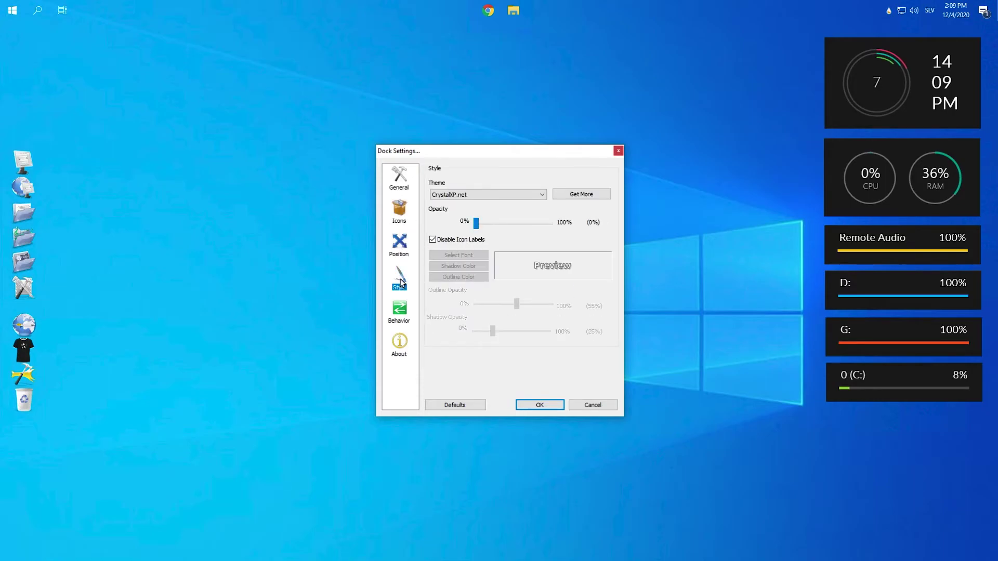
pyautogui.click(400, 300)
pyautogui.click(403, 254)
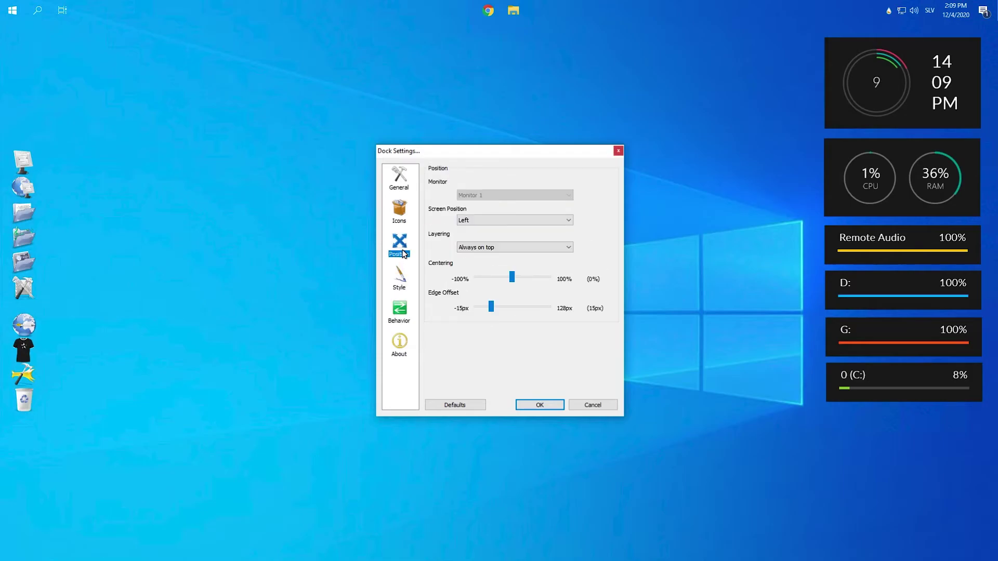
pyautogui.click(401, 221)
pyautogui.click(618, 151)
# - Open the icon settings of the dock's This PC item and add the extracted Malismus Applications folder as an icon source
pyautogui.rightClick(18, 159)
pyautogui.click(47, 163)
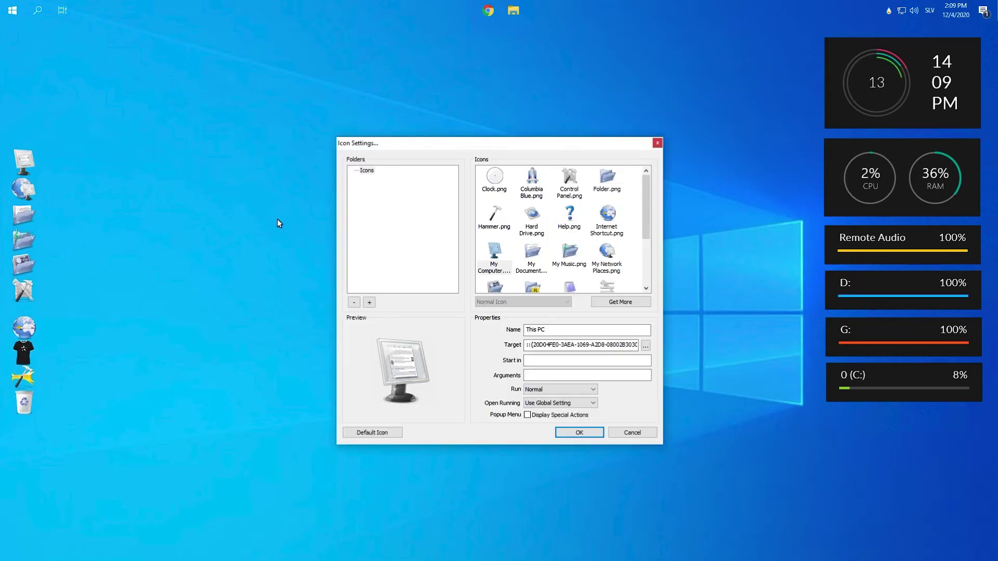
pyautogui.click(369, 303)
pyautogui.click(472, 278)
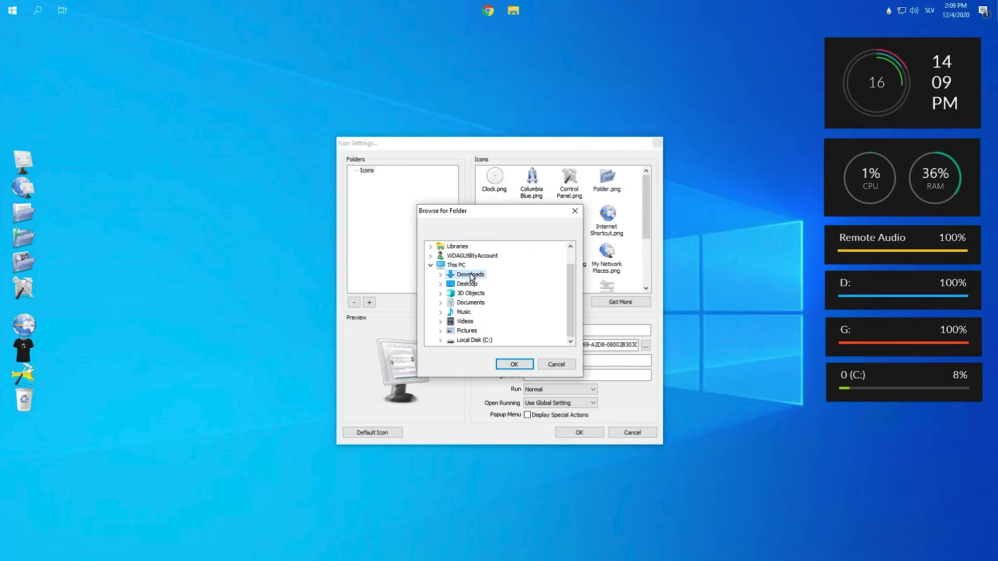
pyautogui.click(441, 274)
pyautogui.doubleClick(484, 293)
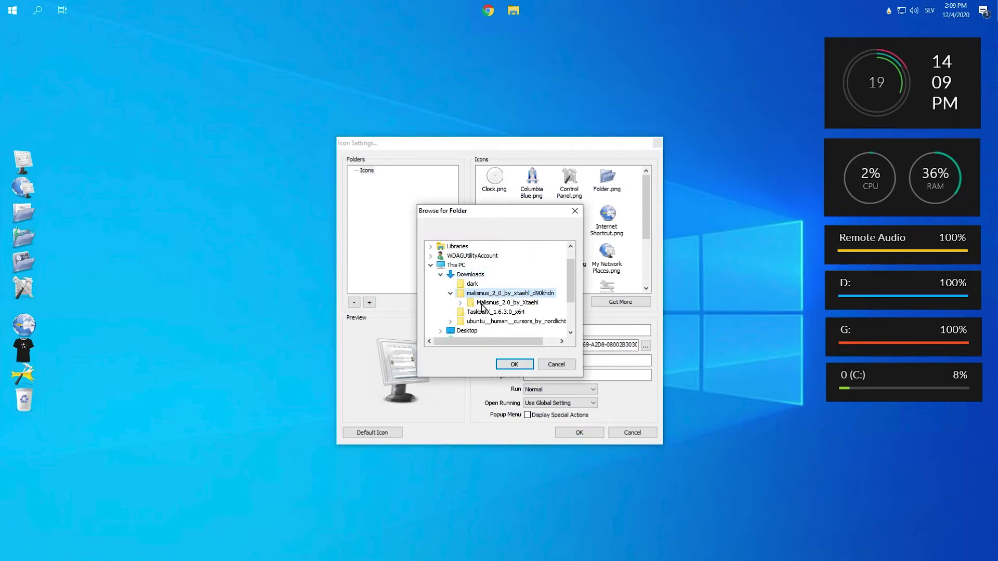
pyautogui.click(460, 302)
pyautogui.click(494, 312)
pyautogui.click(515, 364)
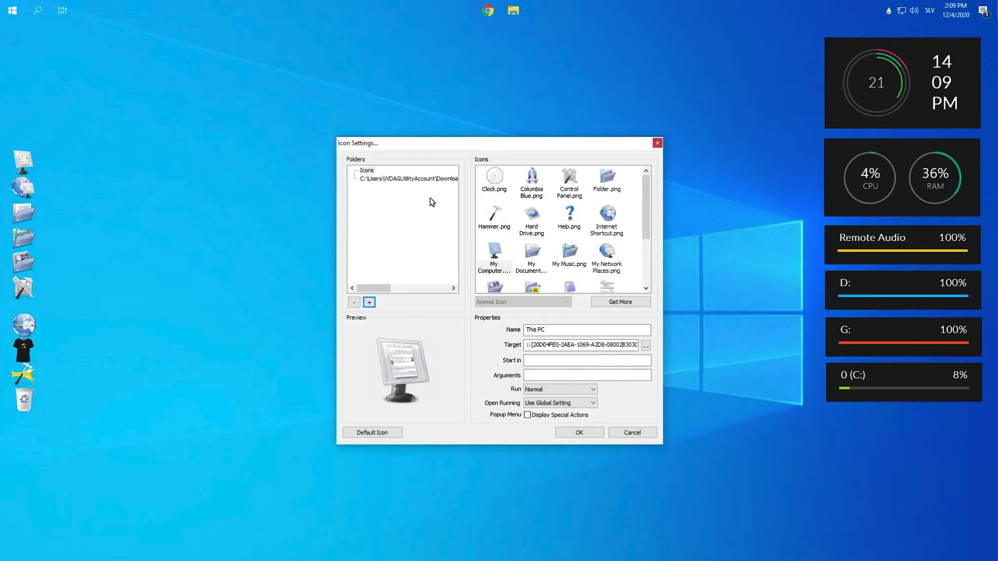
# - Change the This PC dock icon to avast.ico from the added Malismus folder and save the setting
pyautogui.click(416, 179)
pyautogui.click(494, 176)
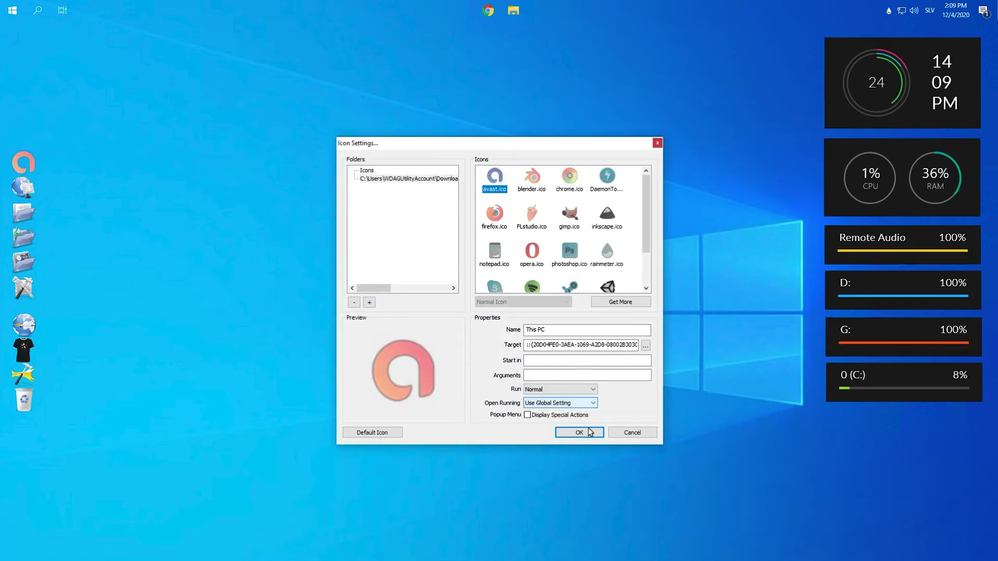
pyautogui.click(579, 433)
# - Change the Network dock item's icon to FLstudio.ico from the Malismus folder
pyautogui.rightClick(32, 187)
pyautogui.click(46, 193)
pyautogui.click(406, 178)
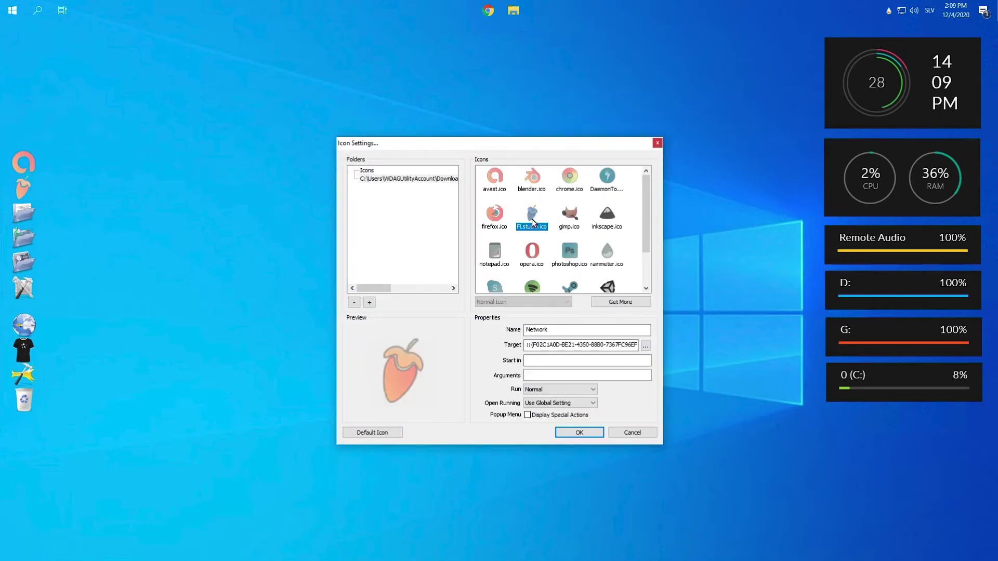
pyautogui.click(533, 222)
pyautogui.click(565, 431)
# - Change the Documents dock item's icon to gimp.ico from the Malismus folder
pyautogui.rightClick(26, 213)
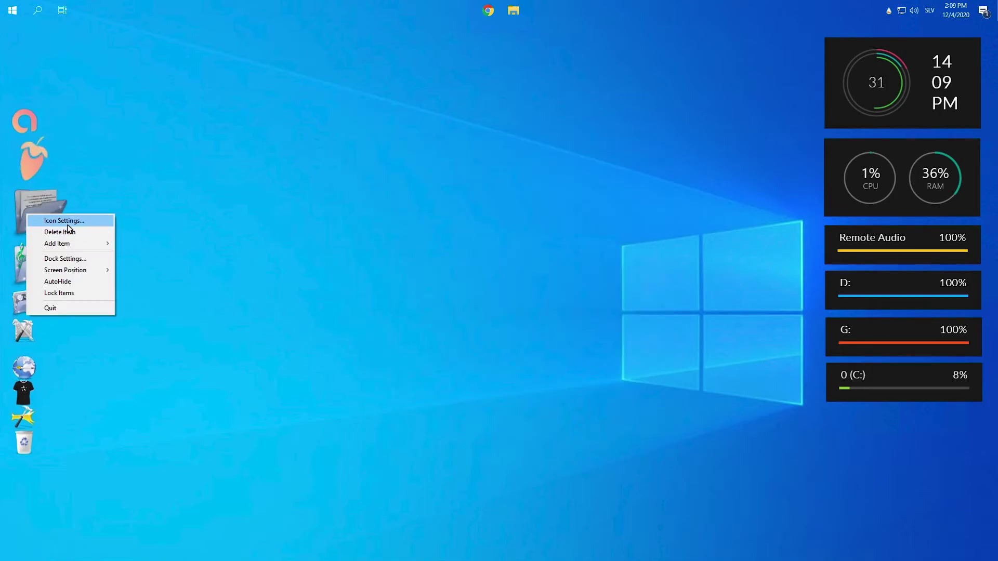
pyautogui.click(62, 219)
pyautogui.click(394, 179)
pyautogui.click(567, 217)
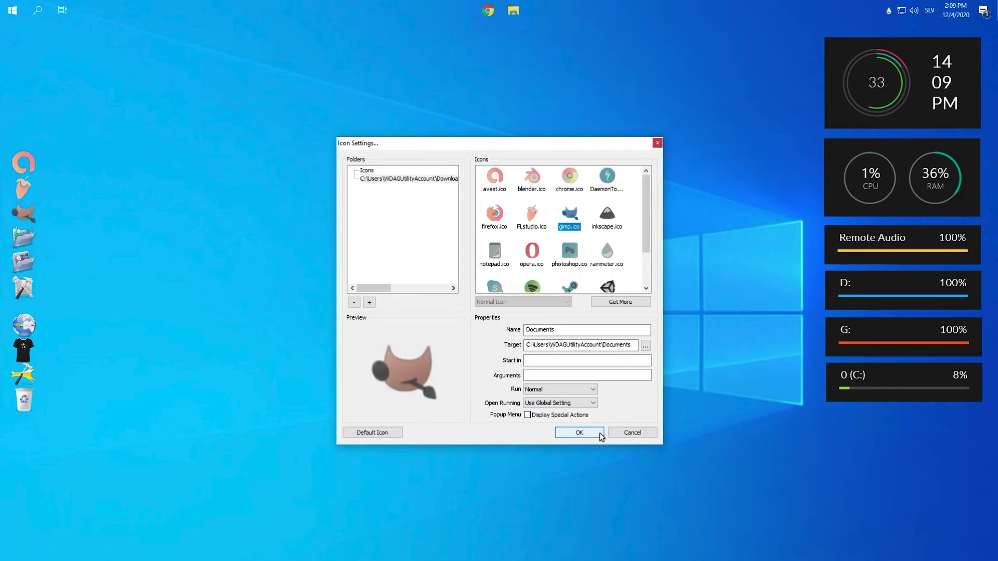
pyautogui.click(579, 433)
# - Change the music folder's dock icon to the DaemonTools icon from the Malismus folder
pyautogui.rightClick(27, 234)
pyautogui.click(65, 239)
pyautogui.click(394, 180)
pyautogui.click(588, 437)
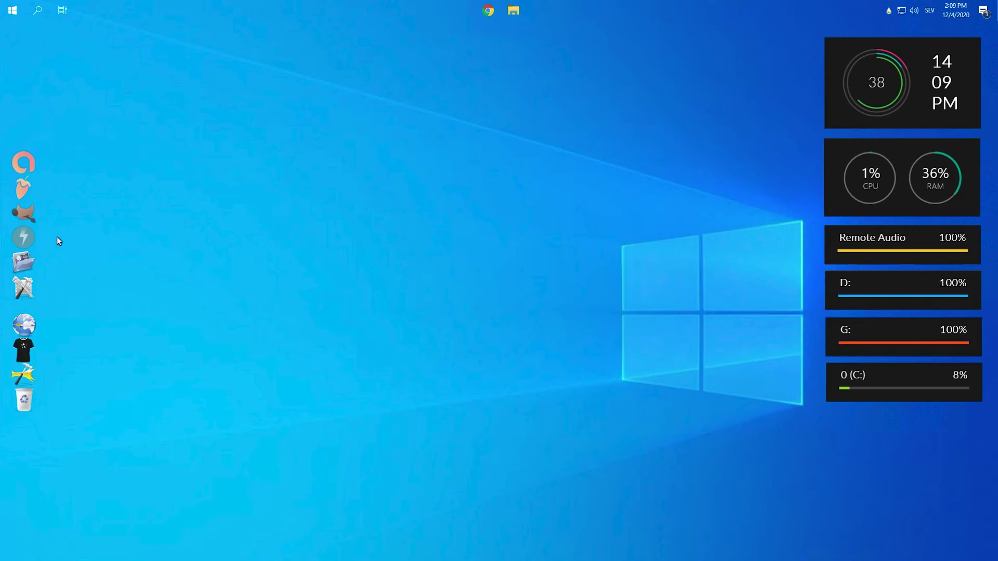
# - Change the Pictures dock item's icon to photoshop.ico from the Malismus Applications folder
pyautogui.rightClick(26, 263)
pyautogui.click(58, 269)
pyautogui.click(401, 178)
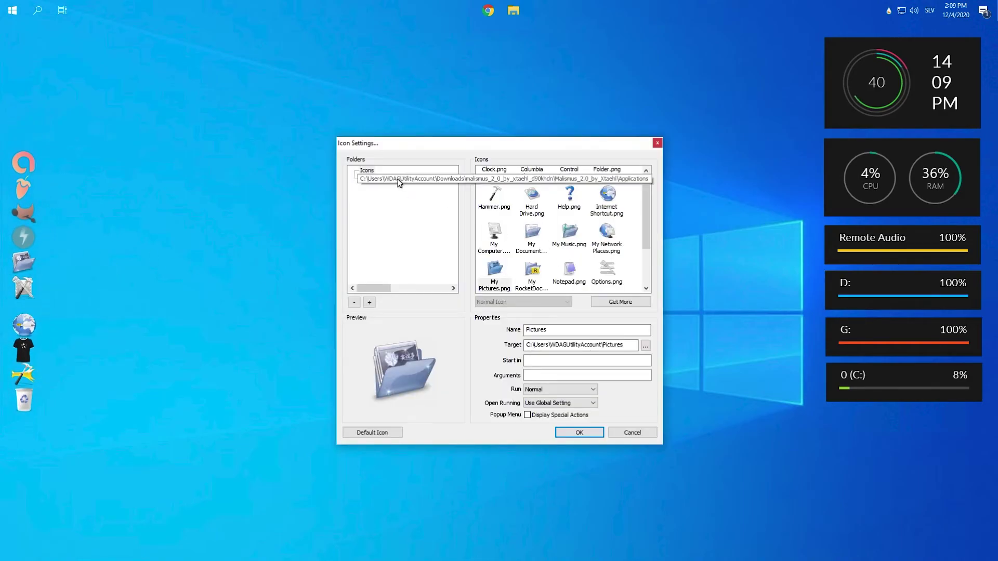
pyautogui.click(583, 247)
pyautogui.click(579, 432)
# - Change the All Control Panel Items dock icon to opera.ico from the Malismus Applications folder
pyautogui.rightClick(31, 287)
pyautogui.click(78, 292)
pyautogui.click(385, 179)
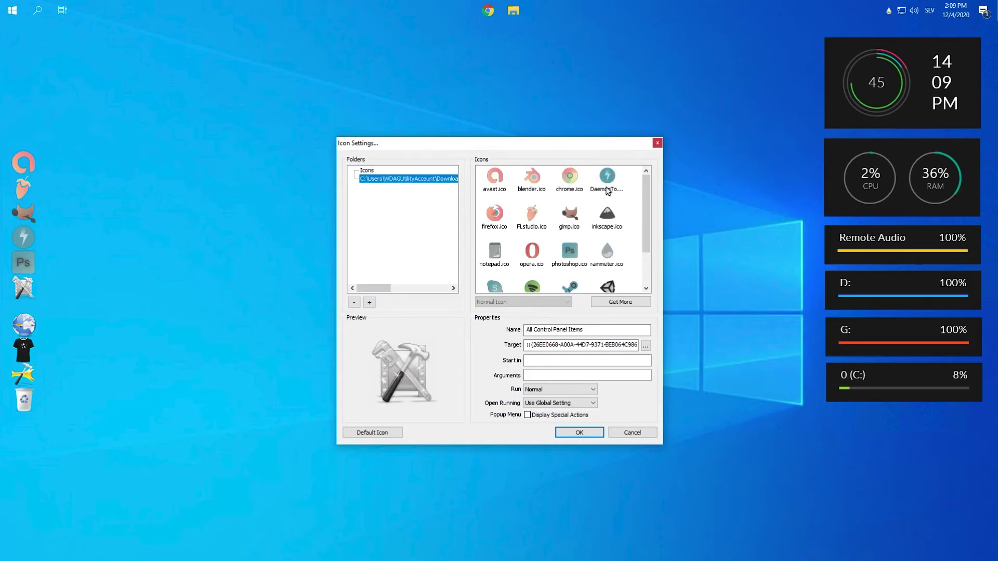
pyautogui.click(607, 179)
pyautogui.click(532, 250)
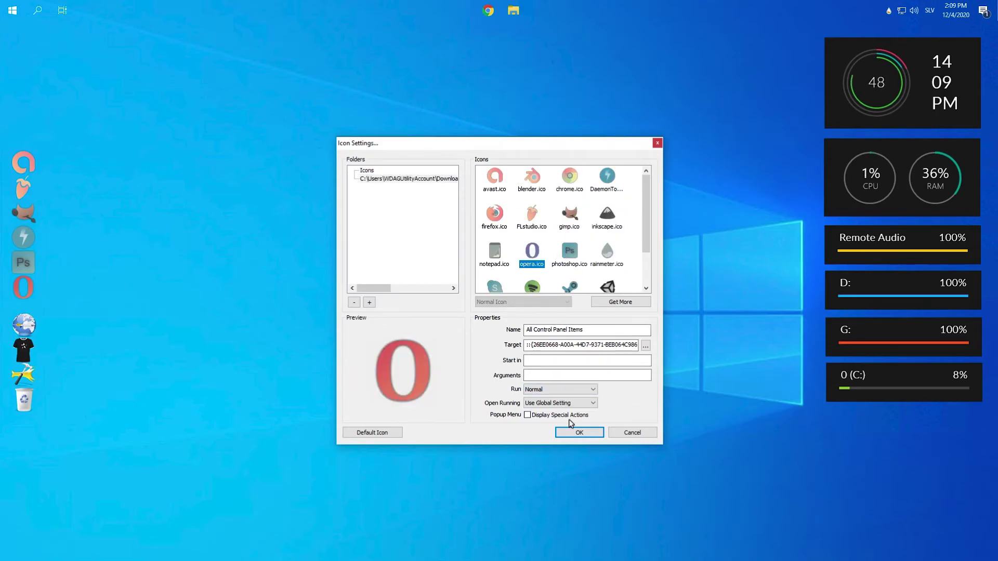
pyautogui.click(579, 432)
# - Change the Punk Software dock item's icon to steam.ico from the Malismus Applications folder
pyautogui.click(410, 179)
pyautogui.scroll(-2, 567, 245)
pyautogui.click(572, 239)
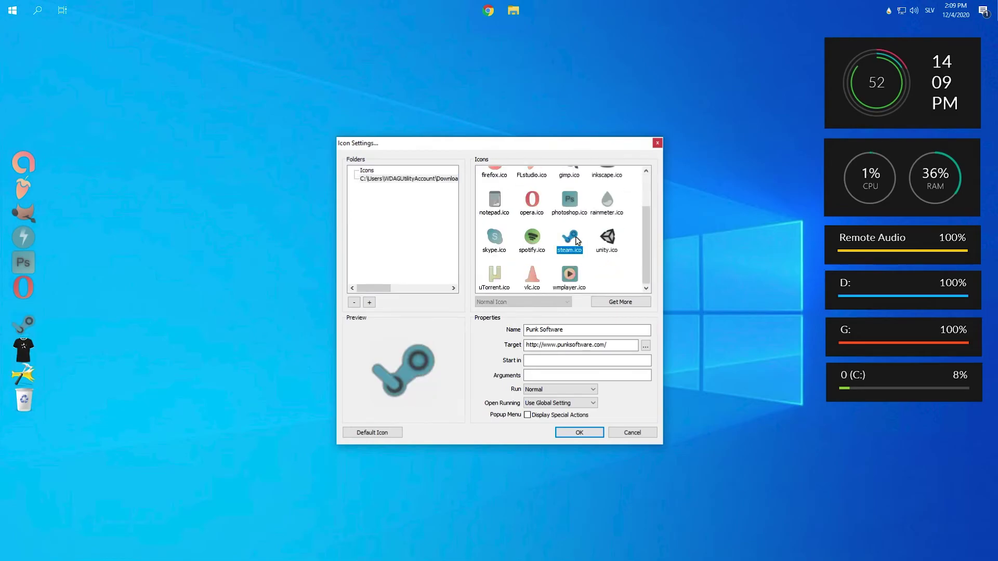
pyautogui.click(579, 433)
# - Change the black T-shirt dock item's icon to vlc.ico from the Malismus Applications folder
pyautogui.rightClick(31, 347)
pyautogui.click(408, 179)
pyautogui.scroll(-2, 566, 245)
pyautogui.click(532, 276)
pyautogui.click(579, 433)
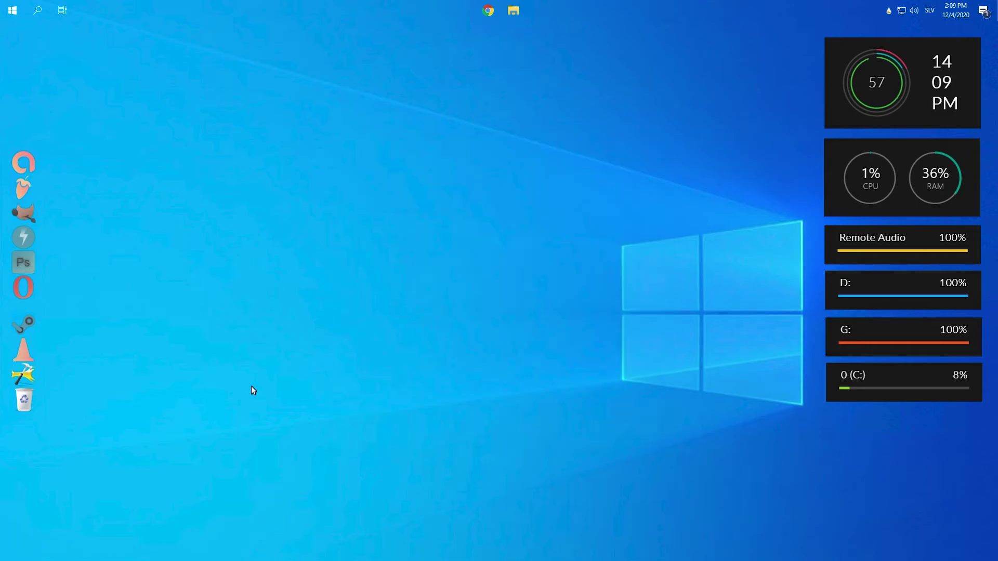
# - Change the yellow hammer dock item's icon to skype.ico from the Malismus Applications folder
pyautogui.rightClick(27, 372)
pyautogui.click(78, 380)
pyautogui.click(430, 180)
pyautogui.scroll(-2, 567, 254)
pyautogui.click(500, 237)
pyautogui.click(582, 433)
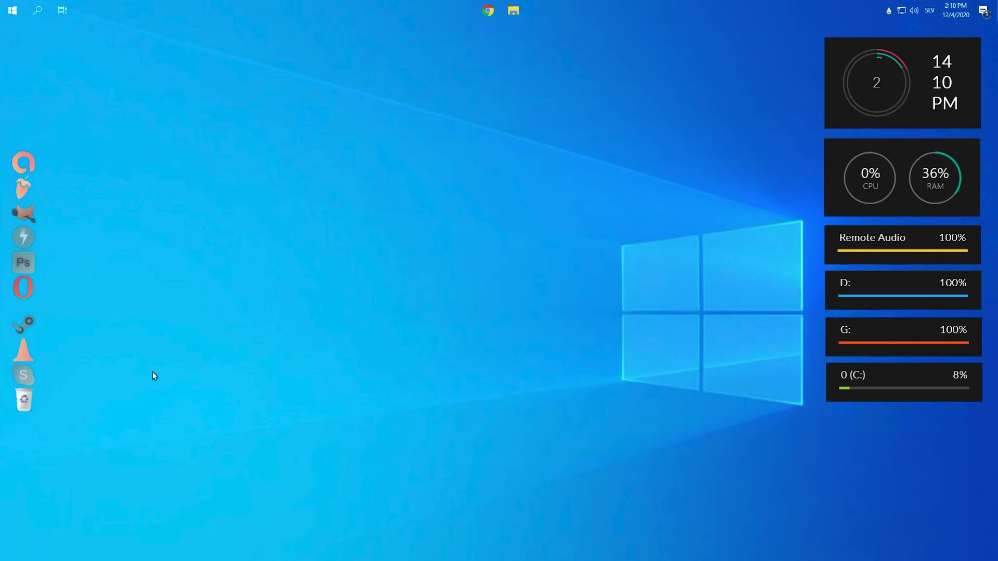
# - In the Recycle Bin dock item's icon settings, add the System folder from Malismus_2.0_by_Xtaehl in Downloads as an icon folder
pyautogui.rightClick(34, 400)
pyautogui.moveTo(79, 435)
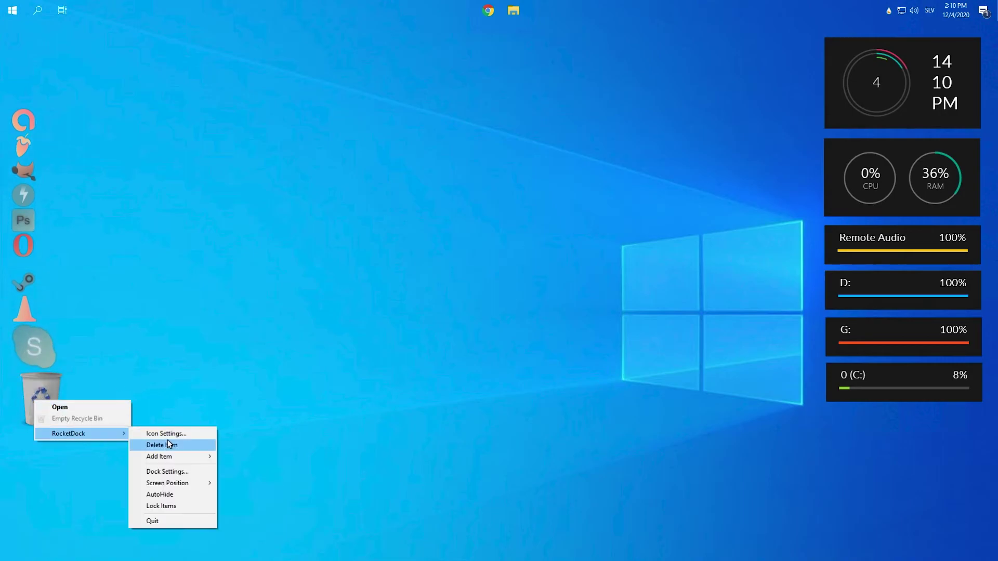
pyautogui.click(166, 432)
pyautogui.click(430, 180)
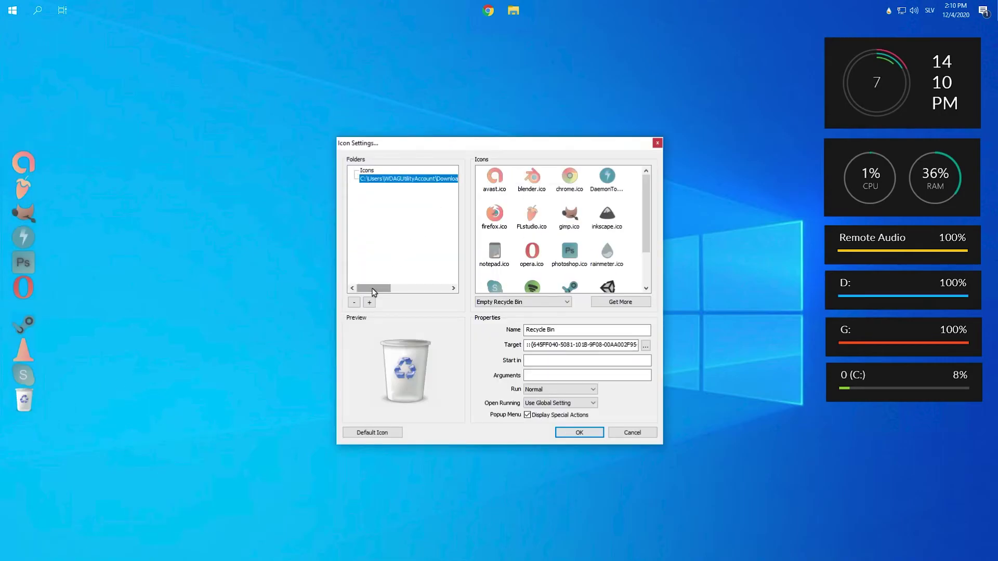
pyautogui.click(369, 302)
pyautogui.doubleClick(469, 280)
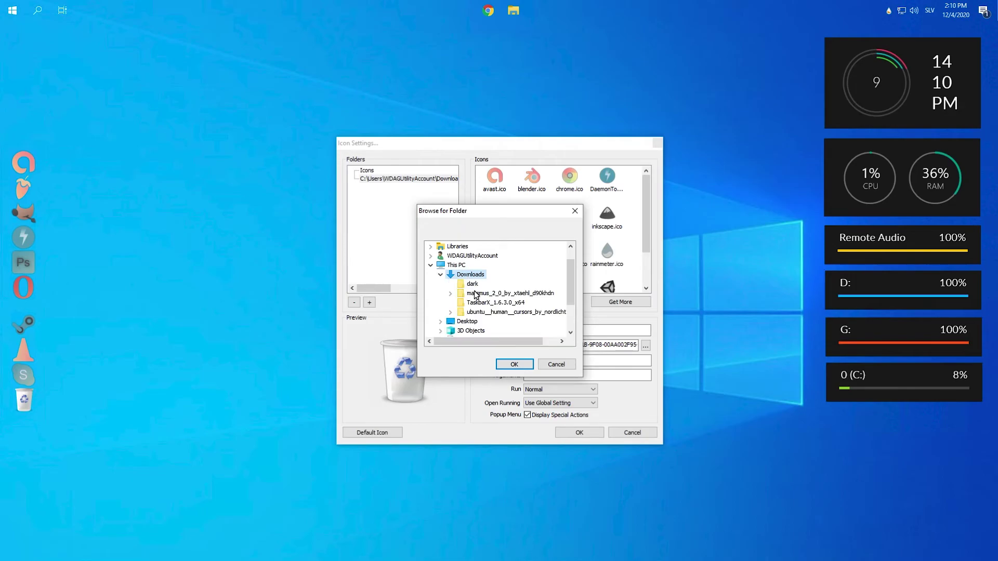
pyautogui.doubleClick(476, 295)
pyautogui.doubleClick(486, 304)
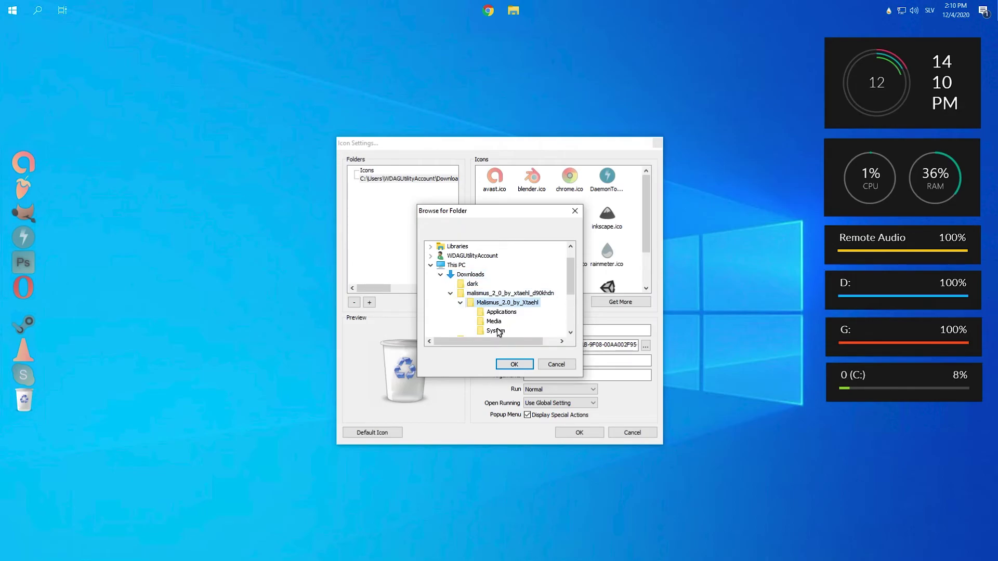
pyautogui.doubleClick(498, 332)
pyautogui.press('Return')
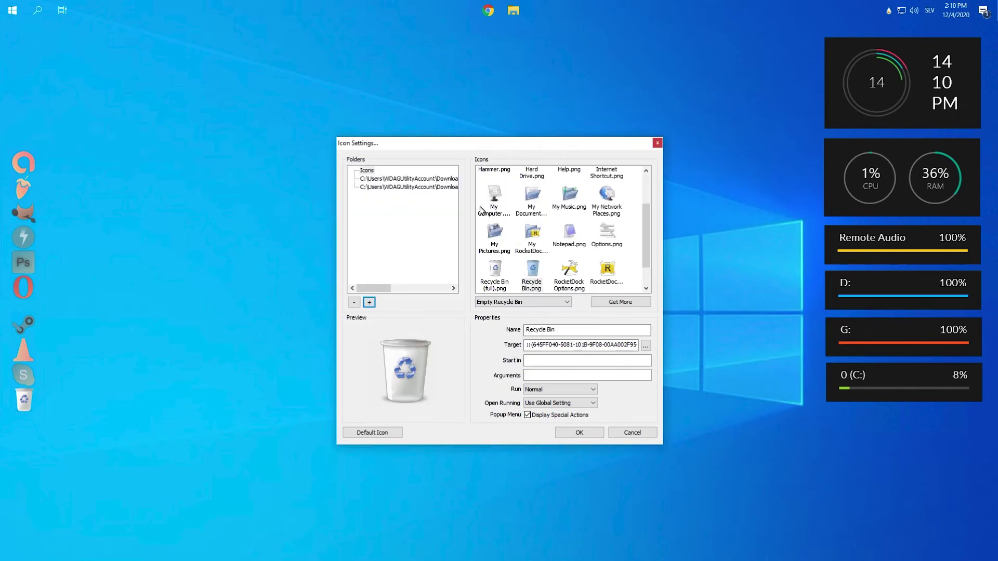
# - Give the Recycle Bin dock item the teal bin icon from the added System folder and save the setting
pyautogui.click(439, 188)
pyautogui.click(572, 221)
pyautogui.click(606, 225)
pyautogui.click(579, 433)
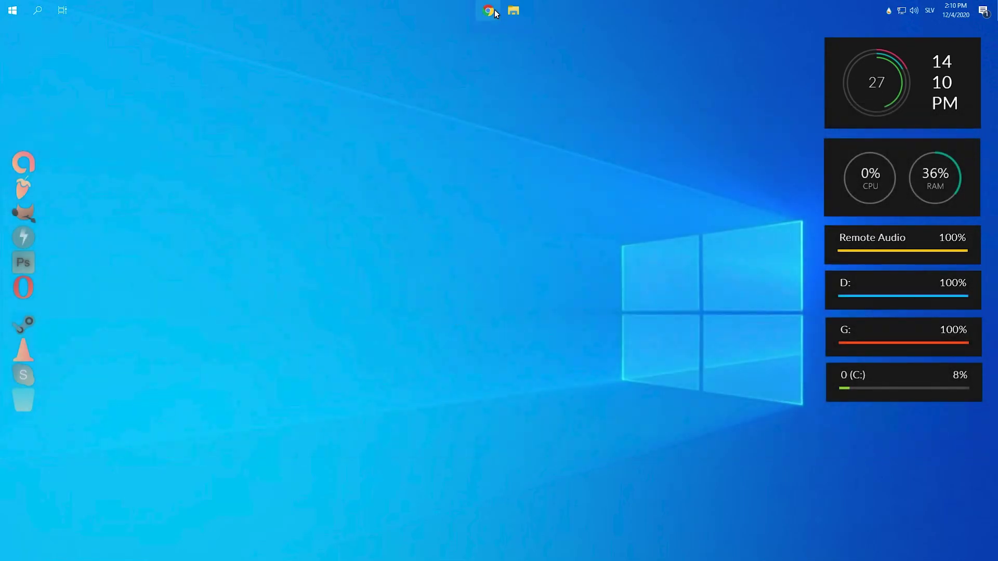
# - Switch to Chrome and search Google for "ubuntu 20.04 wallpaper 4k"
pyautogui.click(494, 11)
pyautogui.click(444, 253)
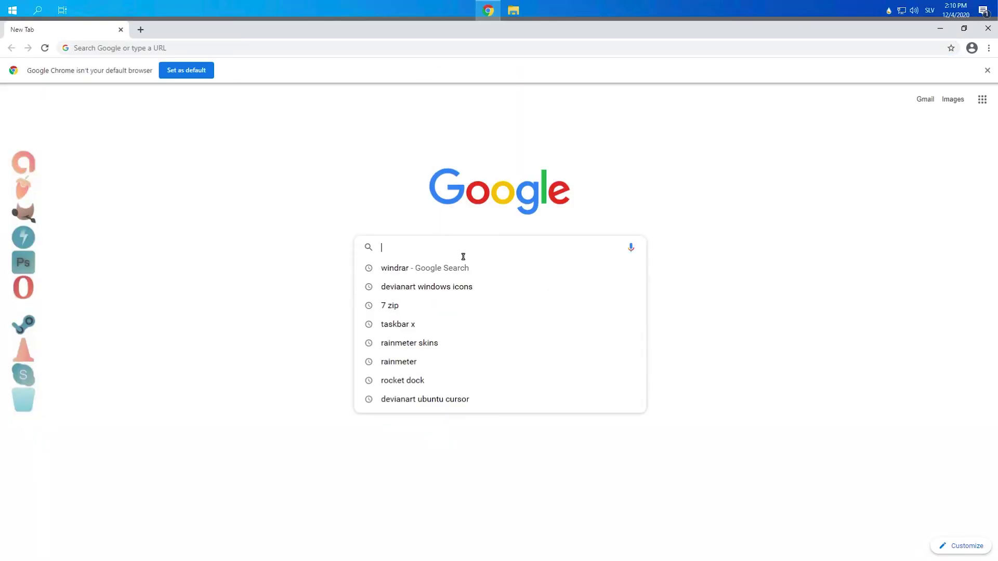
pyautogui.write('ubuntu 20.04 ')
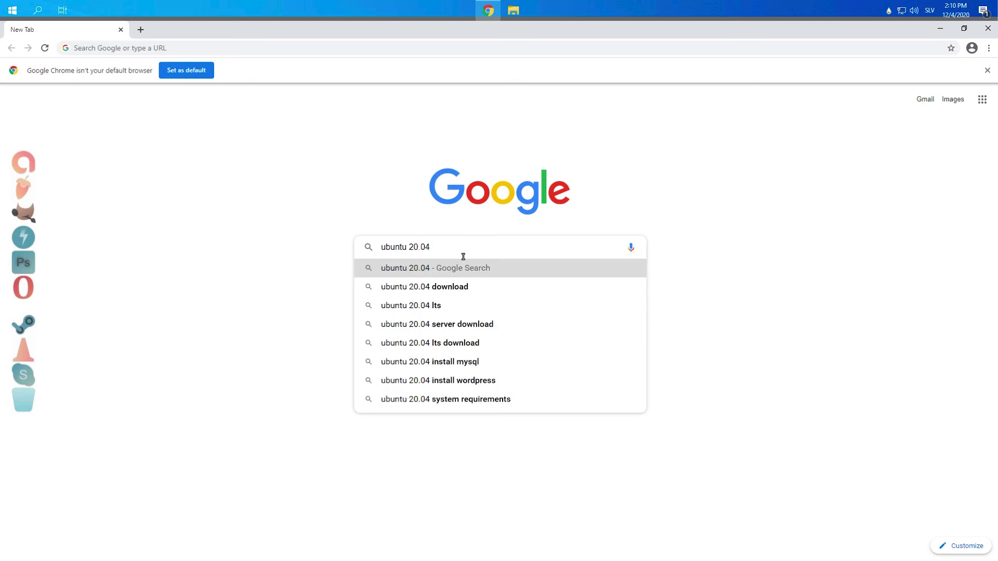
pyautogui.write('wa')
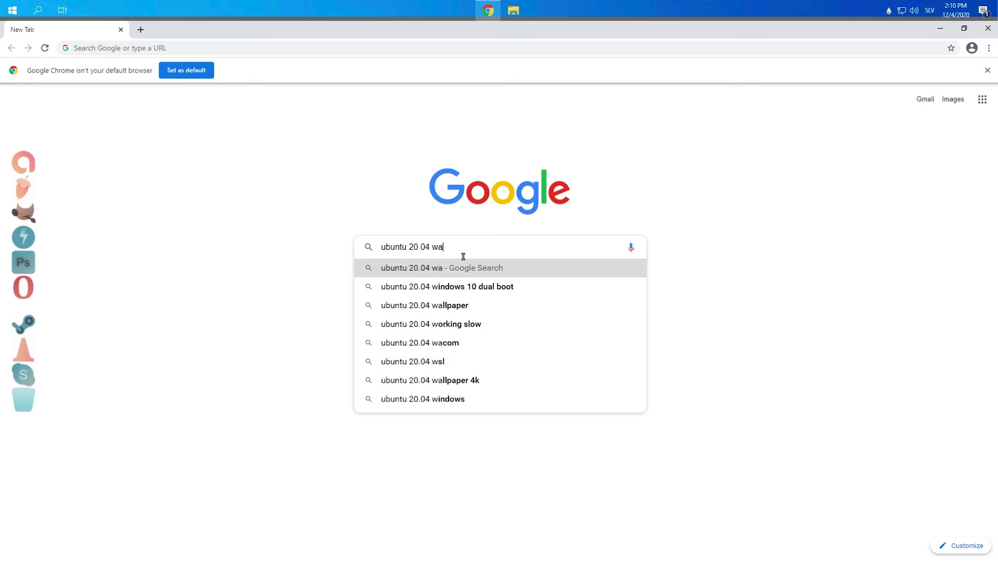
pyautogui.write('llpaper 4k')
pyautogui.press('Return')
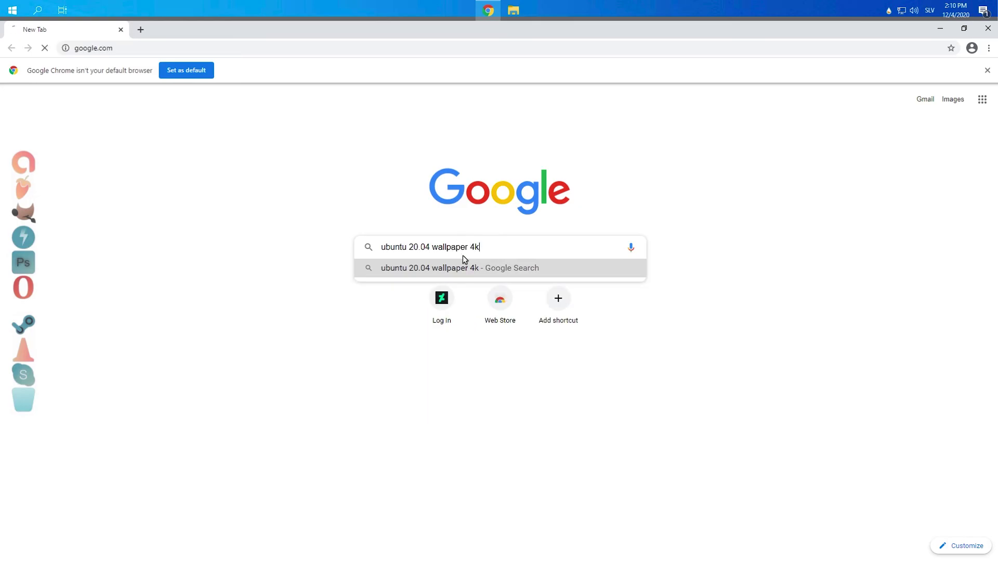
# - Open the wallpaper image results and preview the Ubuntu 20.04 Wallpaper from LinuxConfig.org
pyautogui.scroll(-1, 437, 264)
pyautogui.scroll(-2, 438, 264)
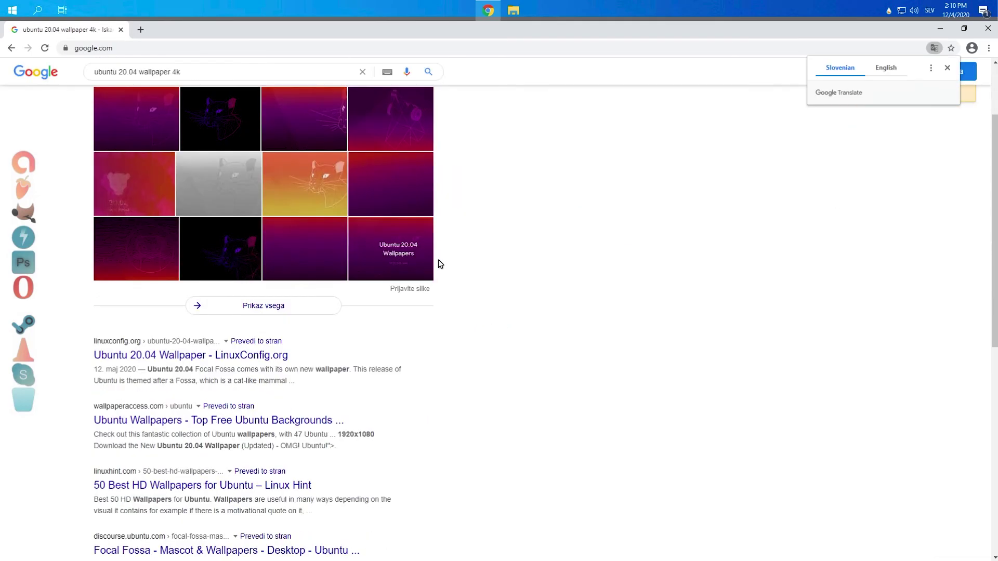
pyautogui.scroll(-2, 439, 270)
pyautogui.scroll(2, 414, 266)
pyautogui.scroll(2, 313, 274)
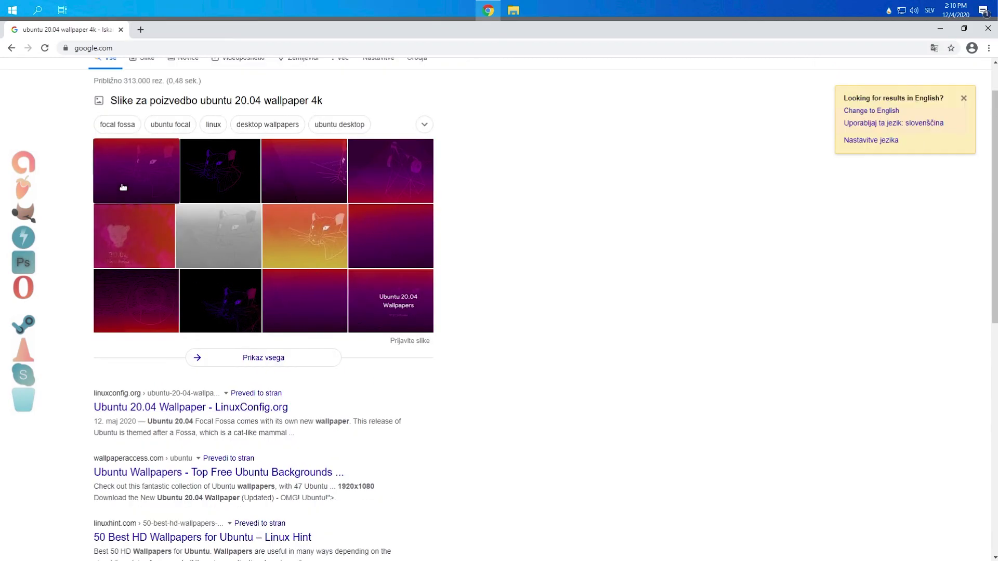
pyautogui.click(335, 188)
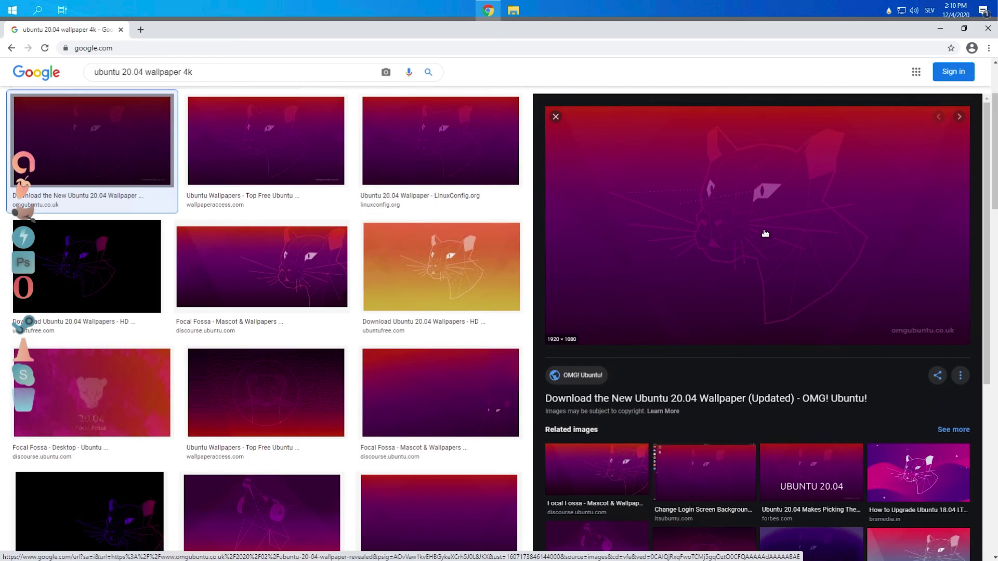
pyautogui.click(333, 140)
pyautogui.click(411, 140)
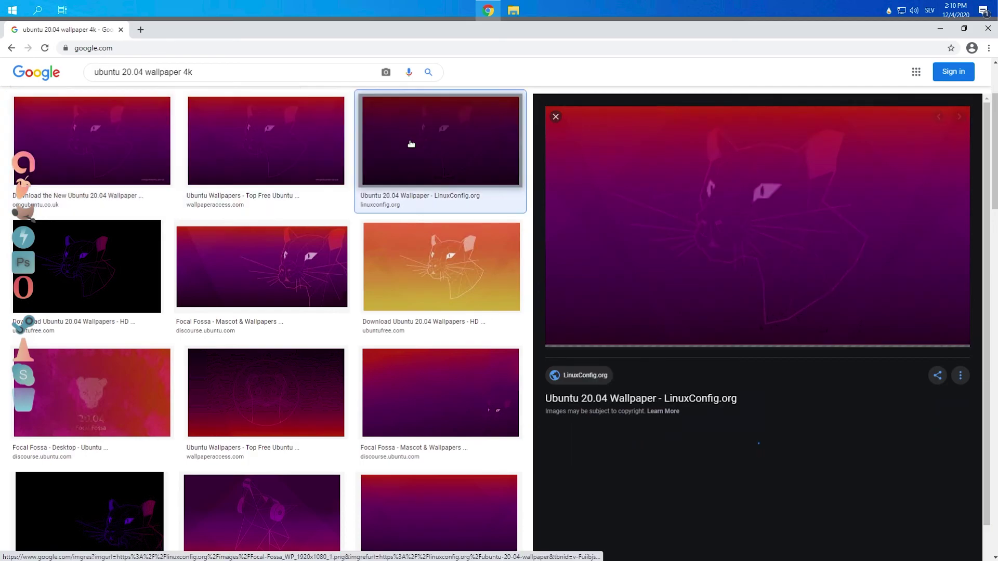
# - Save the previewed wallpaper as the PNG image Focal-Fossa_WP_1920x1080_1 in Downloads and close the browser
pyautogui.rightClick(672, 218)
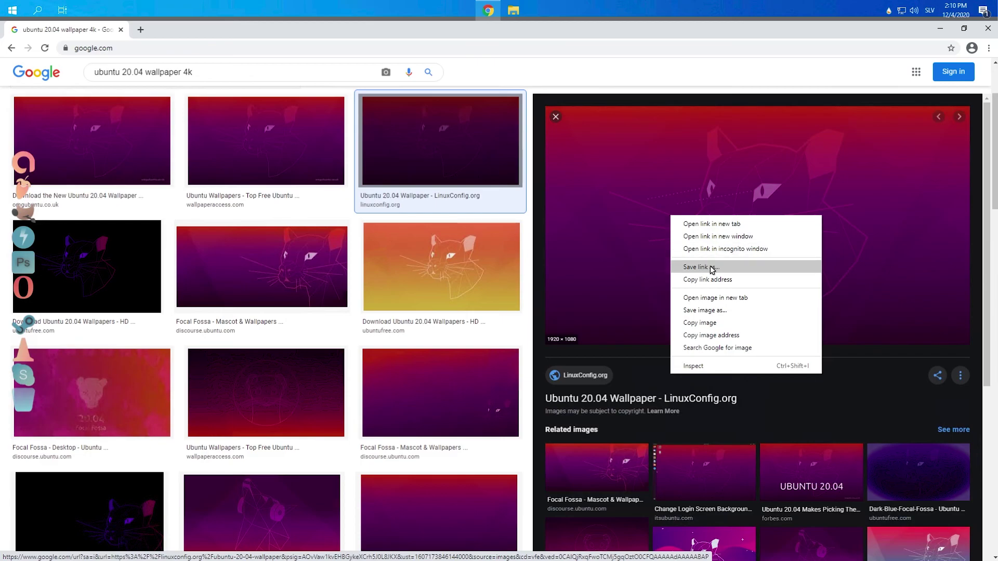
pyautogui.click(707, 311)
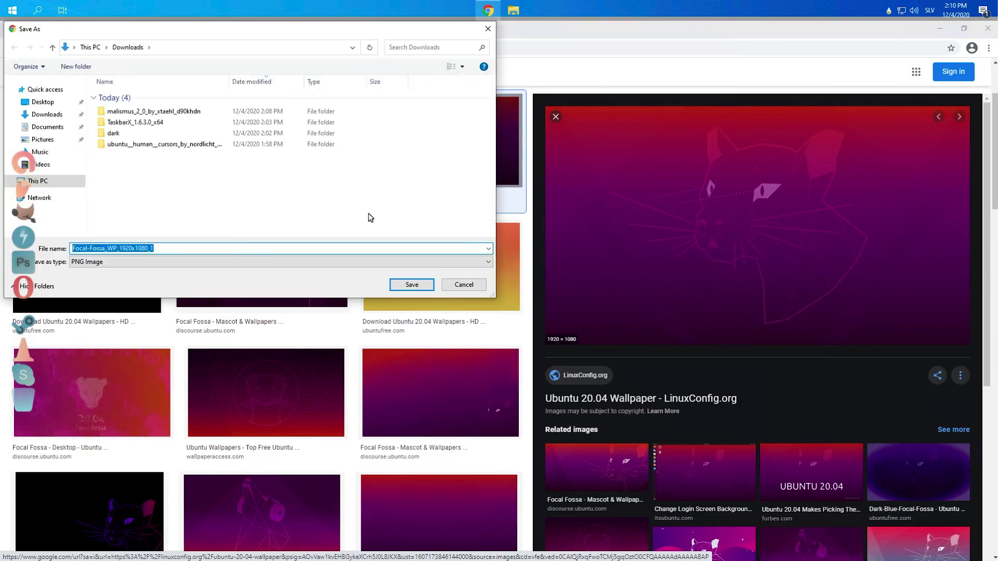
pyautogui.click(412, 284)
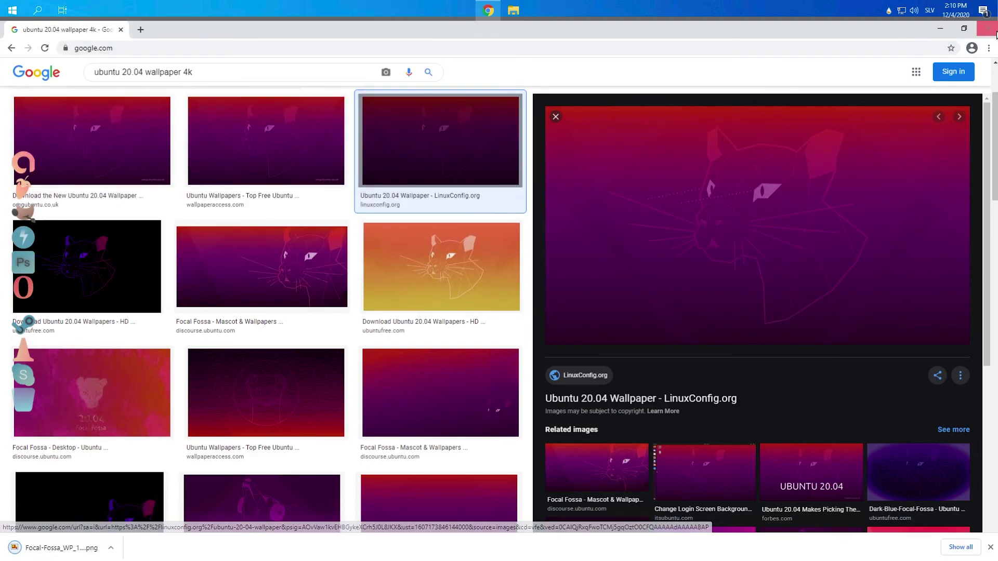
pyautogui.click(989, 28)
# - Set Focal-Fossa_WP_1920x1080_1 from the Downloads folder as the desktop background and close File Explorer
pyautogui.click(514, 13)
pyautogui.click(498, 222)
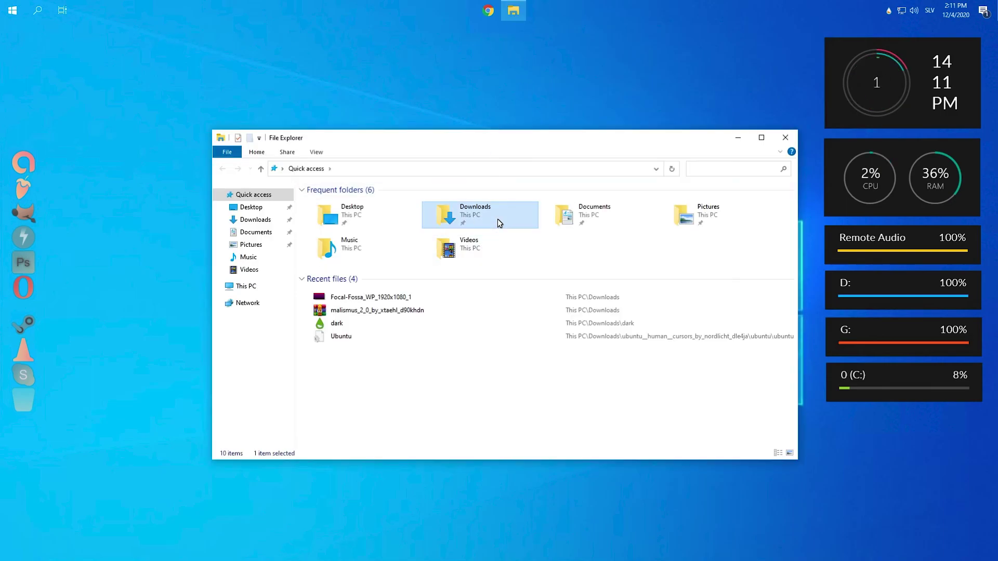
pyautogui.doubleClick(497, 223)
pyautogui.click(413, 214)
pyautogui.rightClick(413, 214)
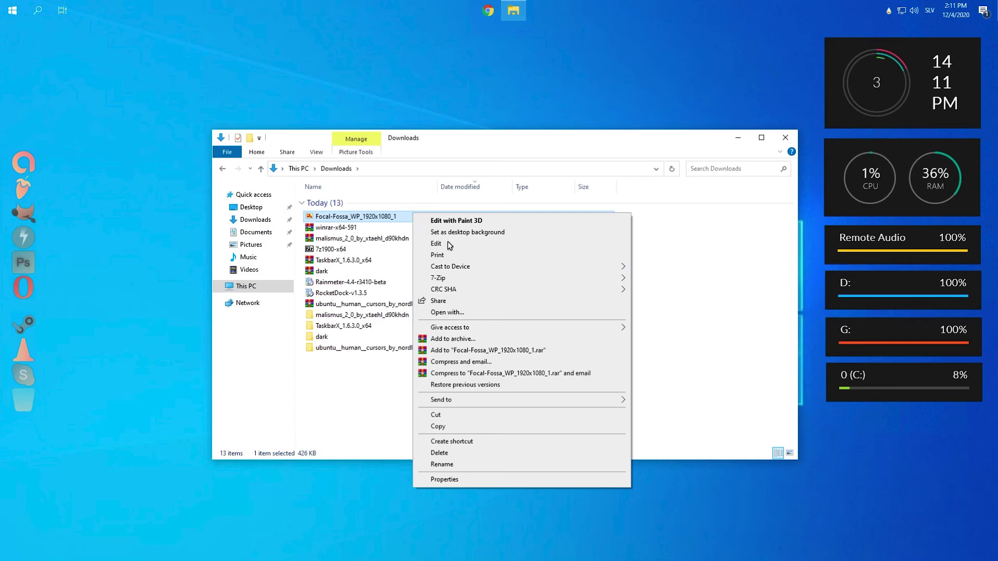
pyautogui.click(457, 233)
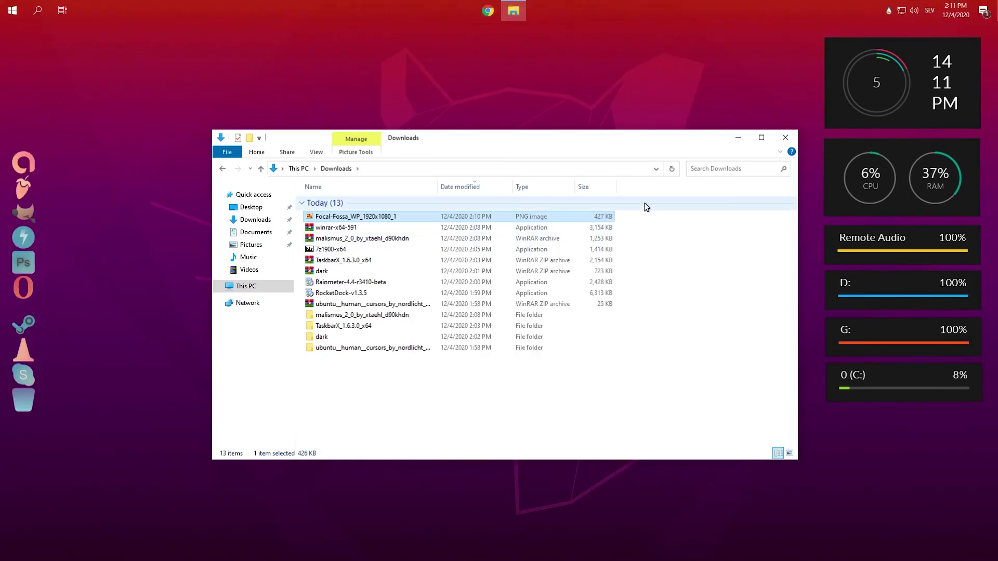
pyautogui.click(786, 138)
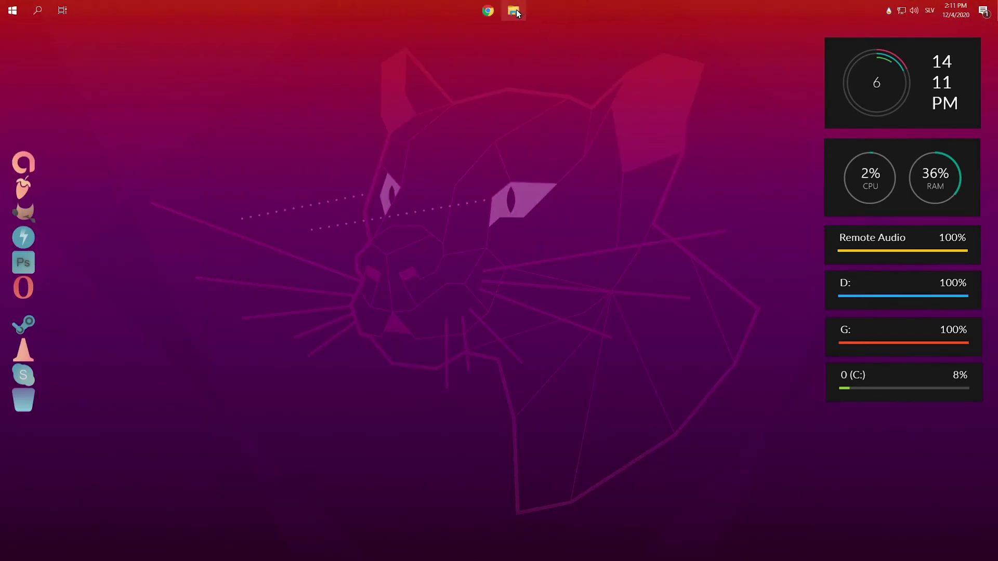
# - Unpin File Explorer and Chrome from the taskbar
pyautogui.rightClick(517, 13)
pyautogui.click(495, 272)
pyautogui.rightClick(495, 14)
pyautogui.click(501, 44)
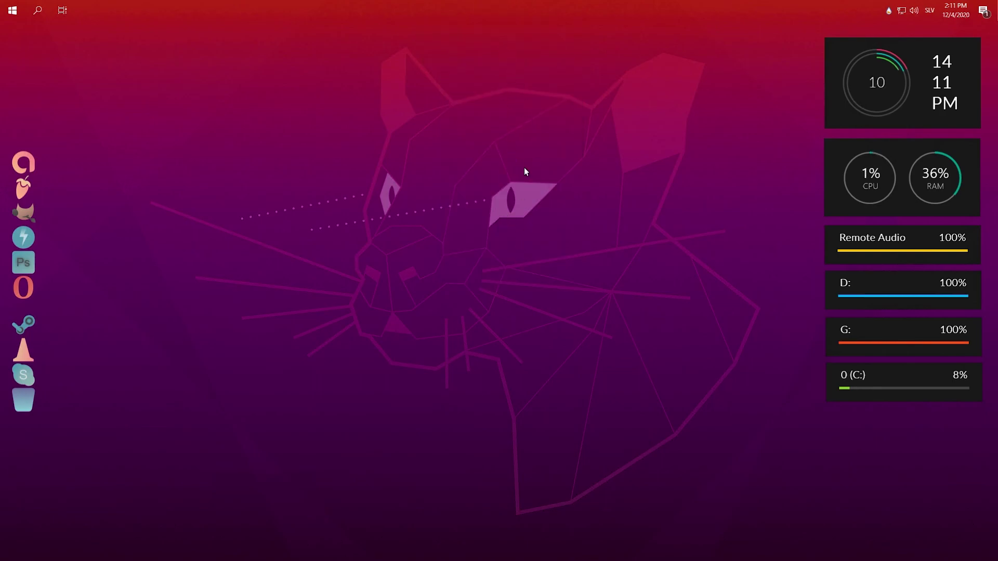